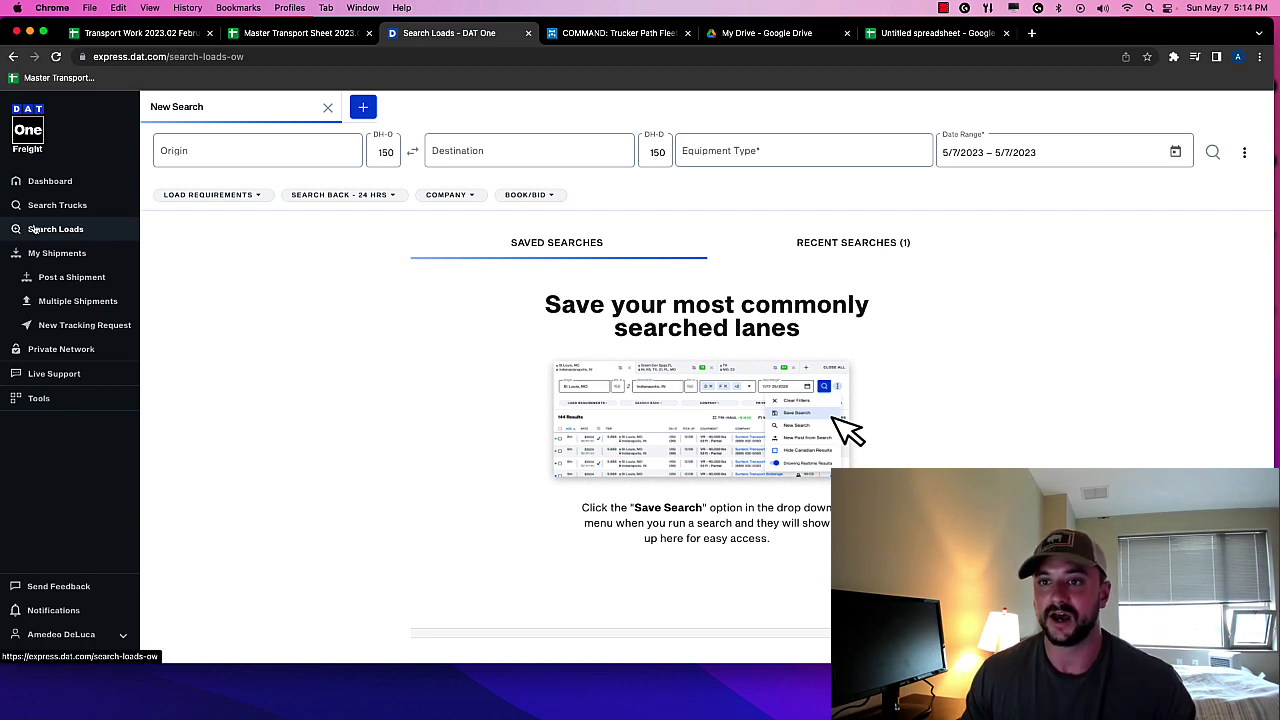
Set the origin to Wilmington, DE with a 30-mile origin deadhead
click(194, 152)
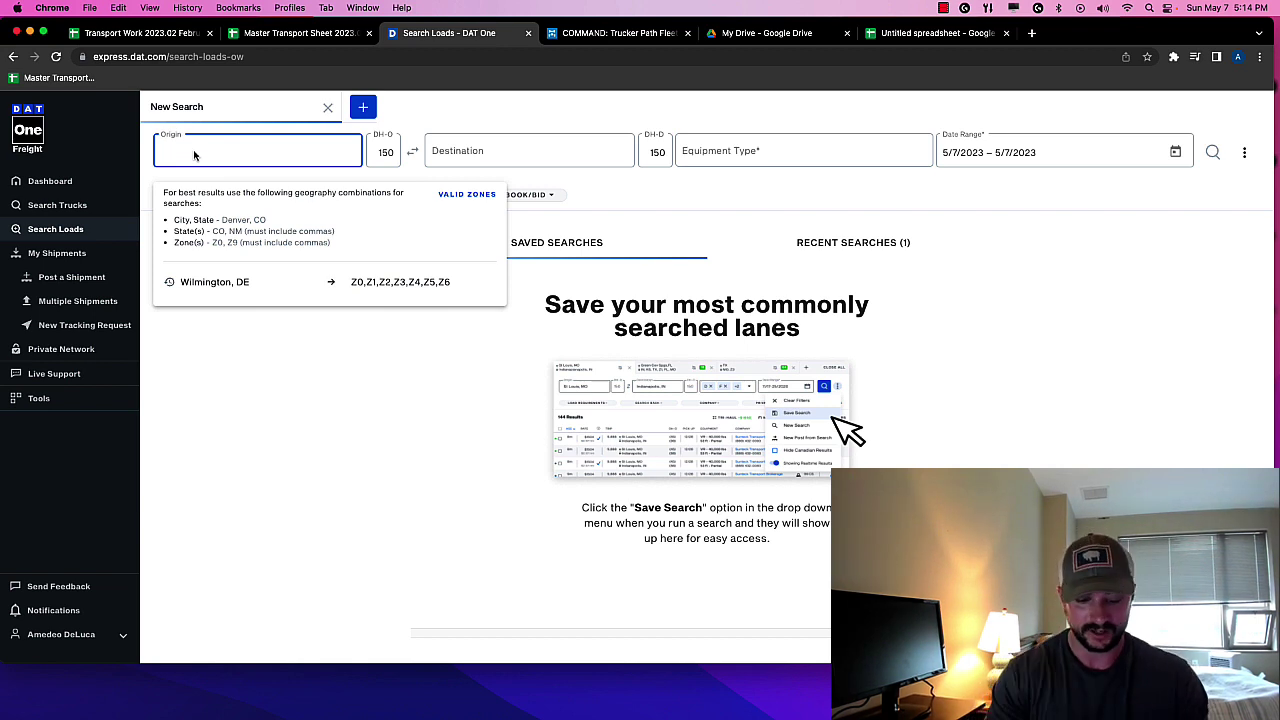
text(Wilm)
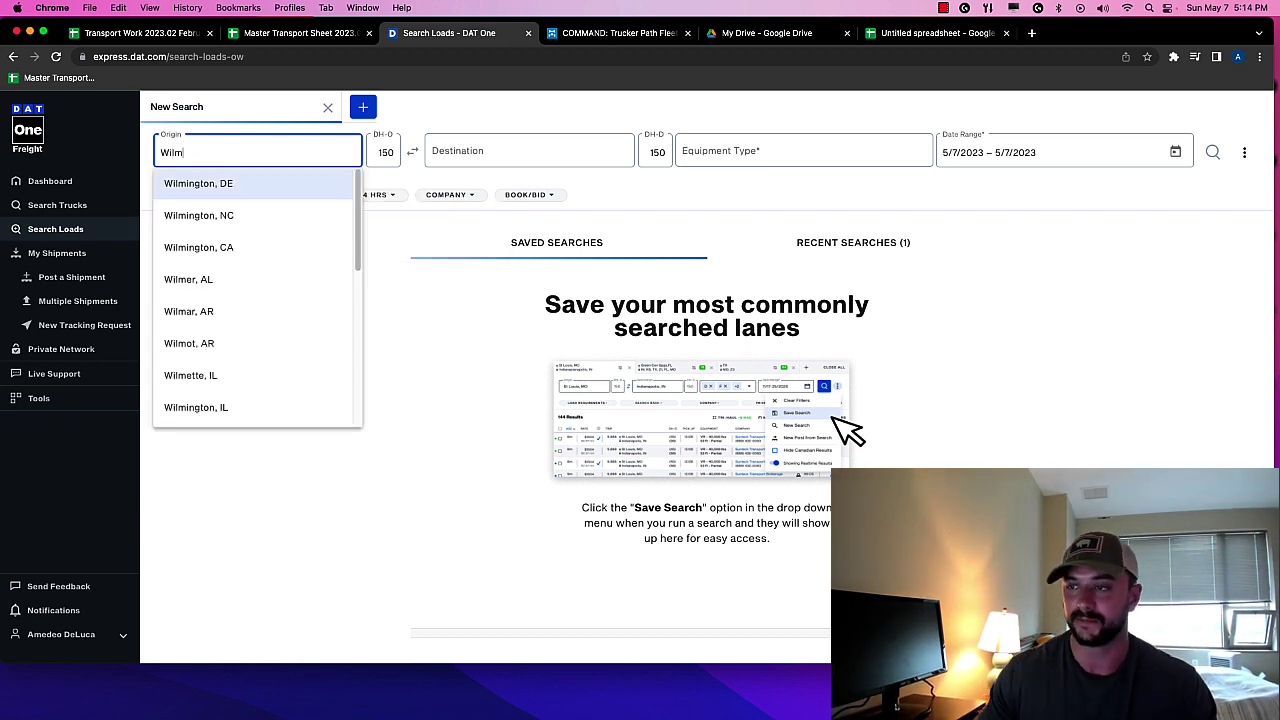
click(251, 189)
double_click(385, 151)
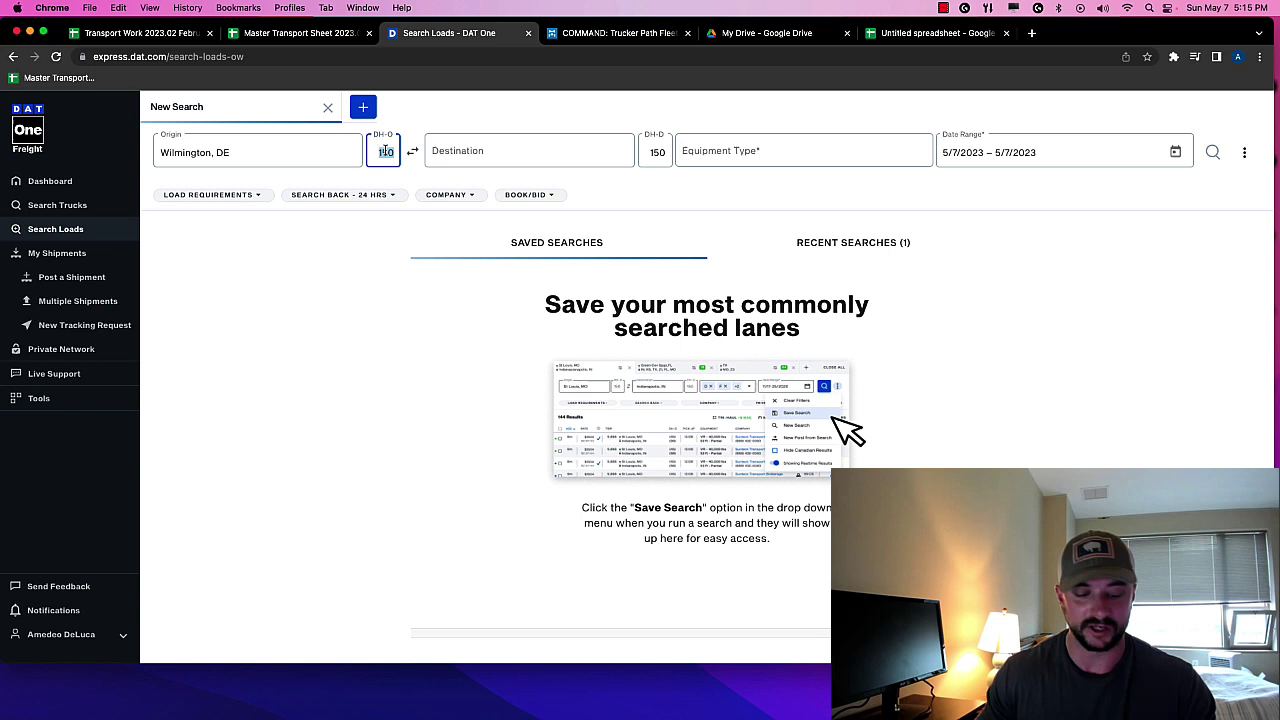
text(30)
Set the destination to recent zones Z0–Z6 with a 450-mile destination deadhead
click(471, 155)
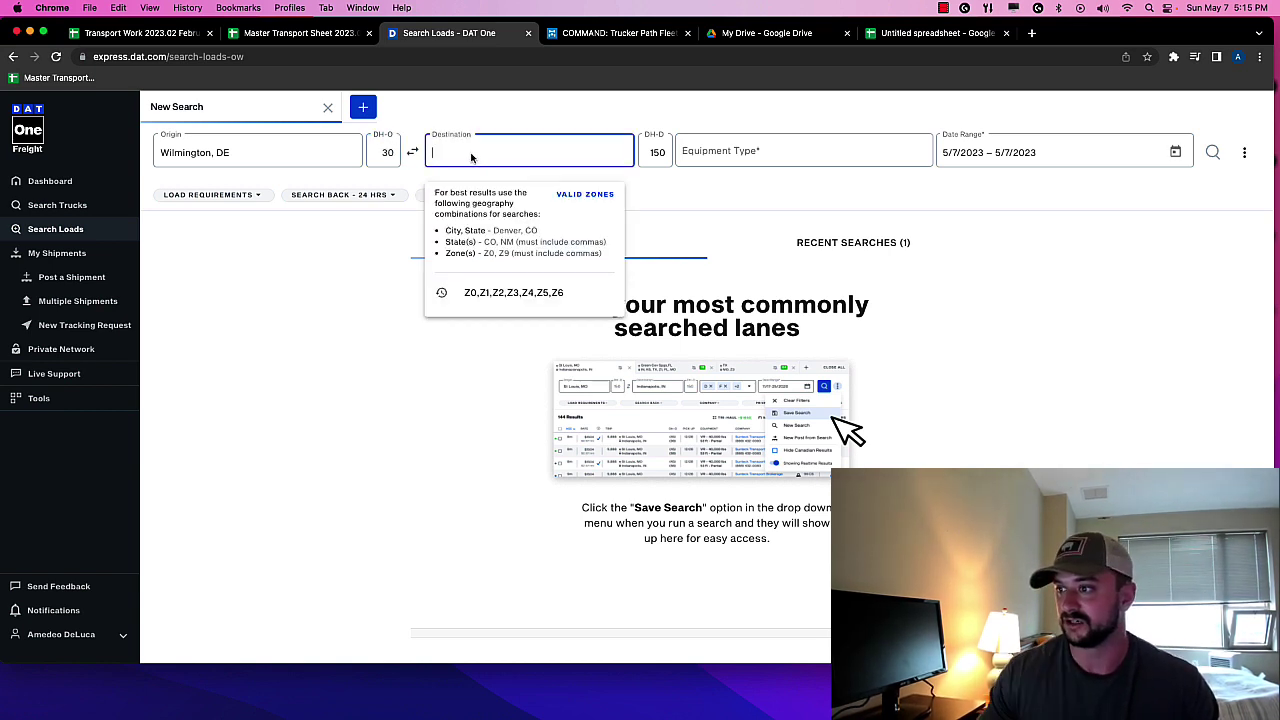
click(488, 295)
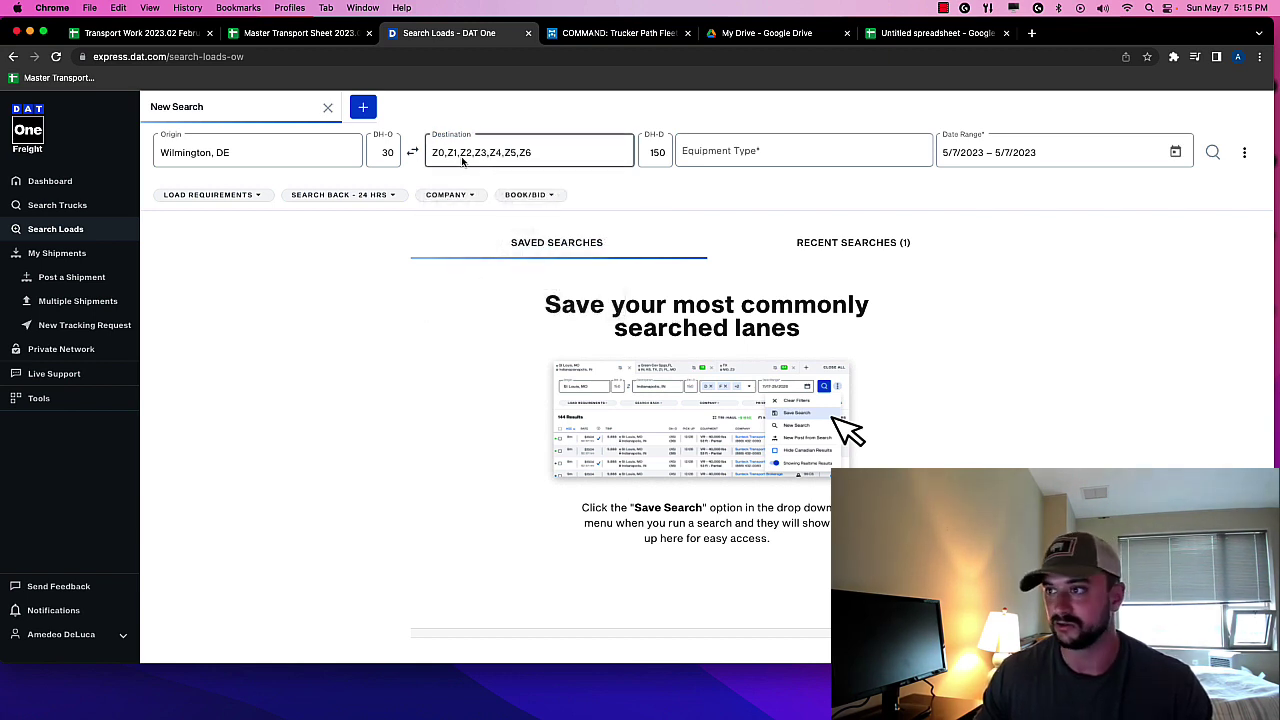
click(644, 150)
double_click(656, 150)
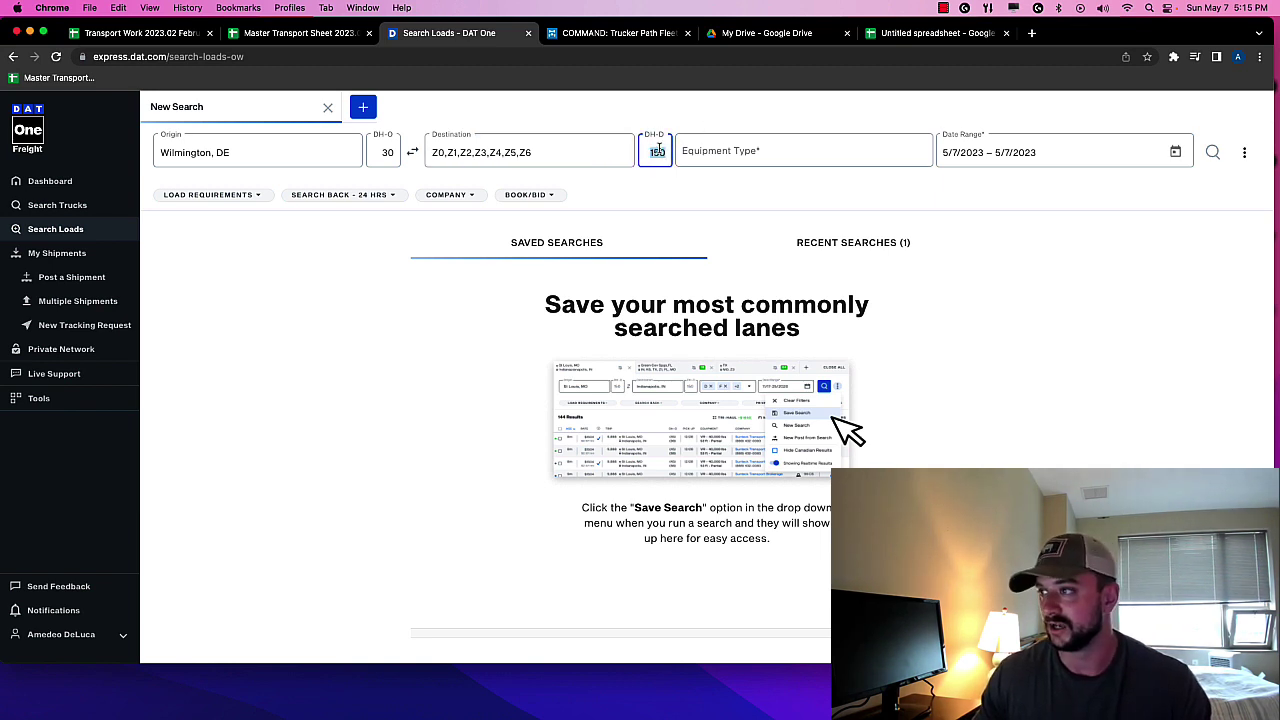
text(450)
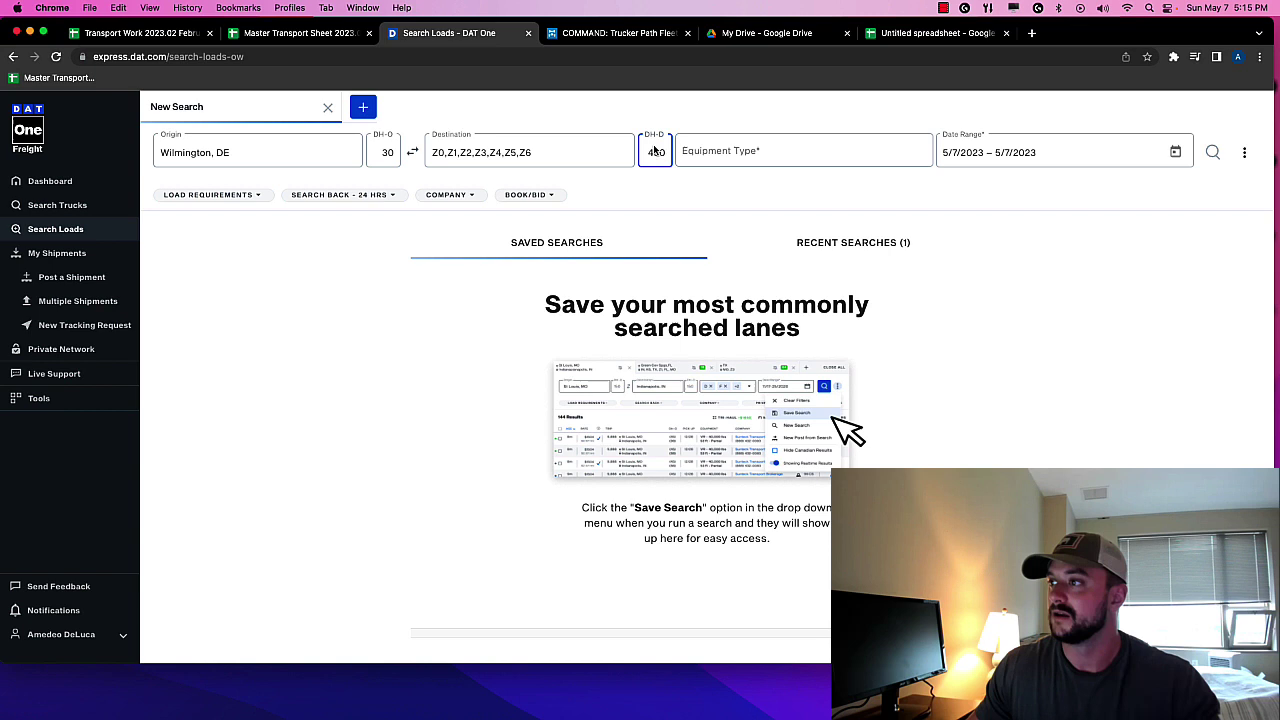
click(673, 188)
Choose Flatbeds as the equipment type and set the date to 5/8/2023
click(703, 152)
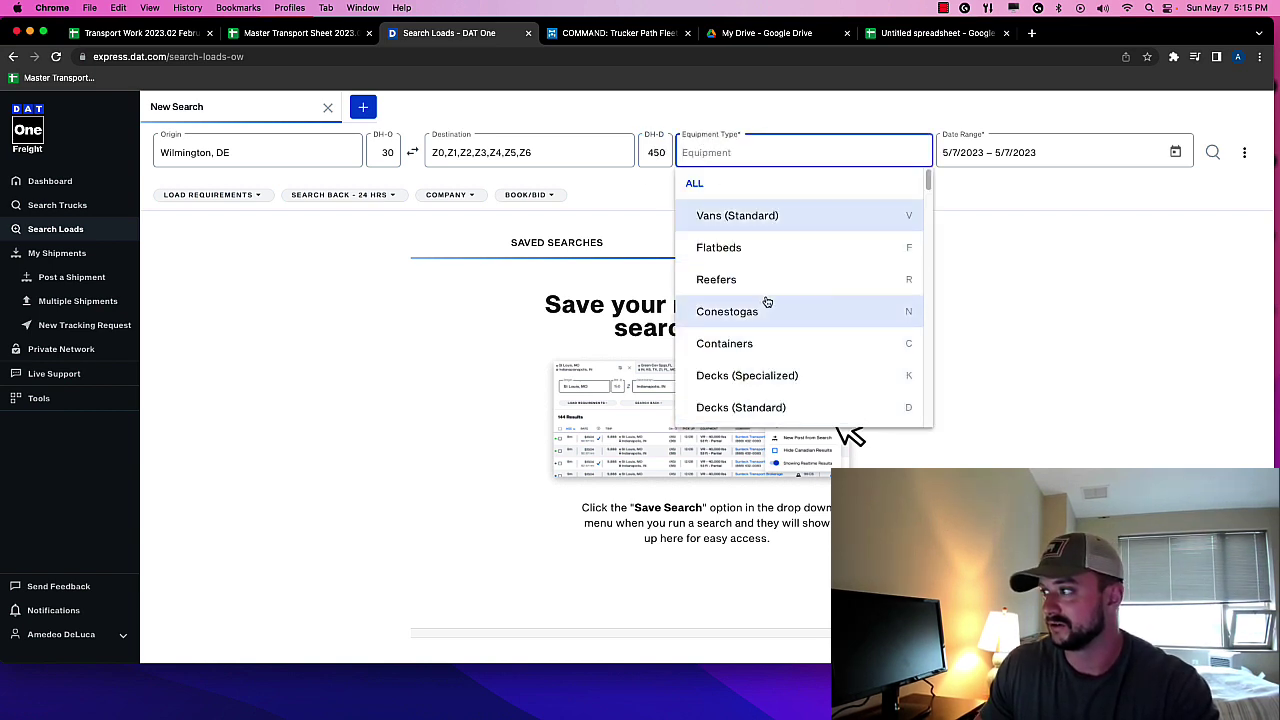
scroll(742, 366, down, 2)
scroll(740, 362, up, 5)
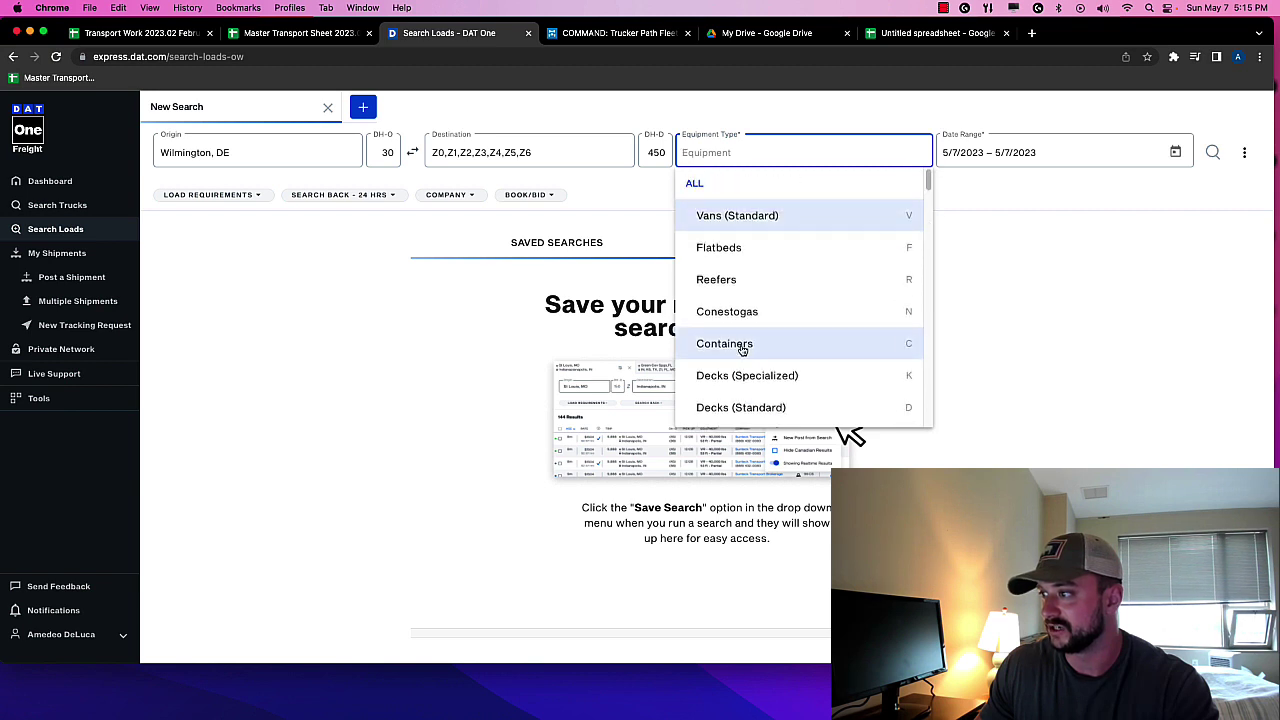
click(736, 250)
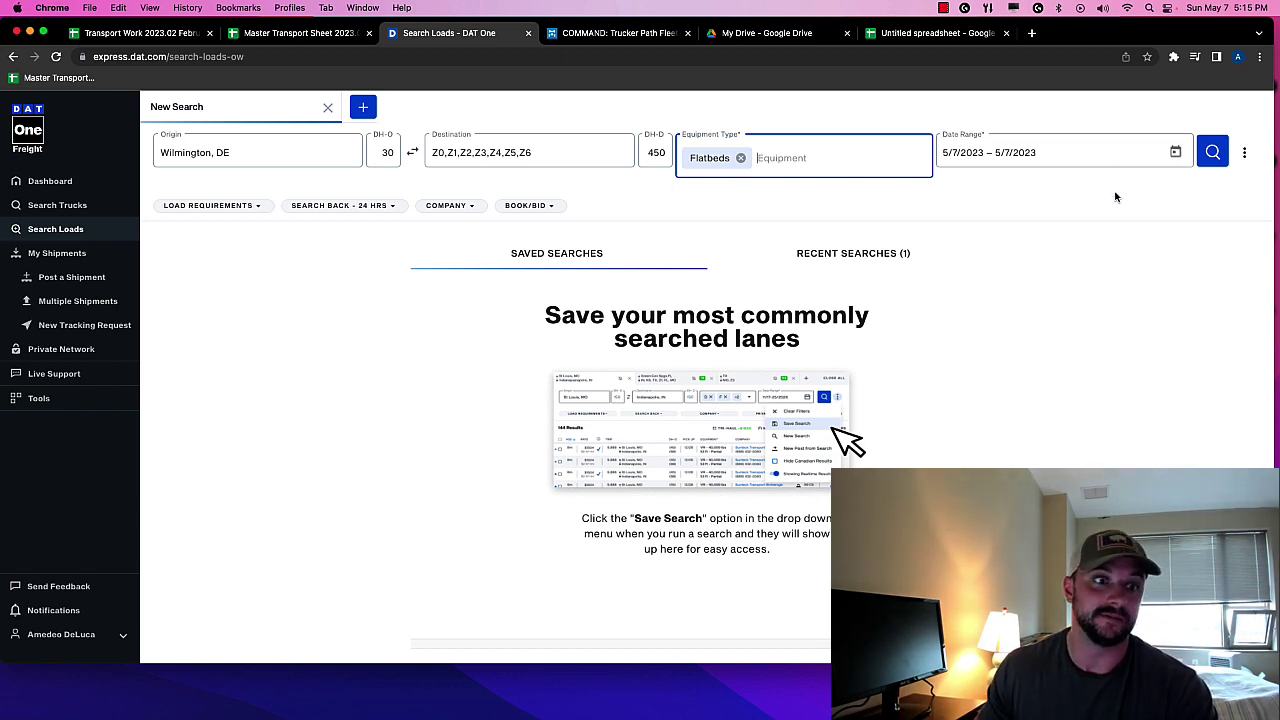
click(988, 224)
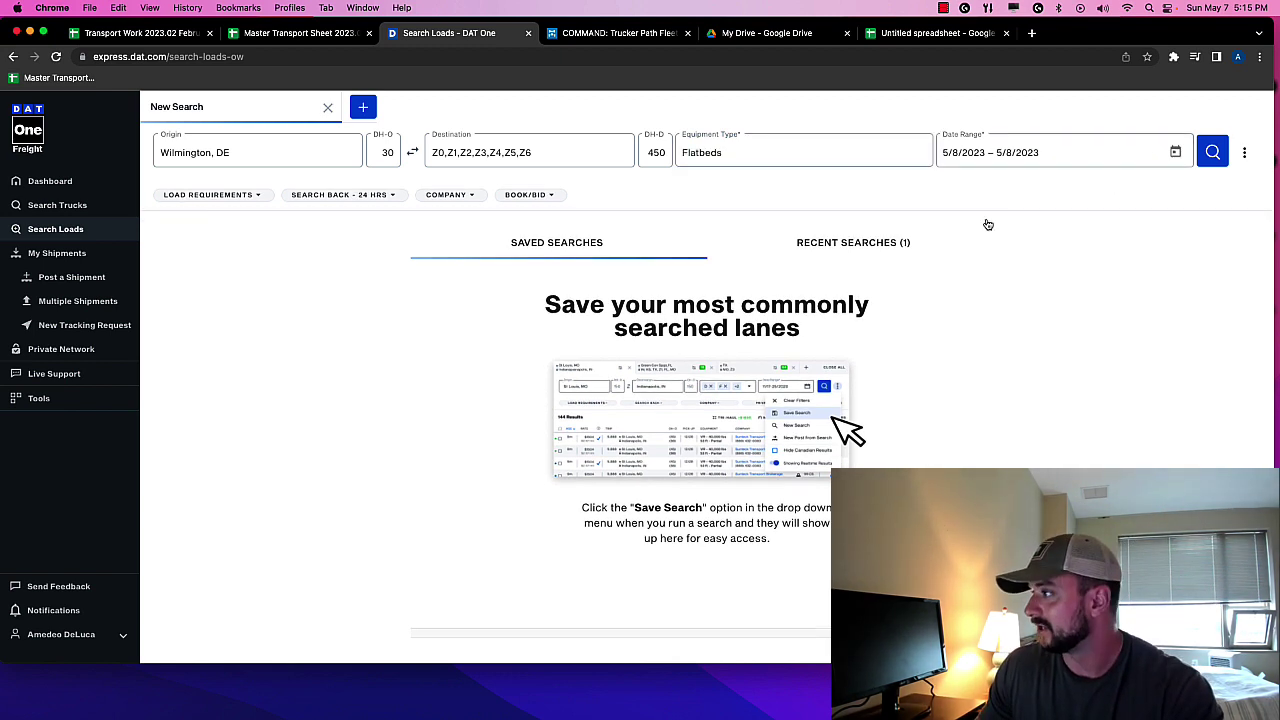
Run the search and scroll the 34 results to the $1,400 Bear, DE to Providence, RI load
click(1212, 152)
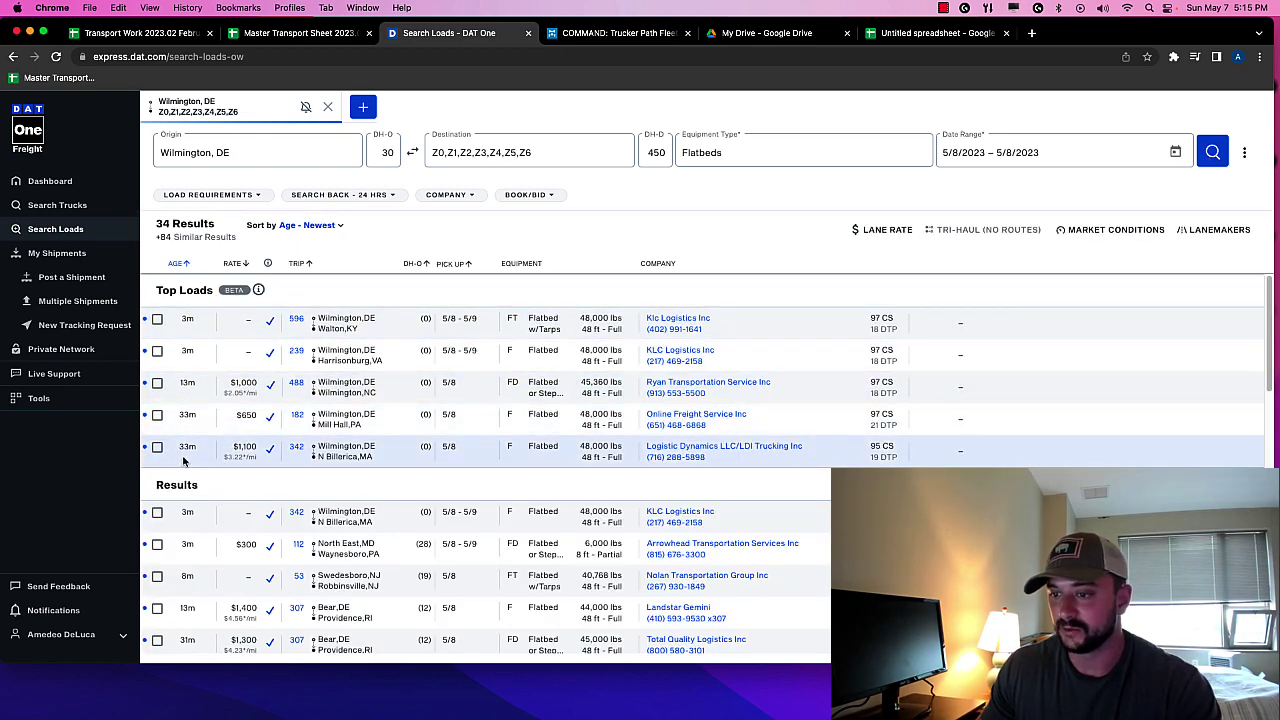
scroll(190, 463, down, 2)
scroll(190, 487, down, 1)
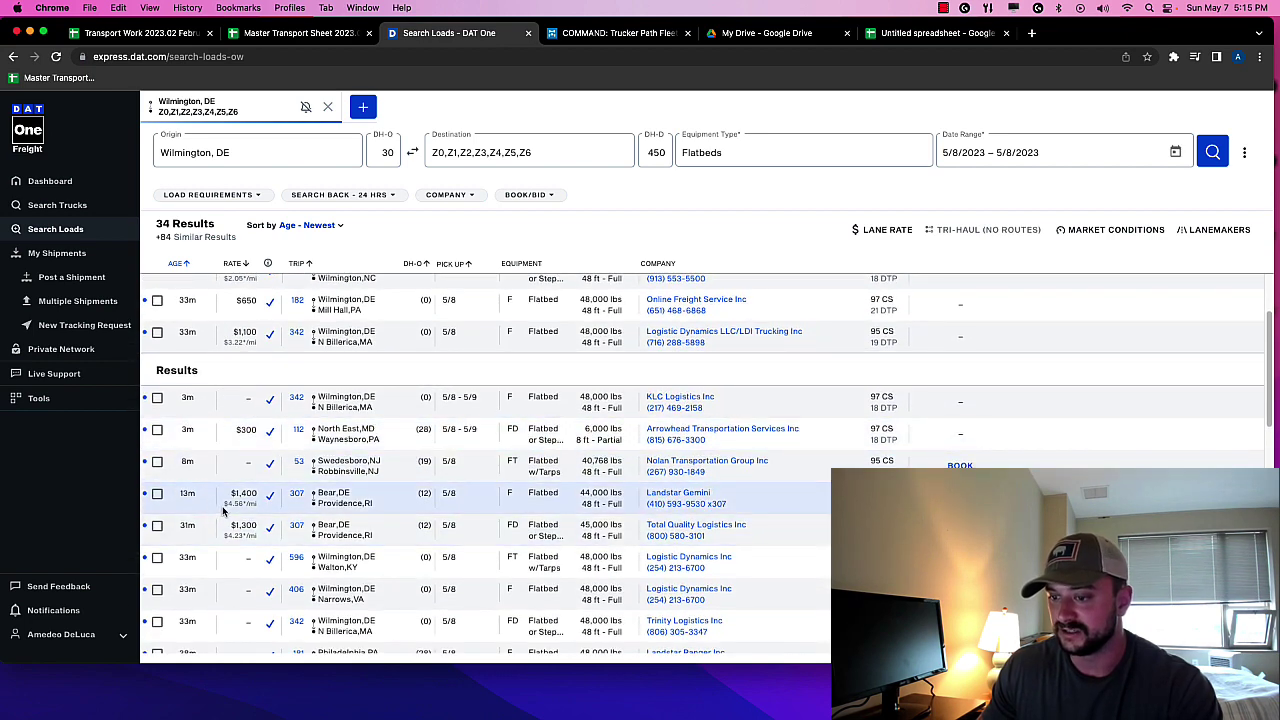
scroll(230, 499, down, 1)
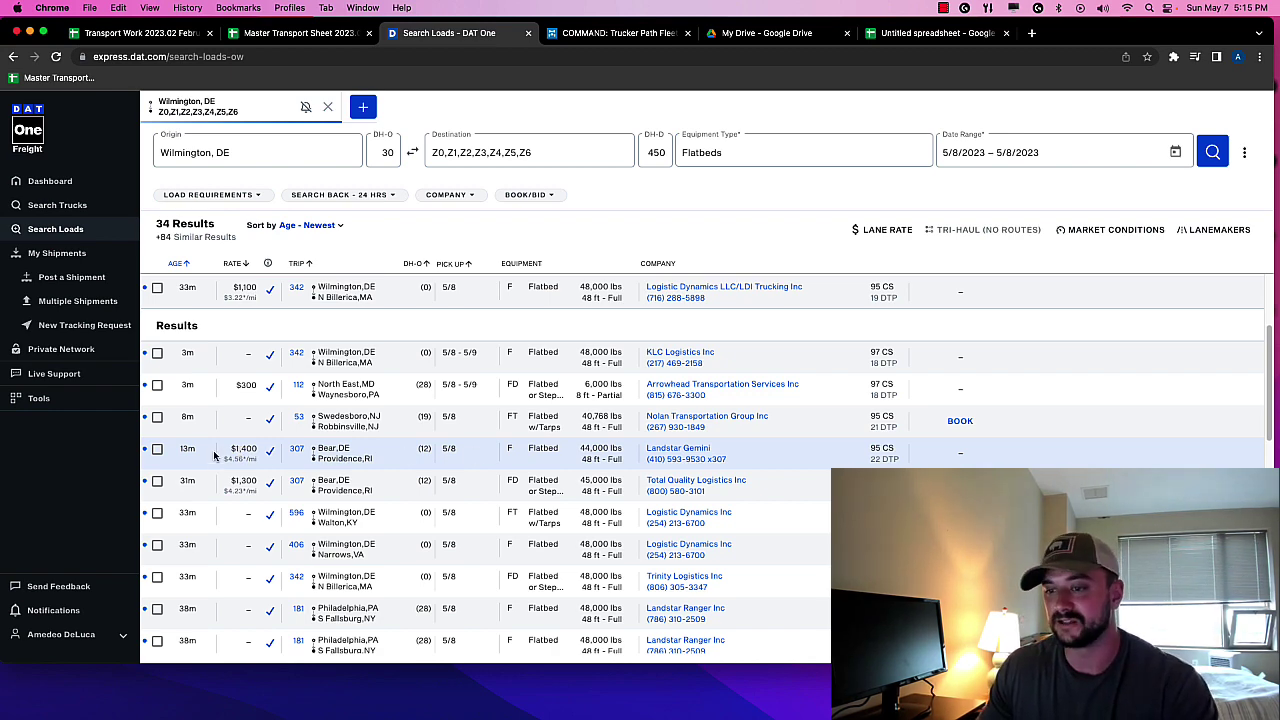
click(212, 453)
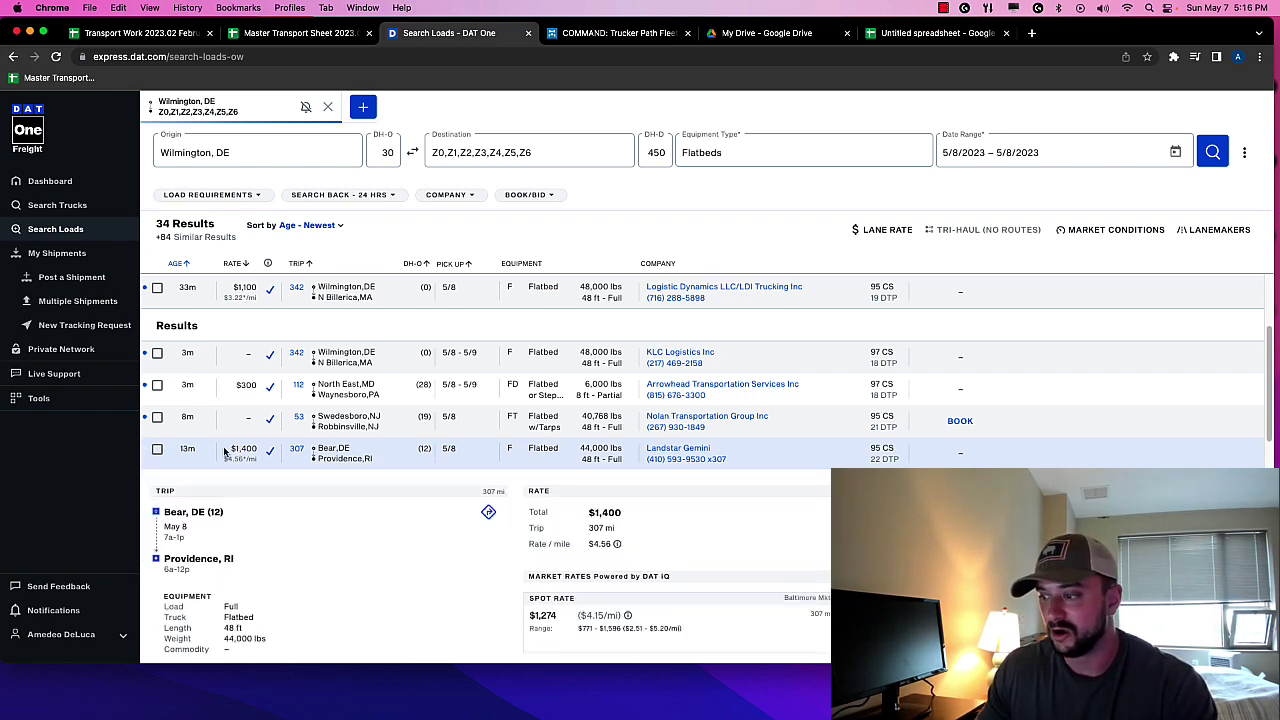
scroll(225, 450, down, 1)
scroll(225, 450, up, 1)
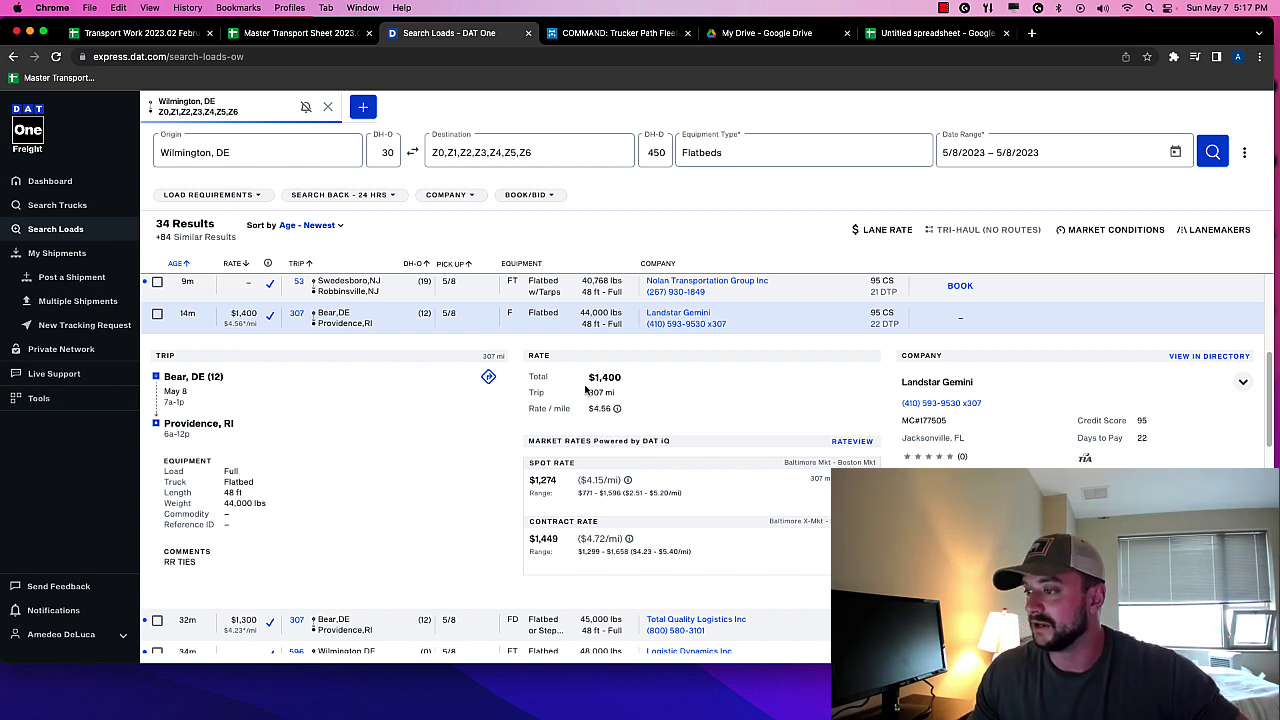
drag(590, 378, 570, 409)
click(623, 379)
click(590, 379)
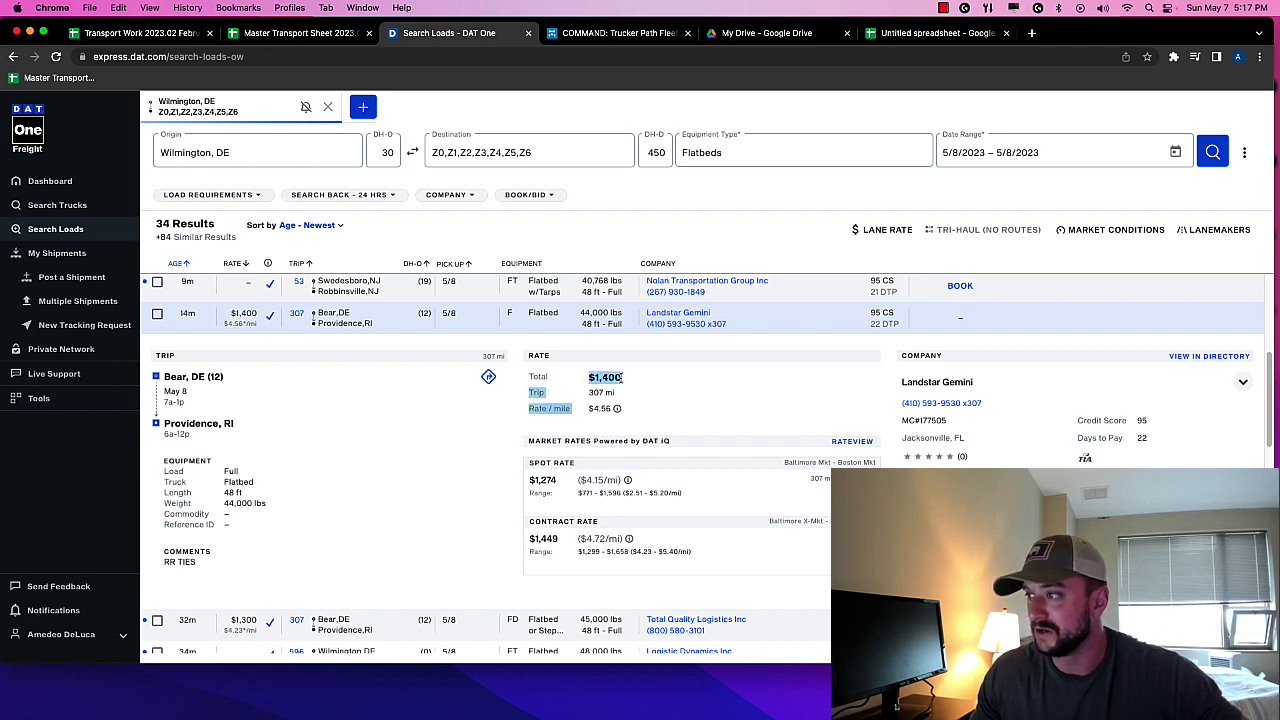
click(622, 378)
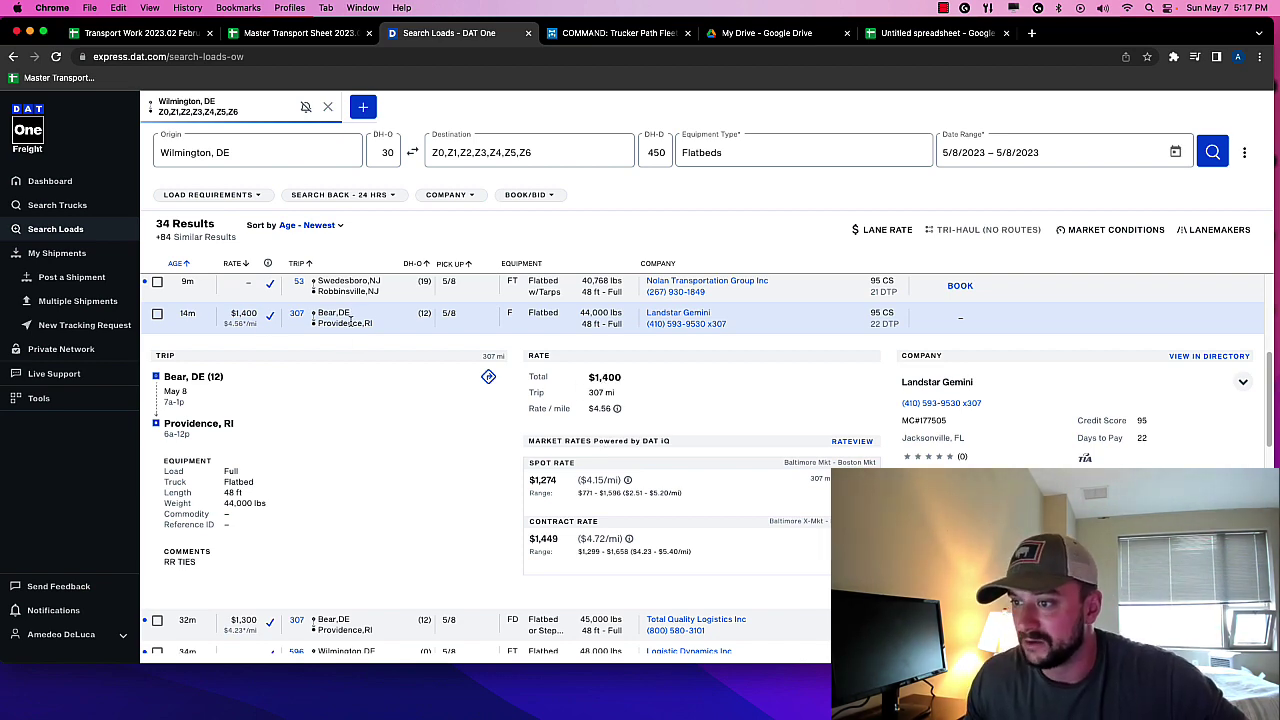
Pan and zoom the Trucker Path map along the Bear, DE to Providence, RI route (334 mi, $147 tolls)
click(620, 34)
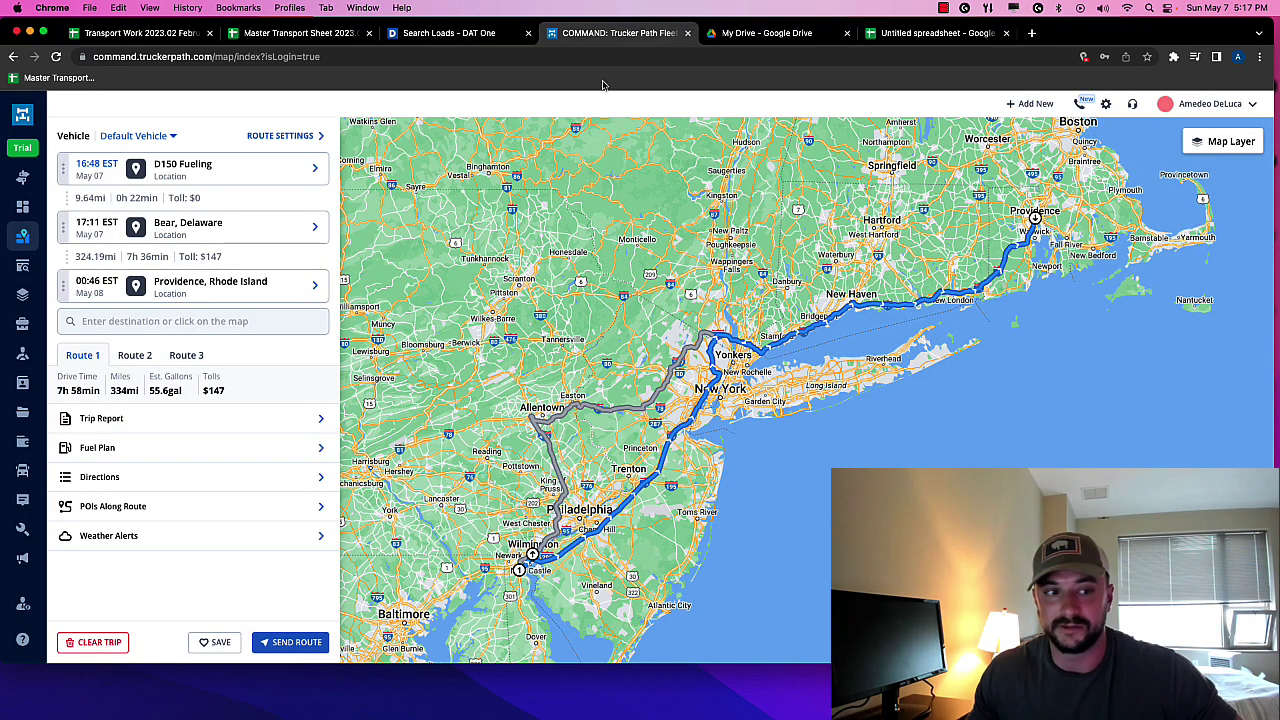
drag(628, 245, 556, 216)
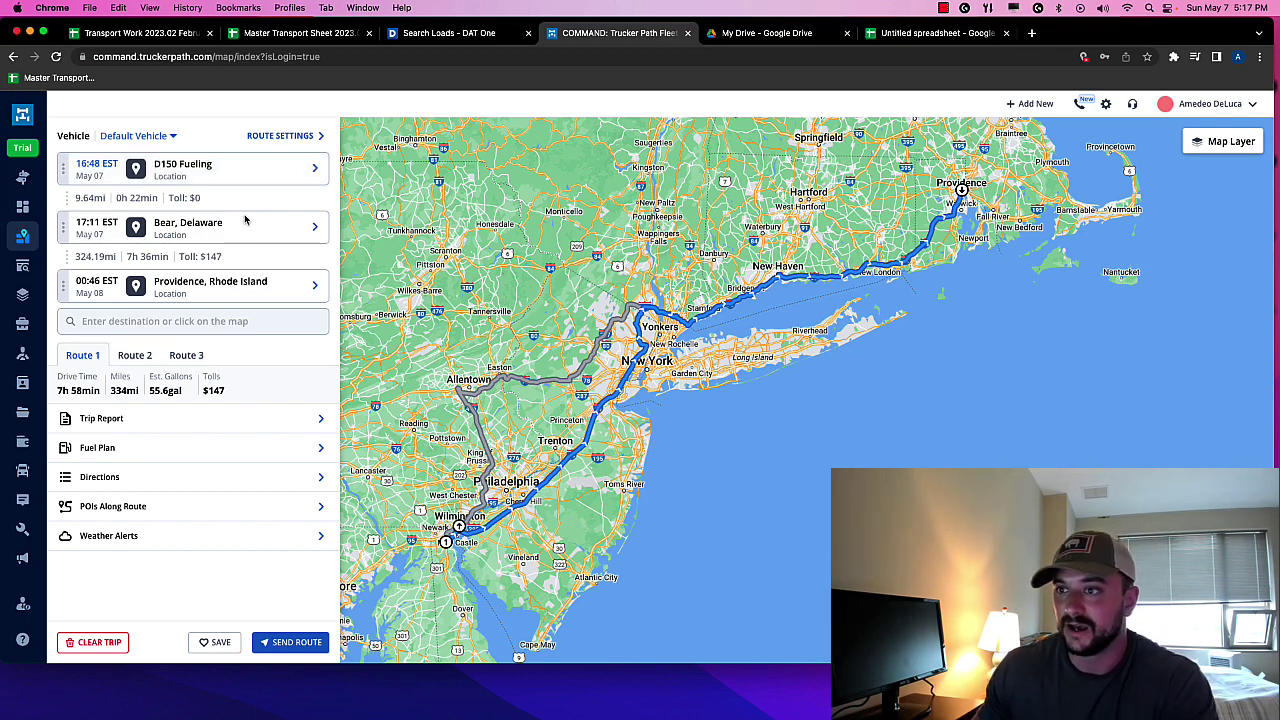
drag(462, 532, 500, 428)
scroll(498, 425, up, 3)
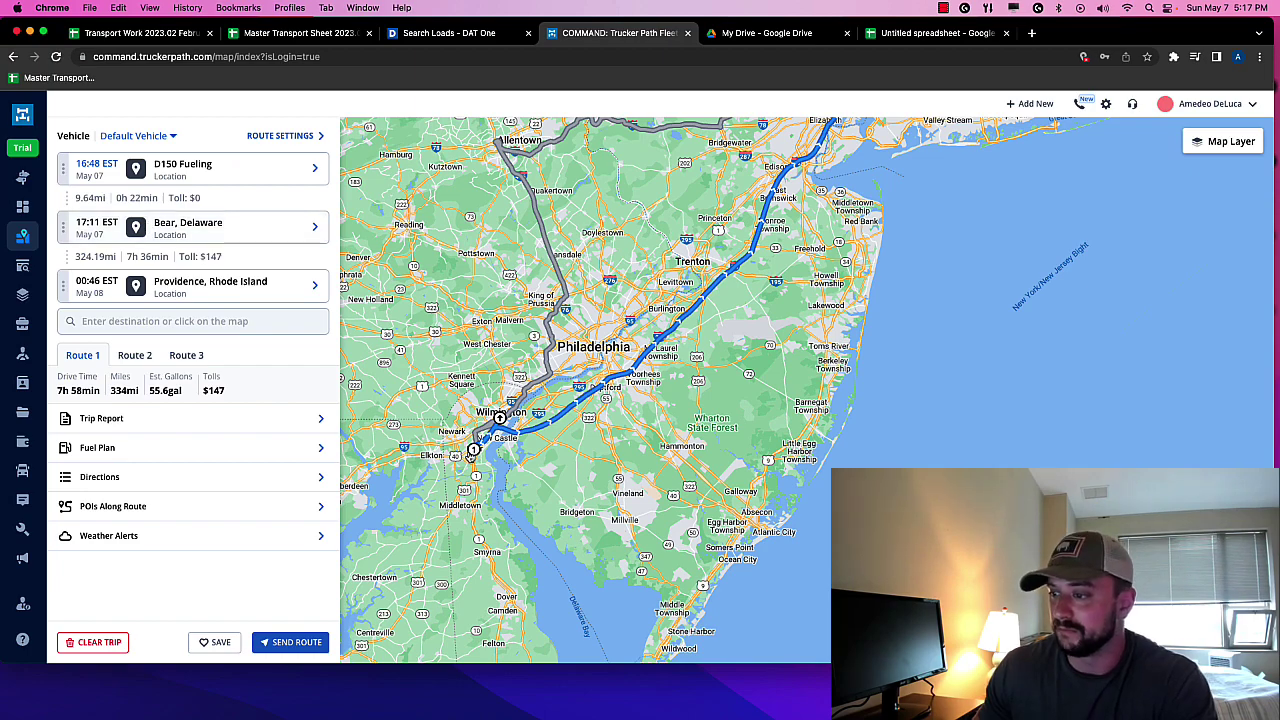
scroll(484, 441, down, 1)
scroll(484, 441, down, 2)
scroll(824, 204, up, 1)
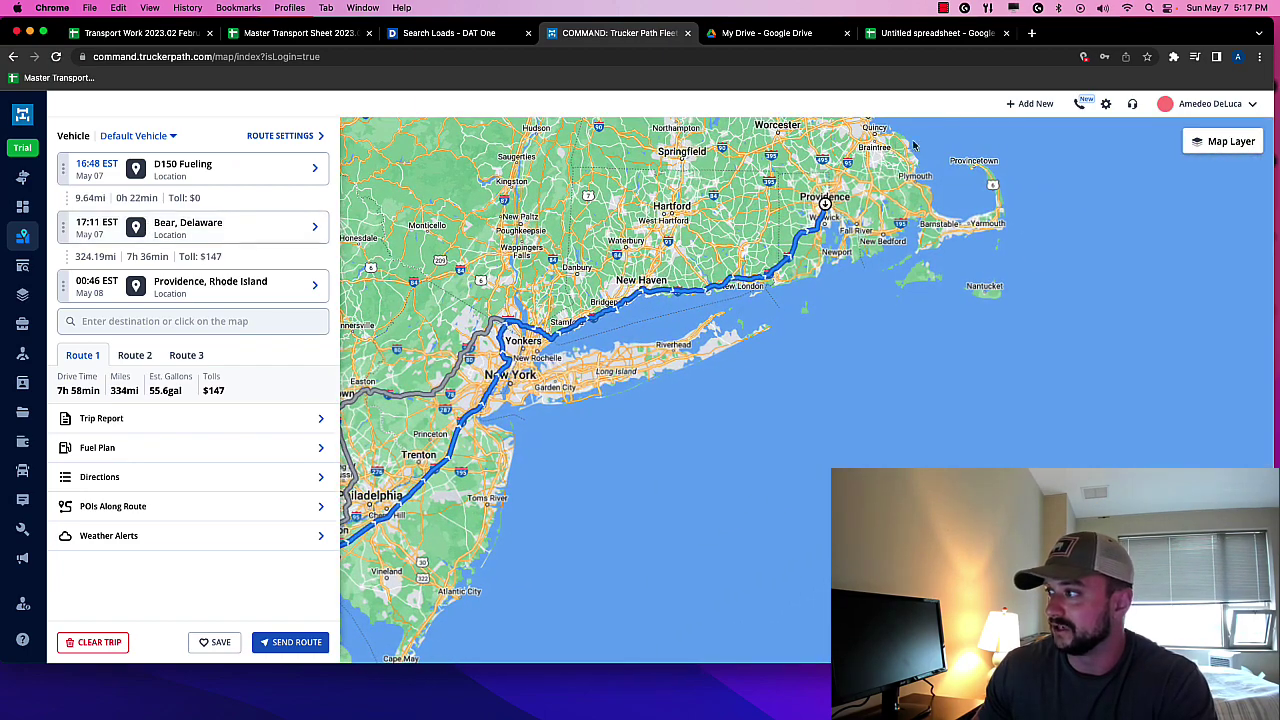
scroll(824, 204, down, 1)
scroll(768, 232, up, 1)
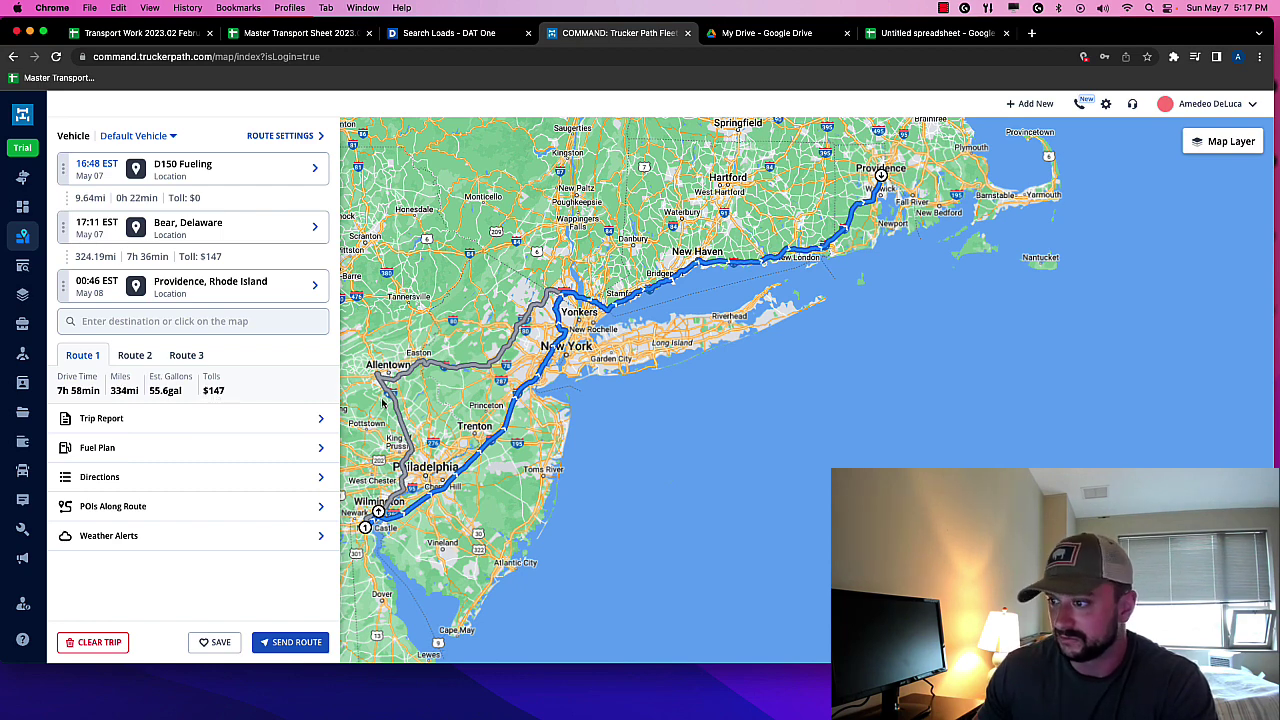
Review the MPG 6.195, fuel and maintenance rows, then start editing Tolls cell B11
click(960, 38)
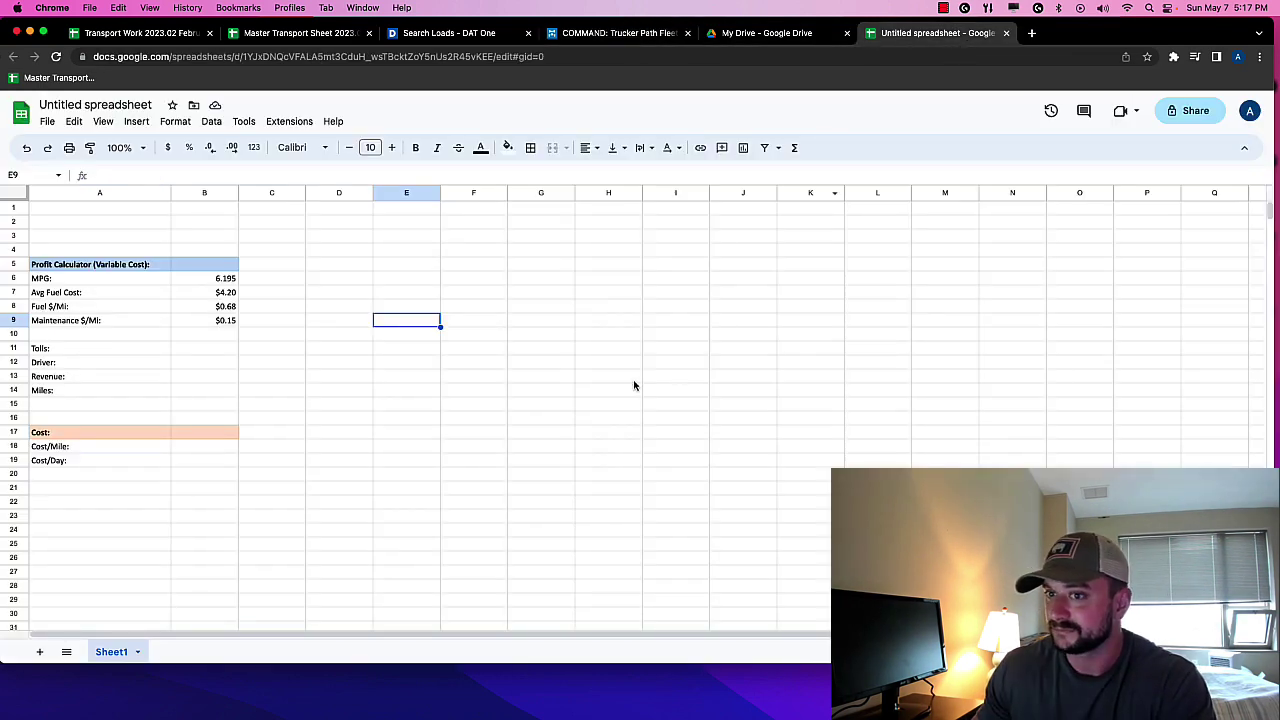
click(165, 334)
click(147, 309)
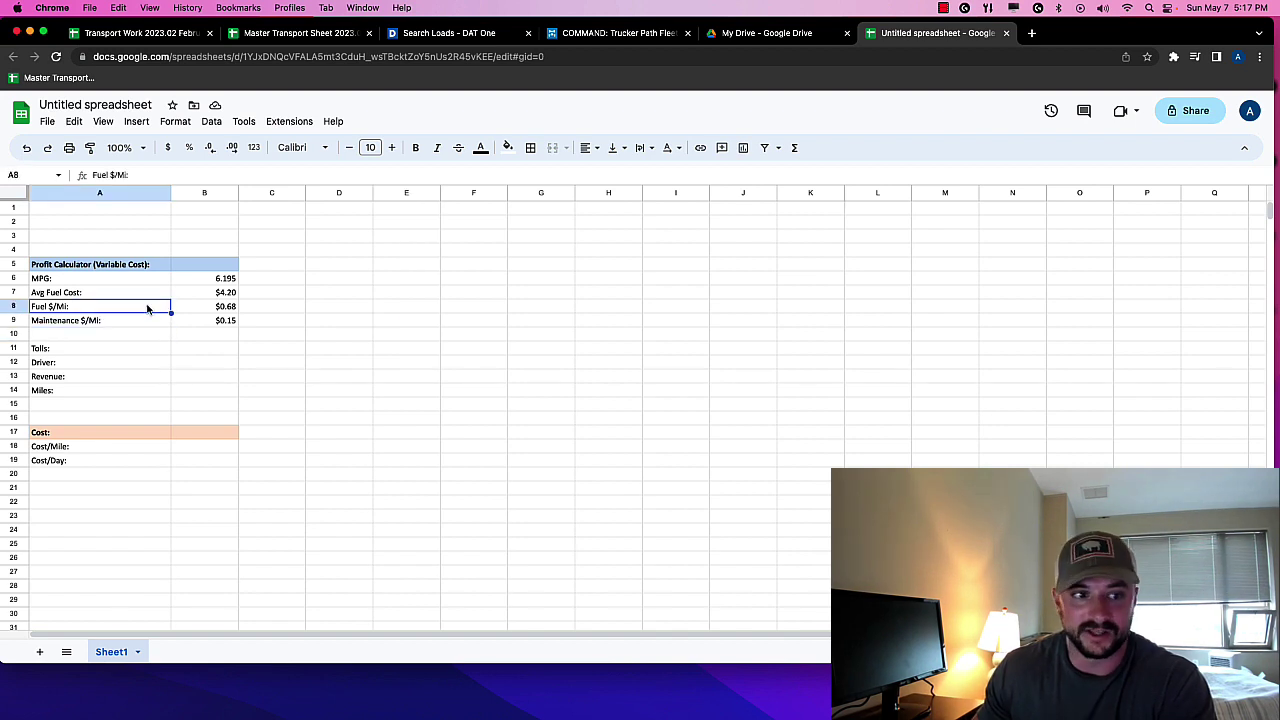
click(143, 292)
click(141, 279)
click(186, 279)
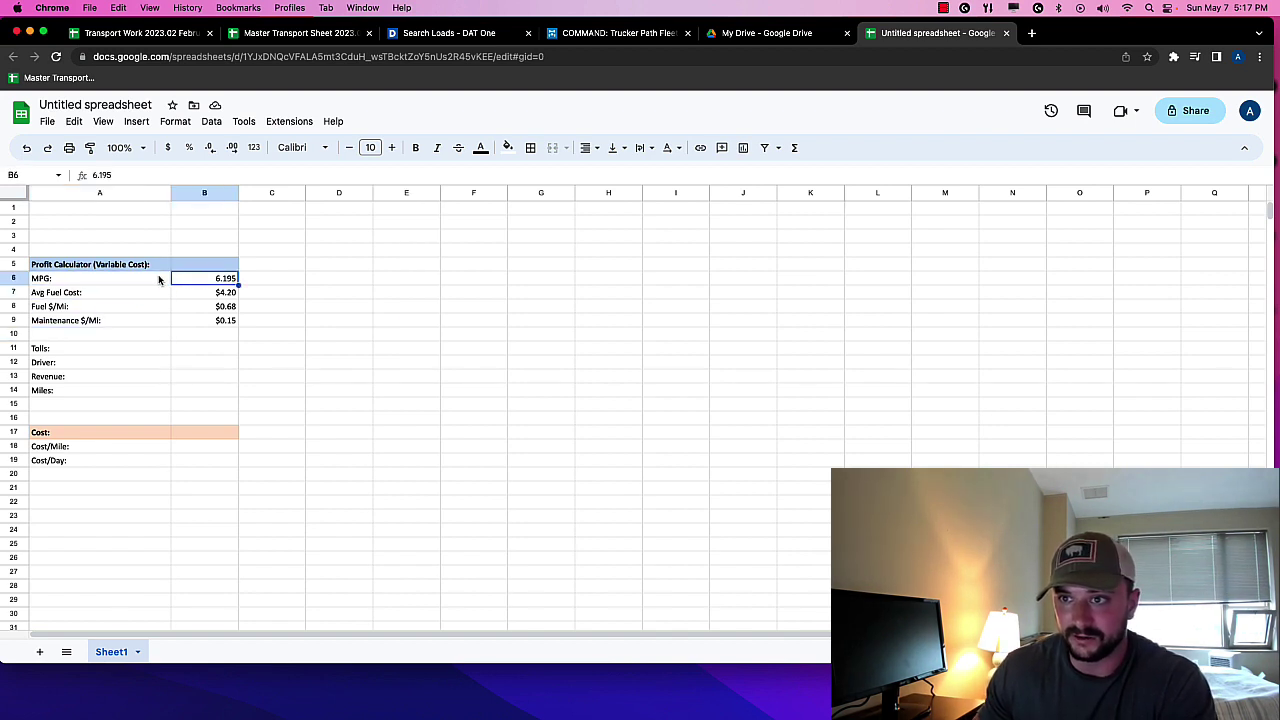
click(158, 279)
drag(140, 280, 174, 320)
click(160, 320)
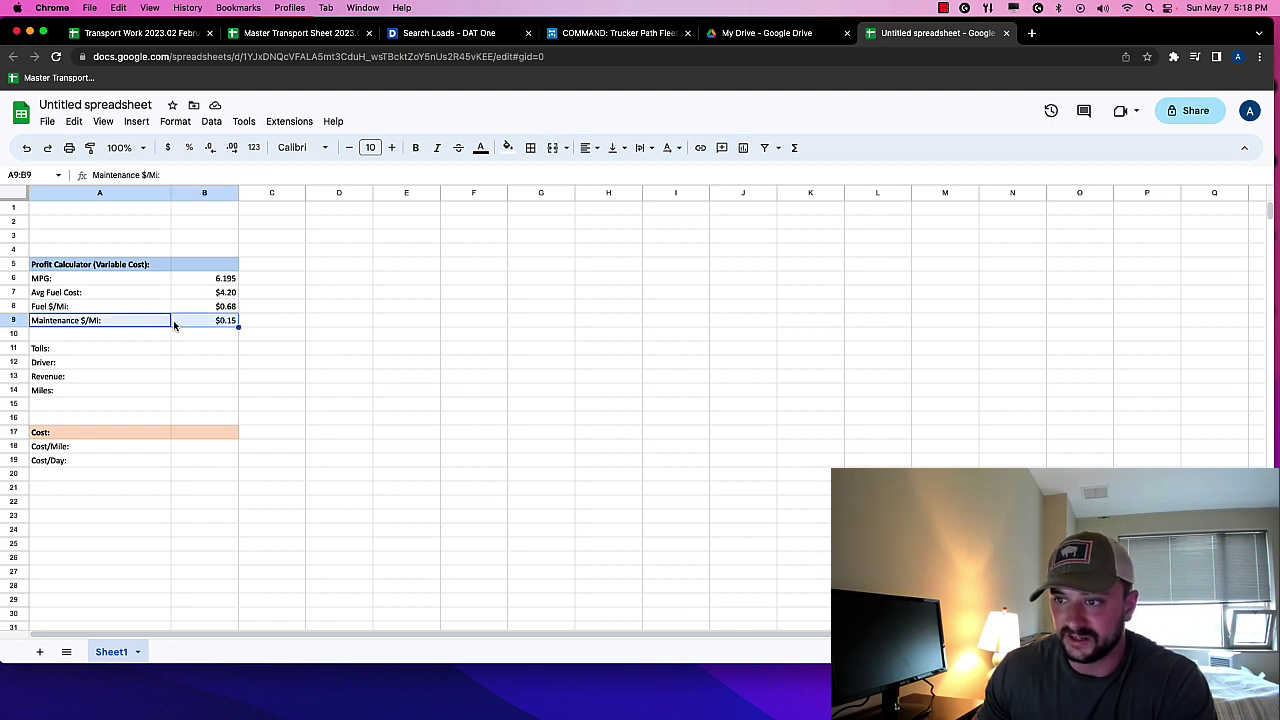
click(126, 336)
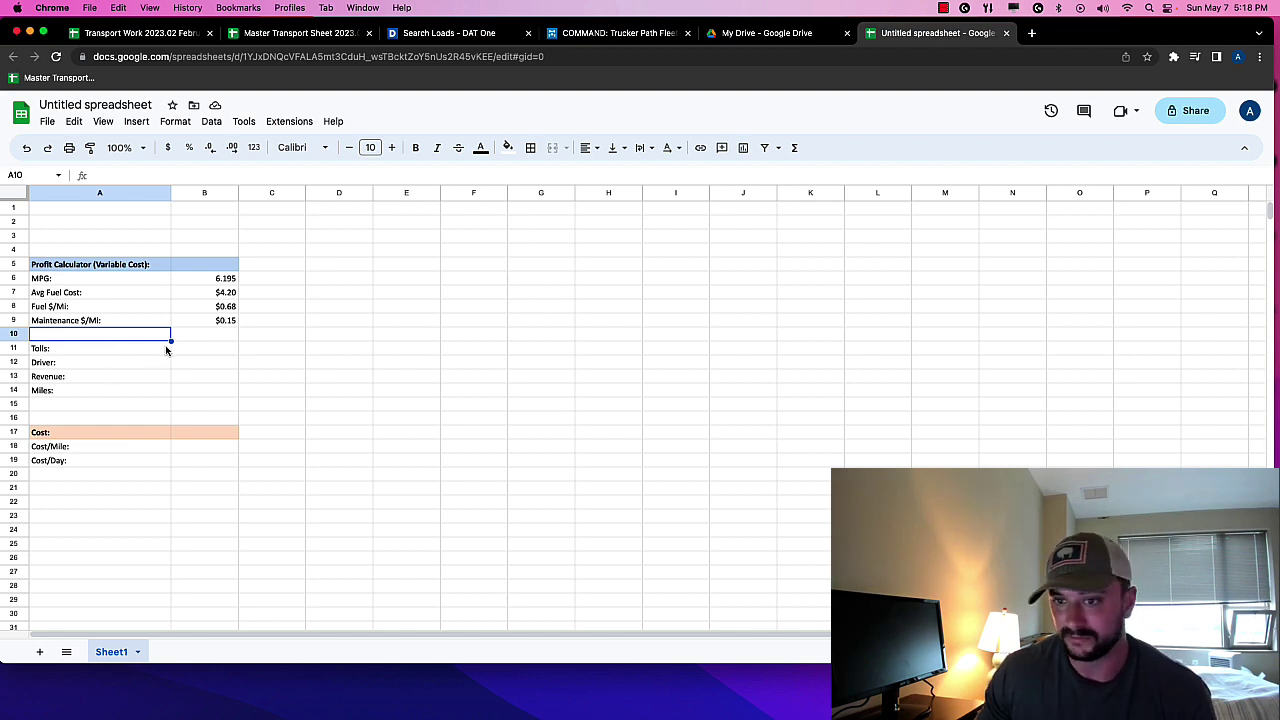
double_click(190, 347)
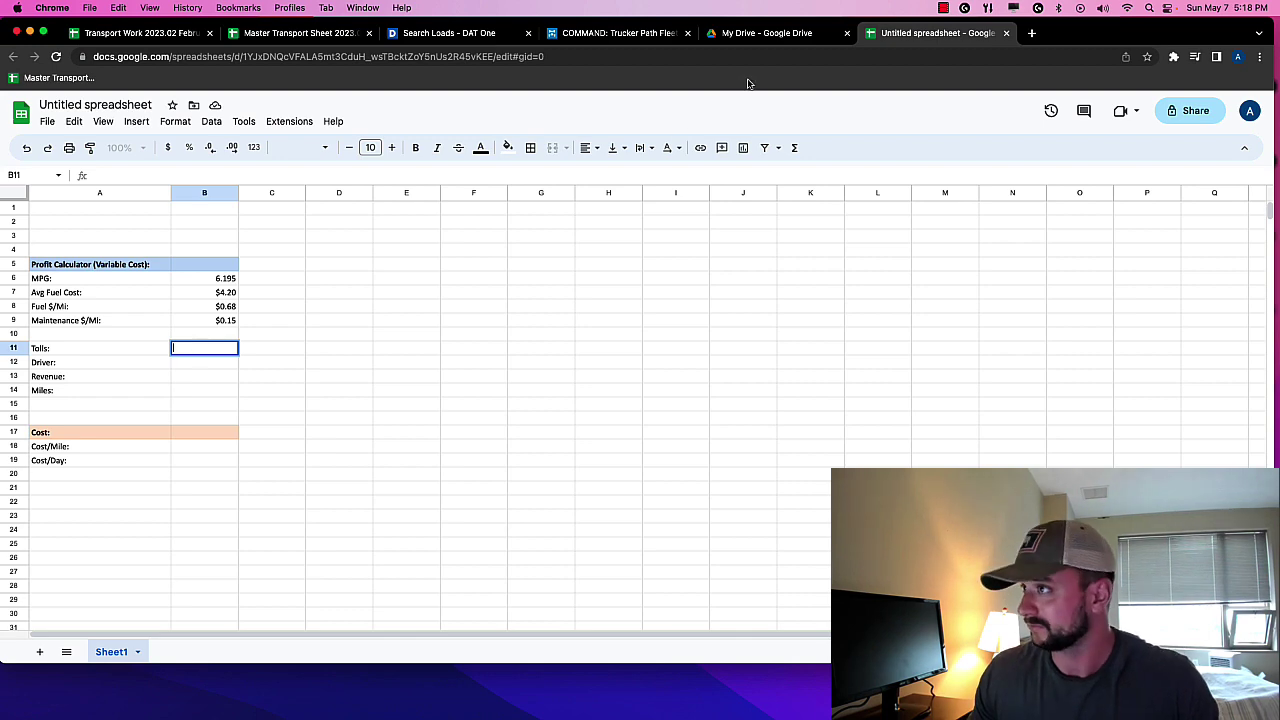
Confirm the $147 route tolls in Trucker Path and enter 147 in Tolls cell B11
click(625, 35)
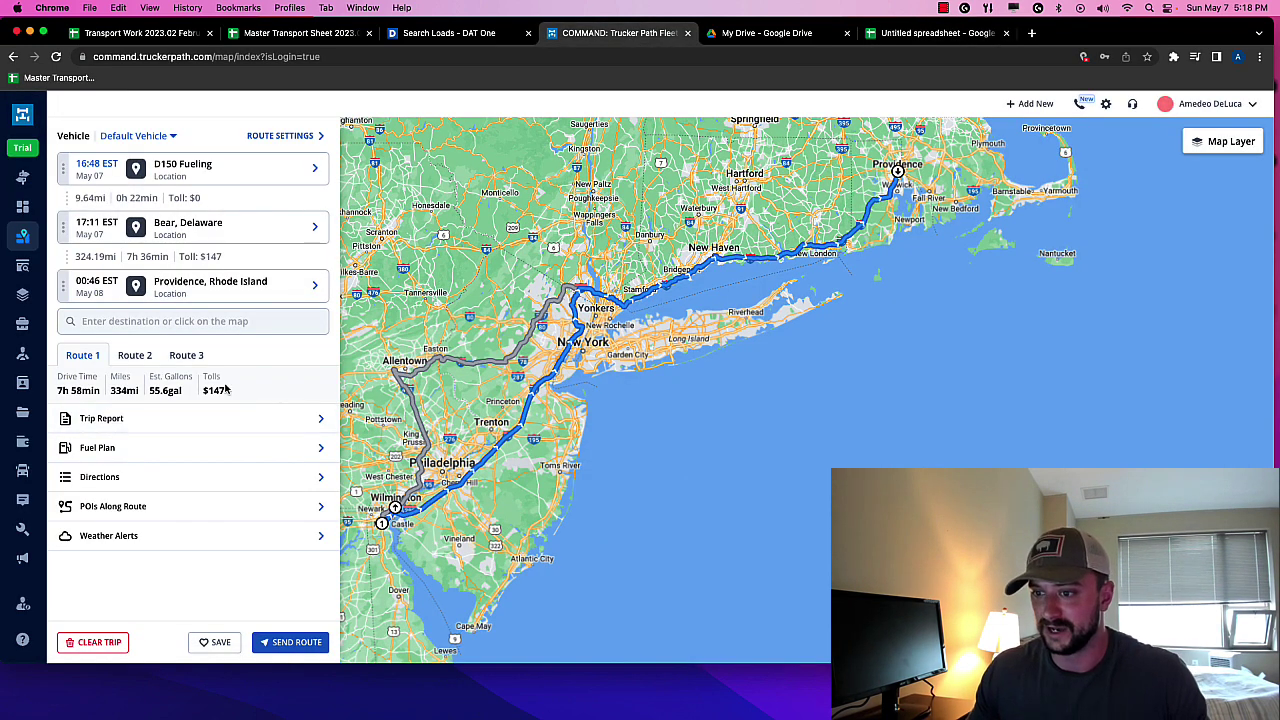
click(937, 35)
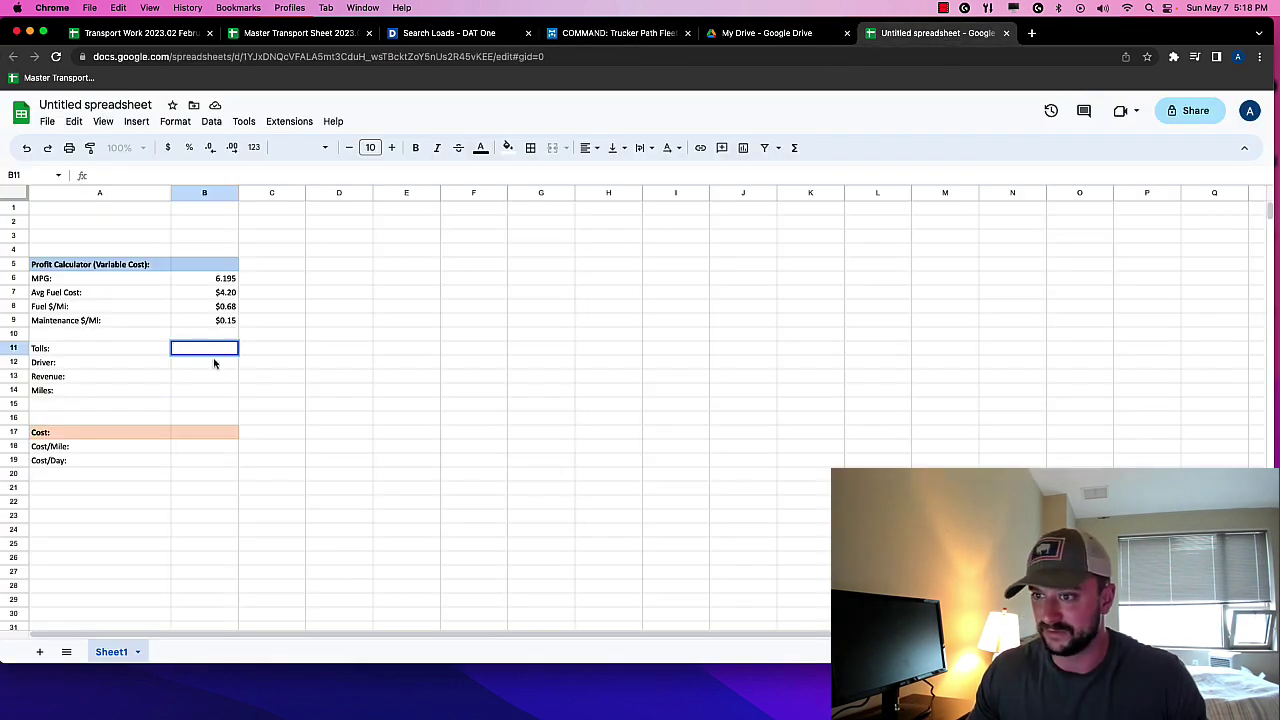
text(147)
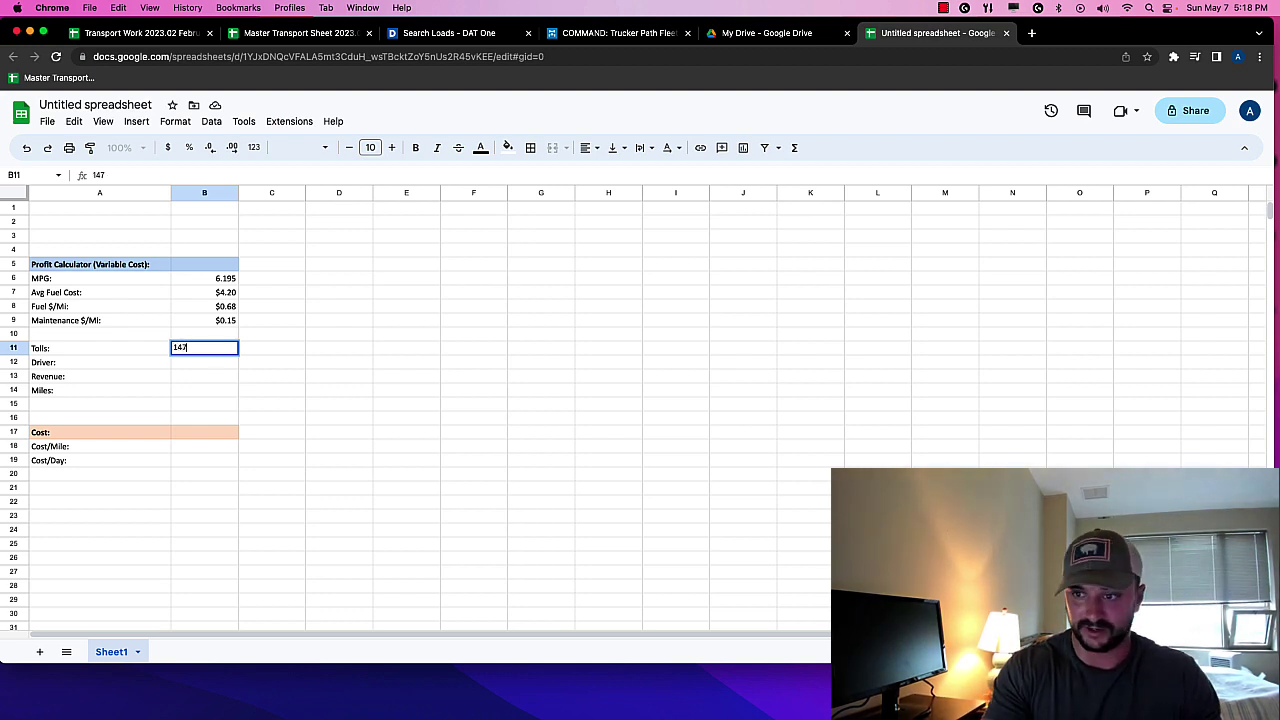
key(Return)
Review the Driver $350.00, Revenue $1,400.00 and Miles 334.00 values, then select cell A20
drag(206, 352, 203, 394)
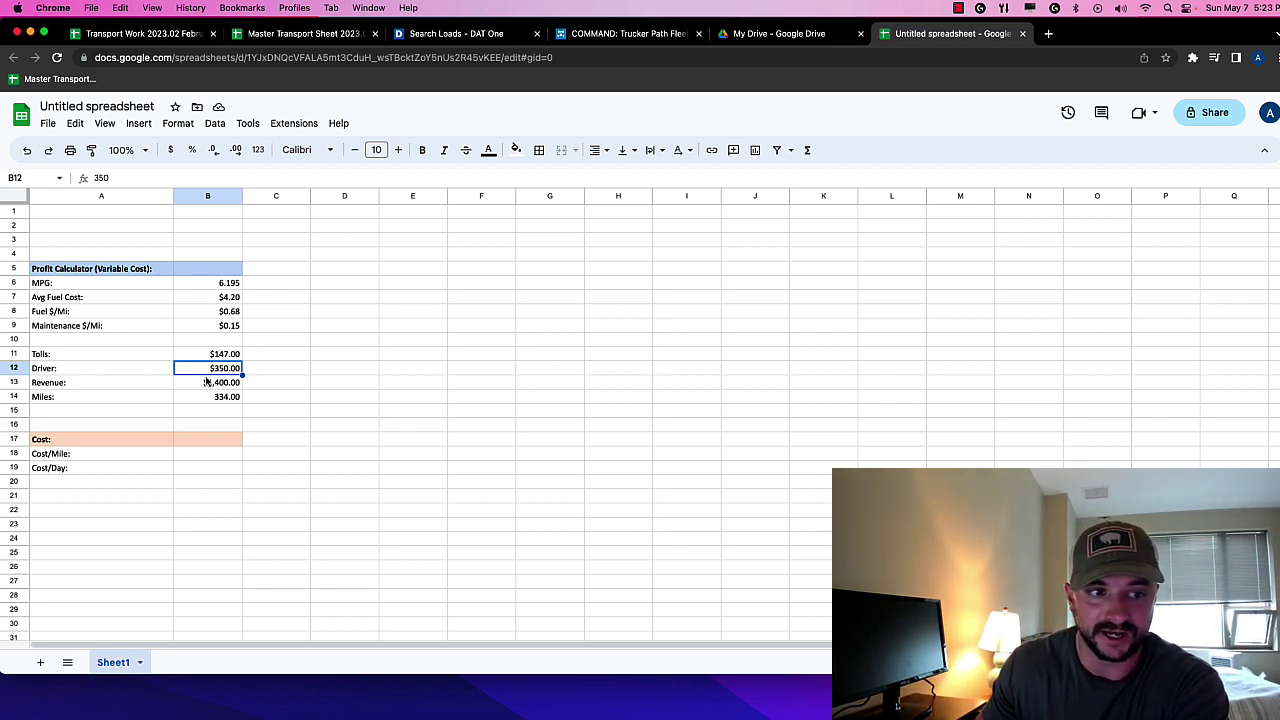
click(205, 386)
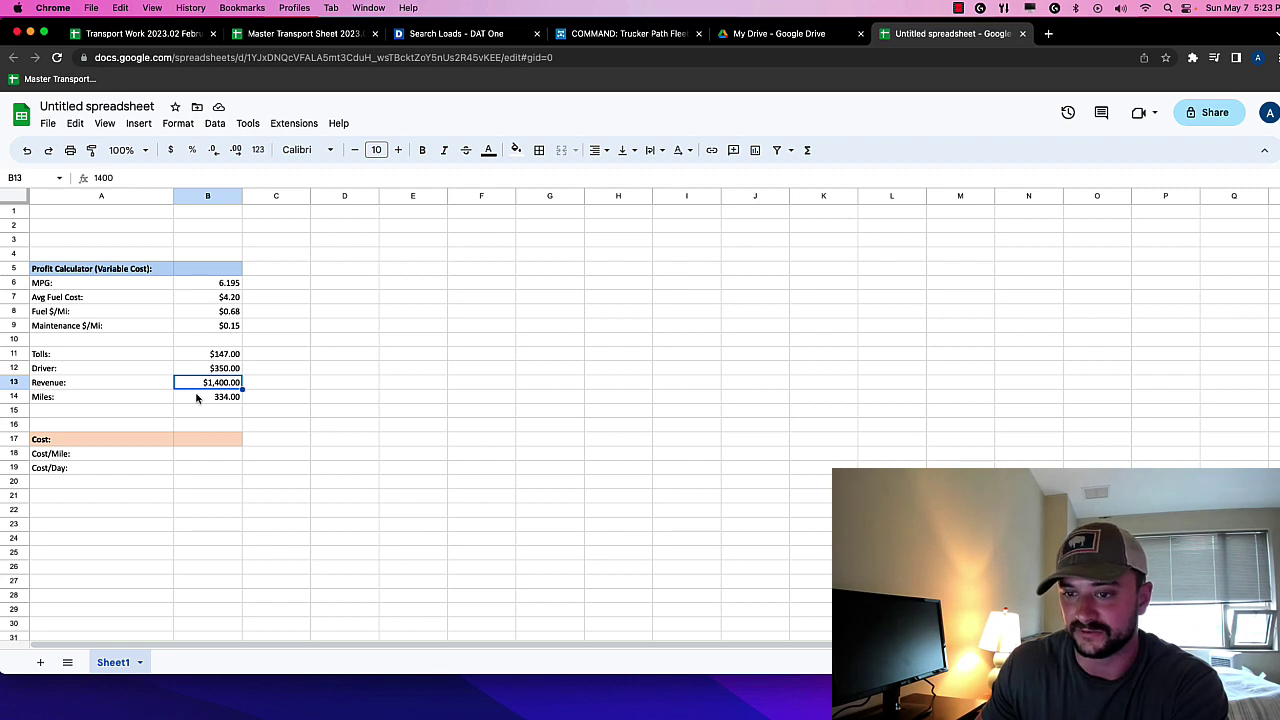
click(194, 399)
mouse_move(182, 403)
mouse_down()
mouse_move(165, 405)
mouse_move(188, 402)
mouse_up()
click(190, 386)
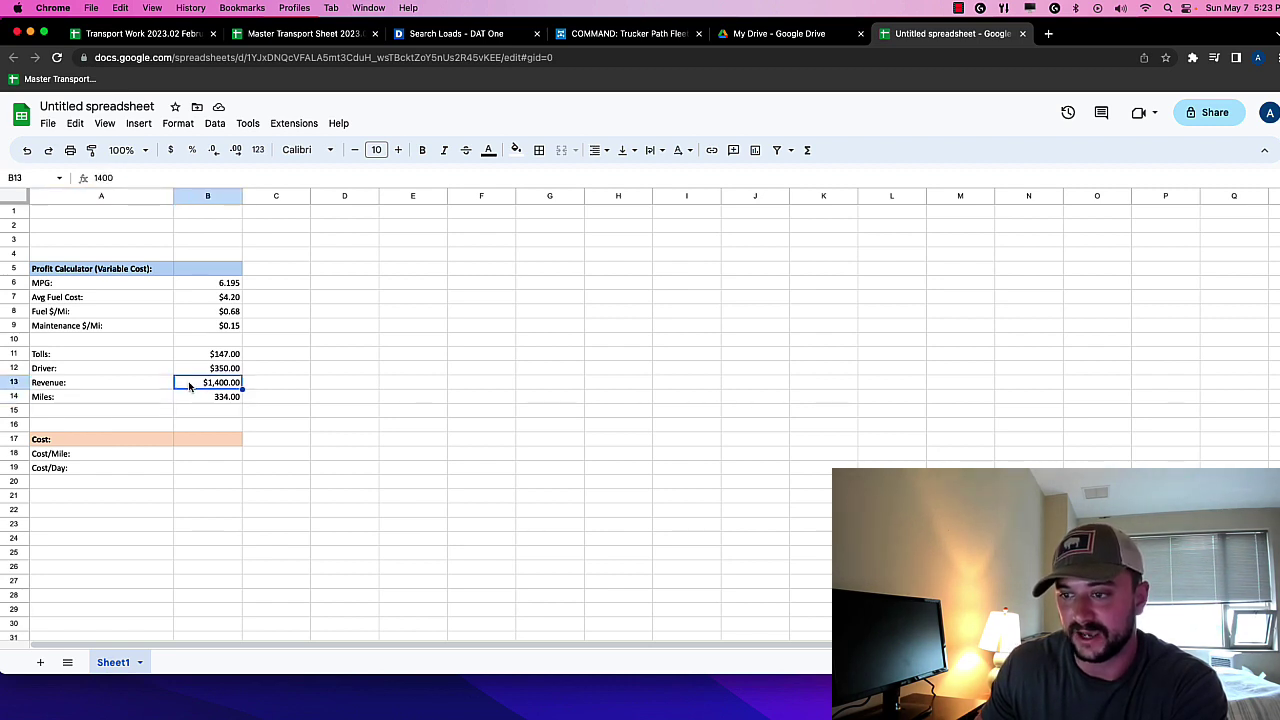
click(186, 398)
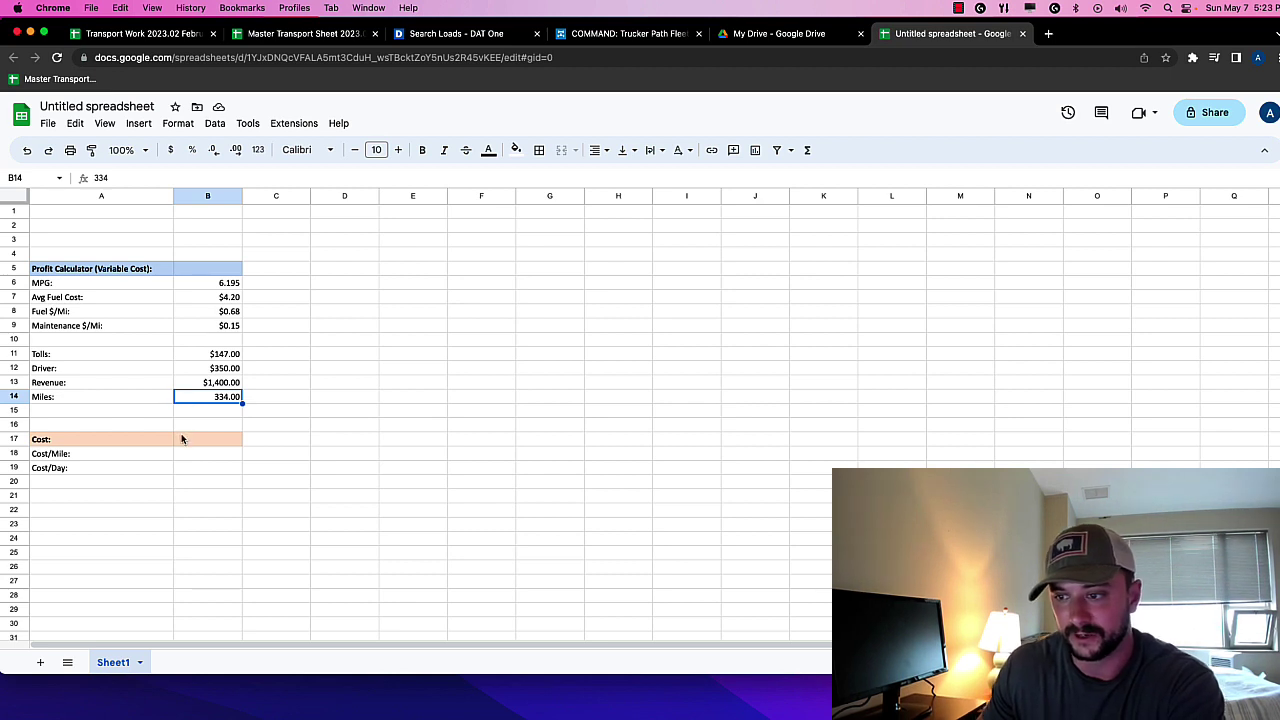
click(40, 482)
Label cell A20 'Total Cost:'
text(Tota)
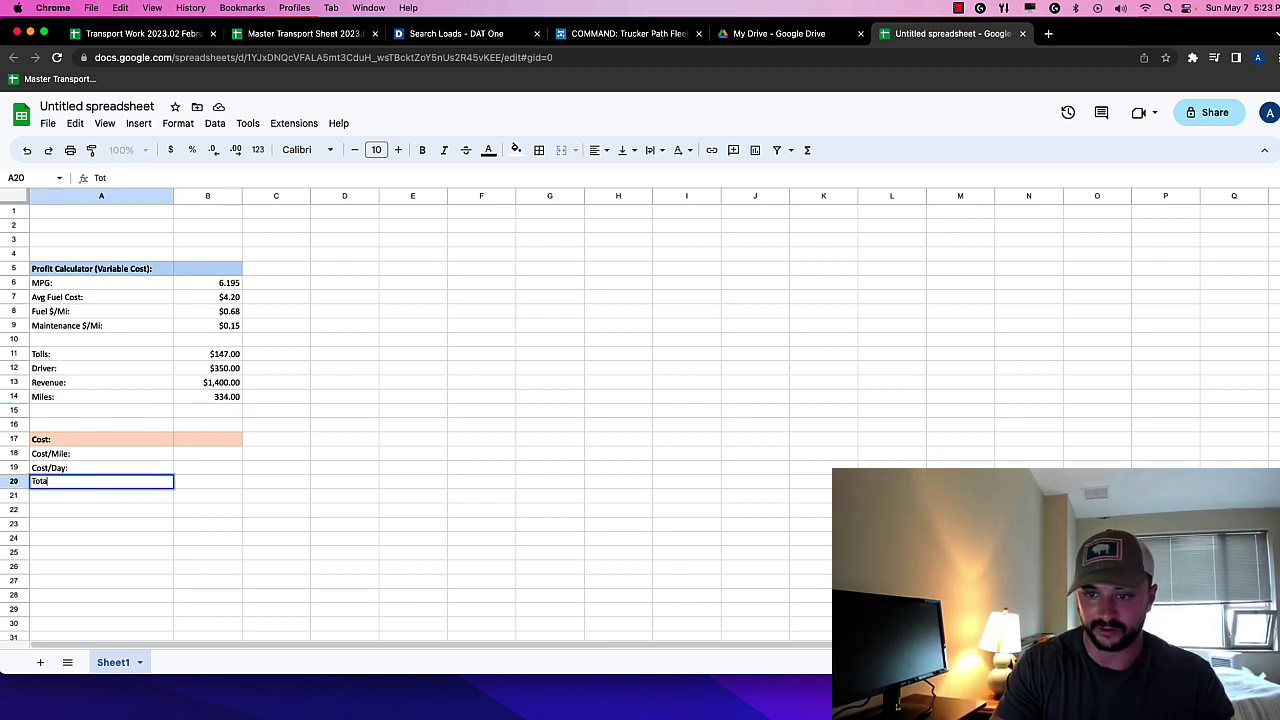
text(l Copst:)
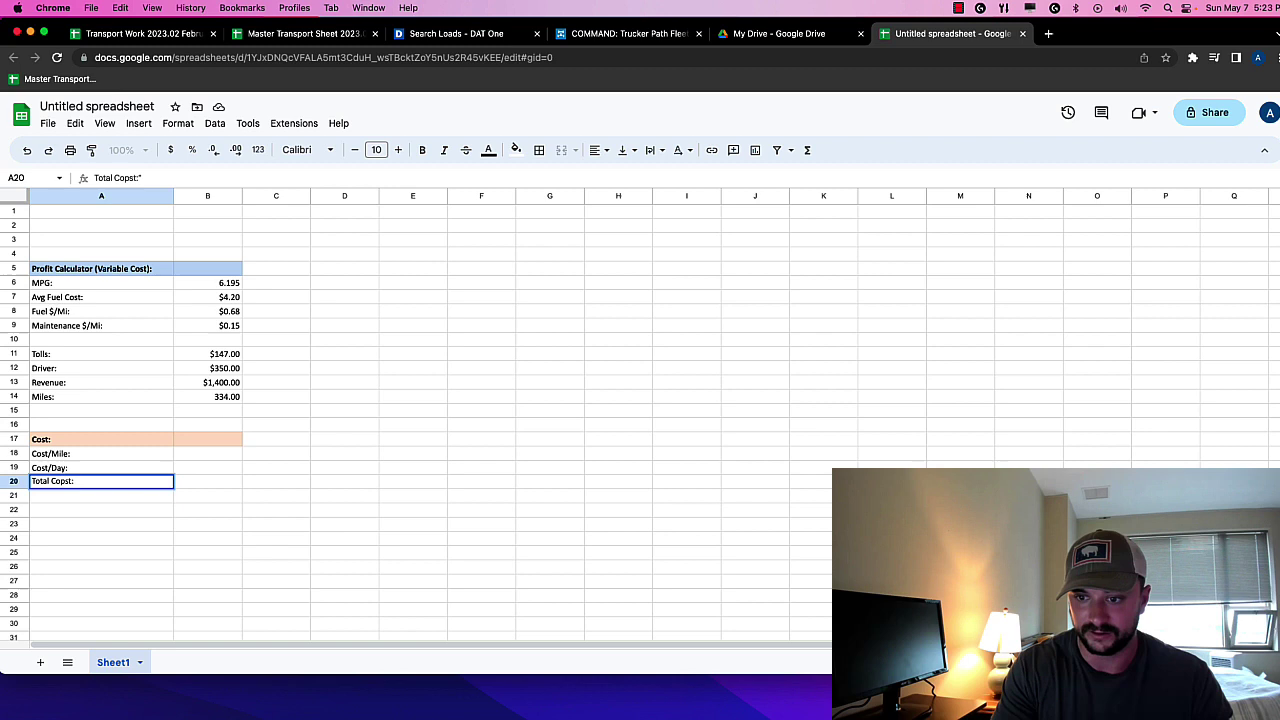
key(BackSpace)
key(BackSpace)
key(BackSpace)
key(BackSpace)
text(s)
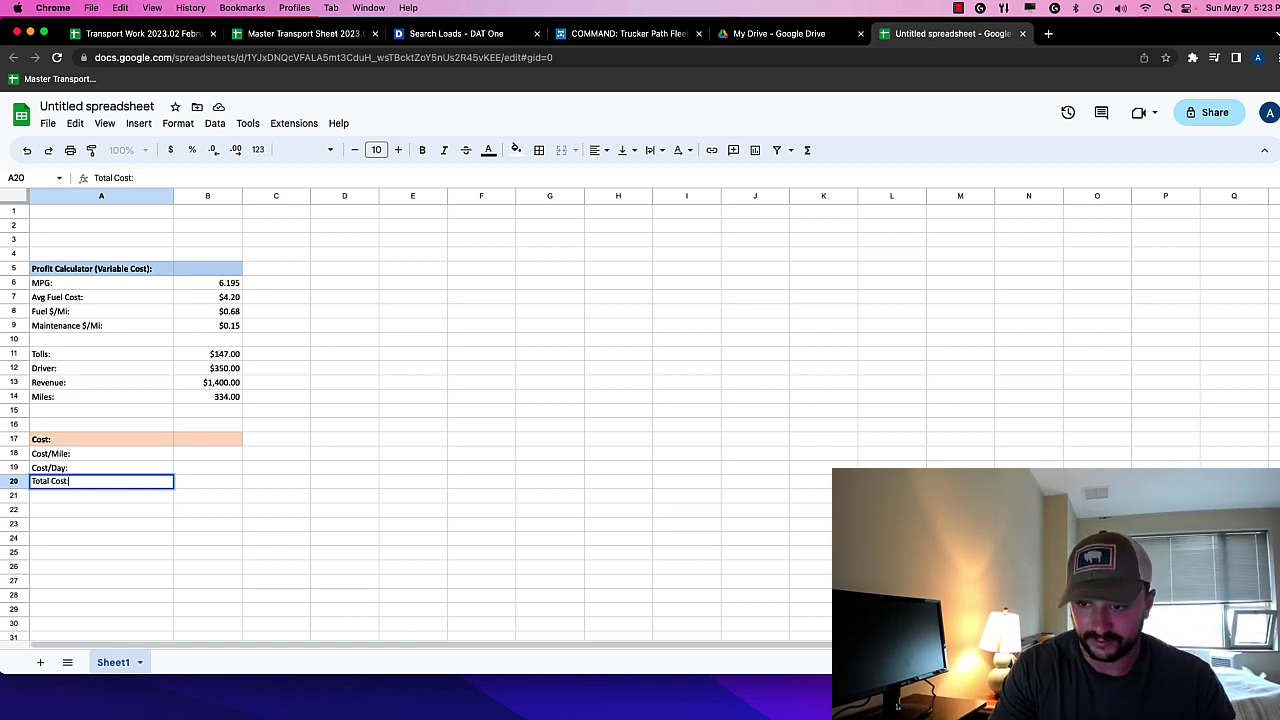
key(Tab)
Enter =B12+B11+(B14*(B9+B8)) in B20, giving a total cost of $773.54
text(=)
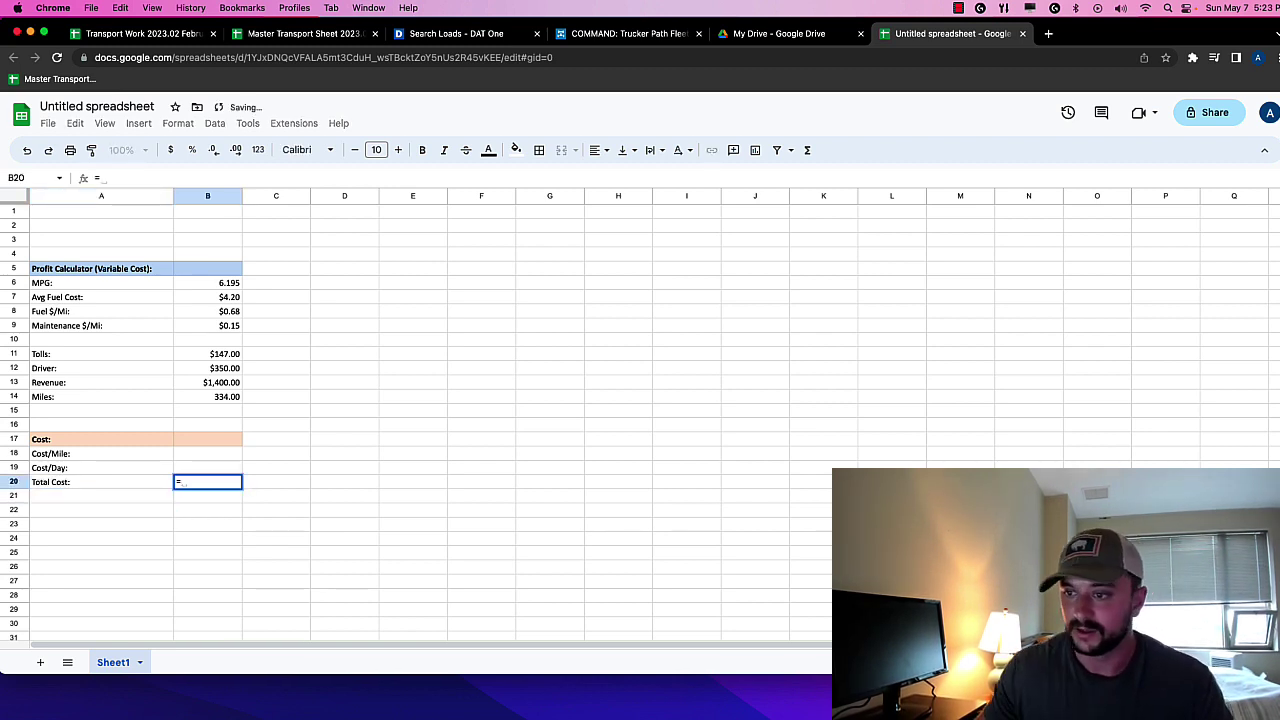
text(B12+B11+()
key(BackSpace)
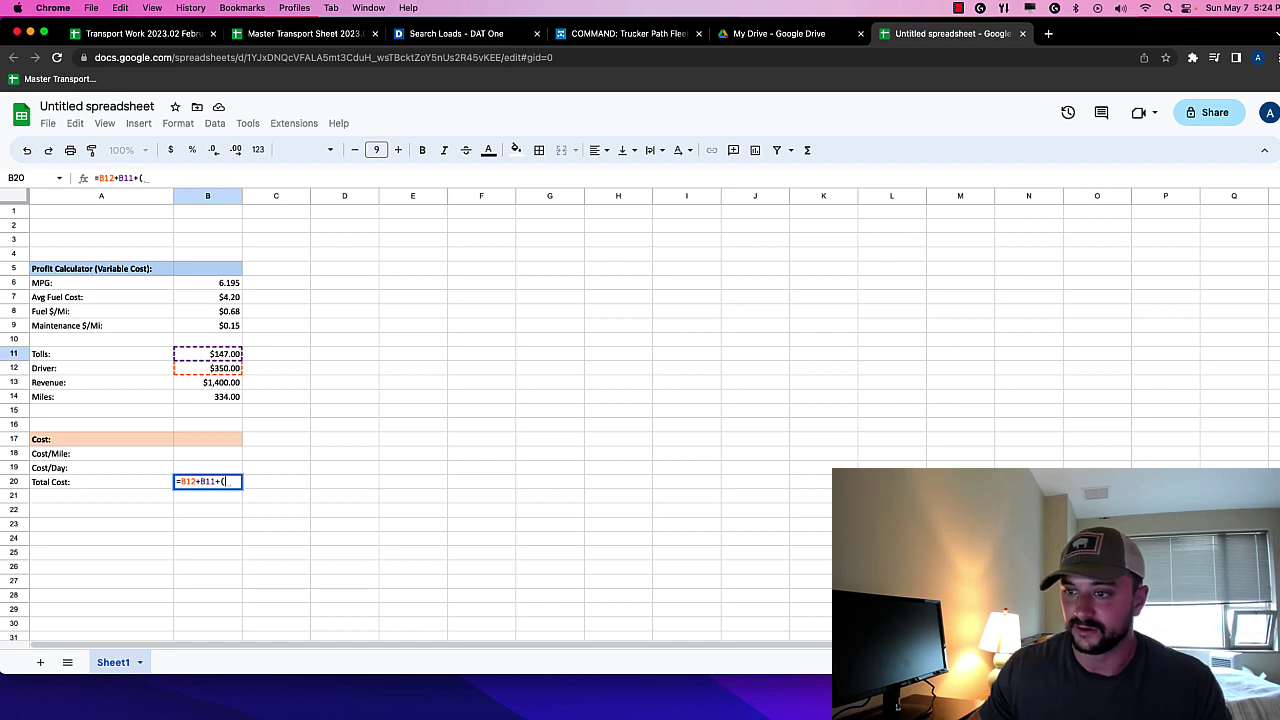
click(184, 399)
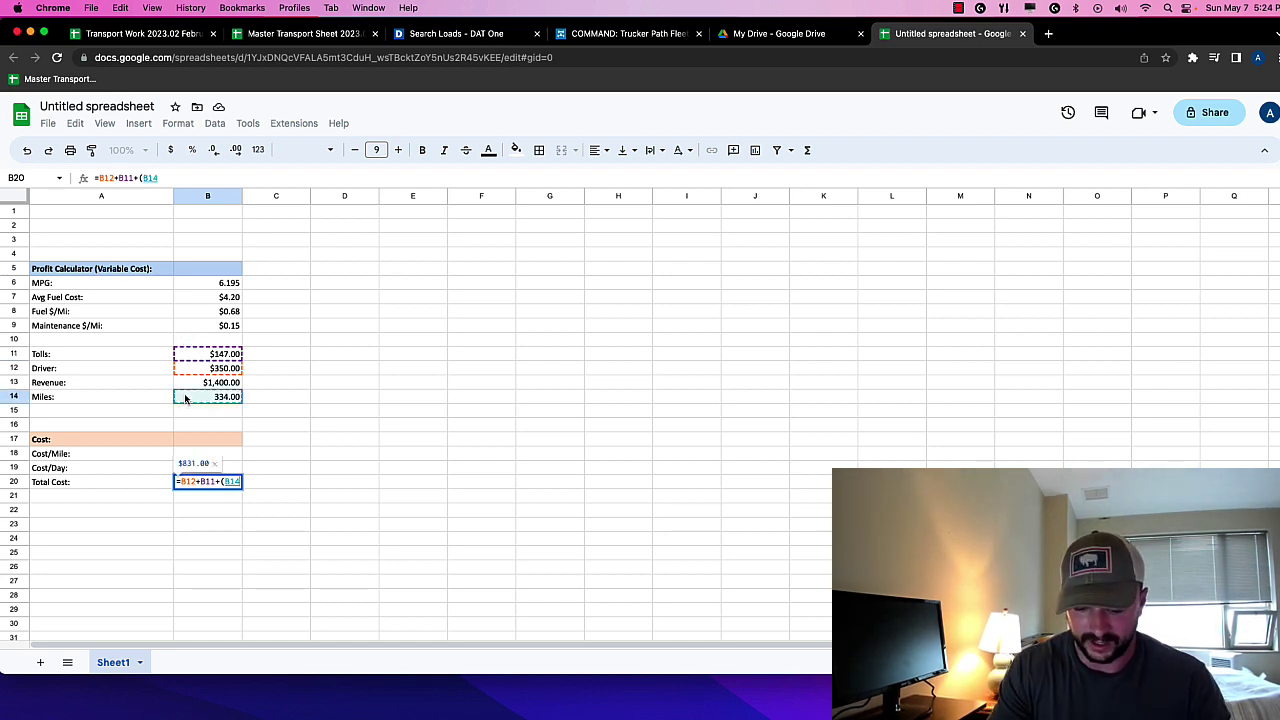
text(()
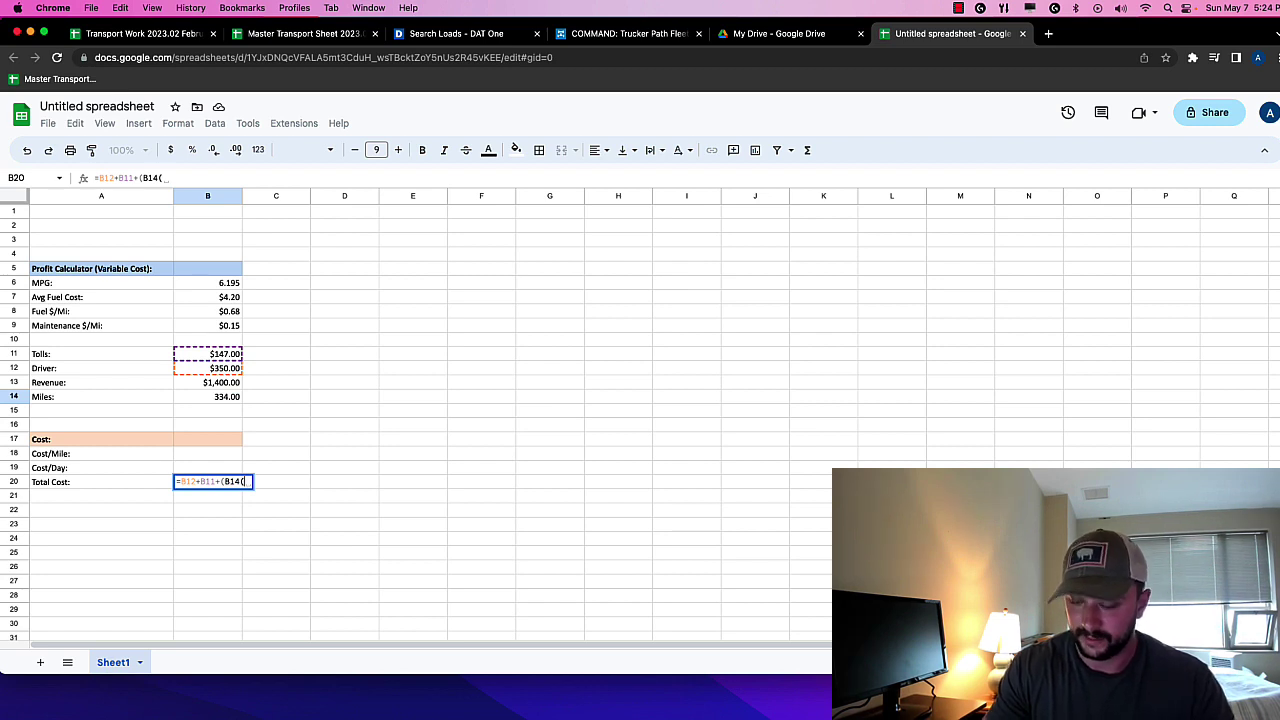
key(BackSpace)
text(*()
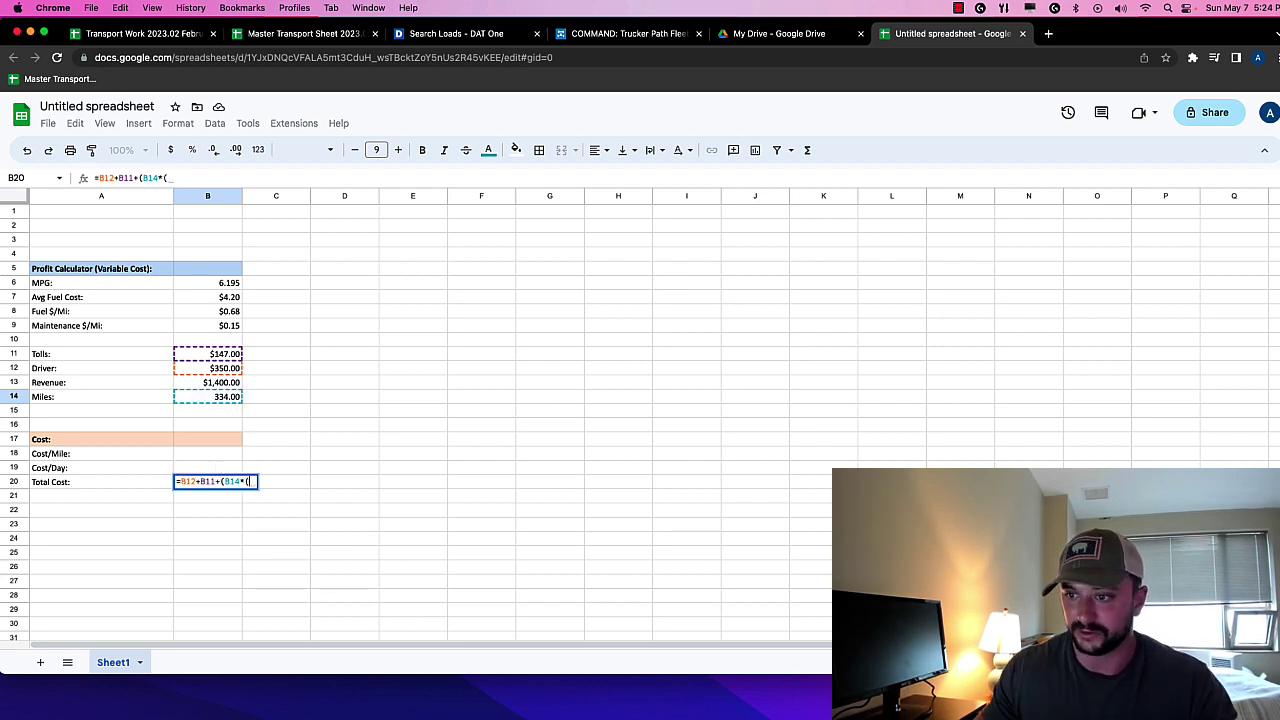
click(185, 329)
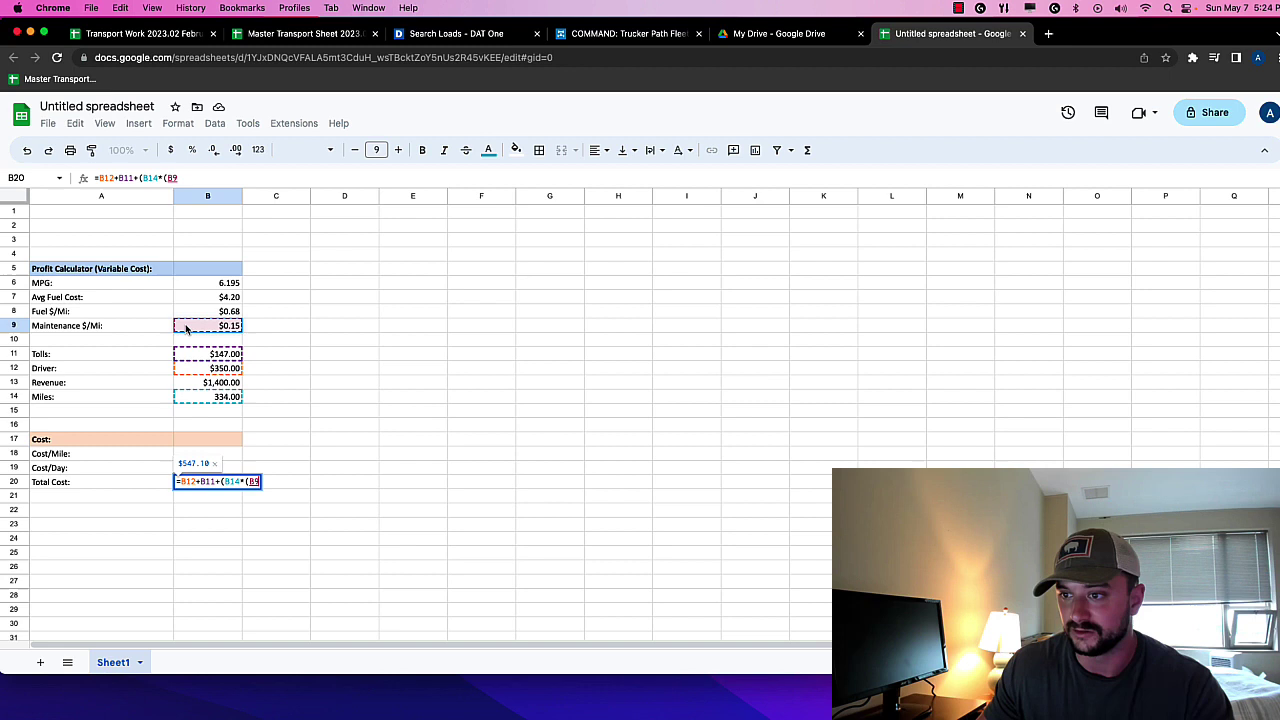
text(+)
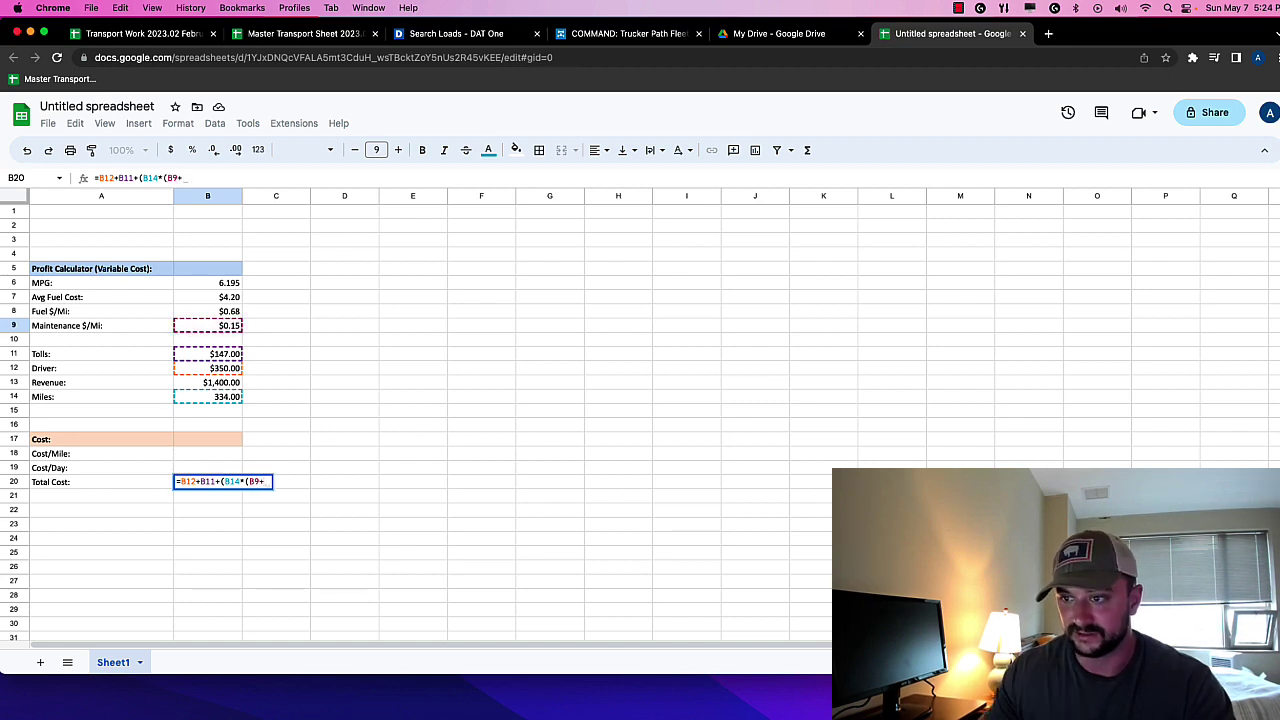
click(206, 312)
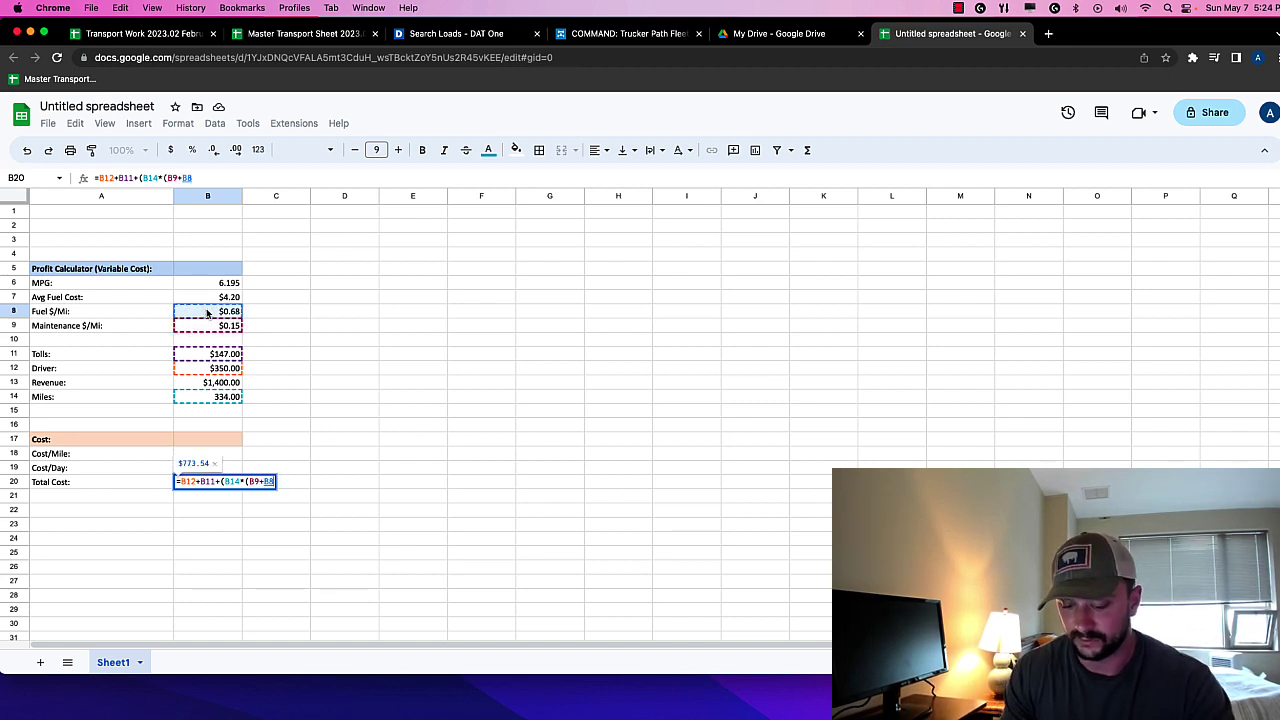
text())
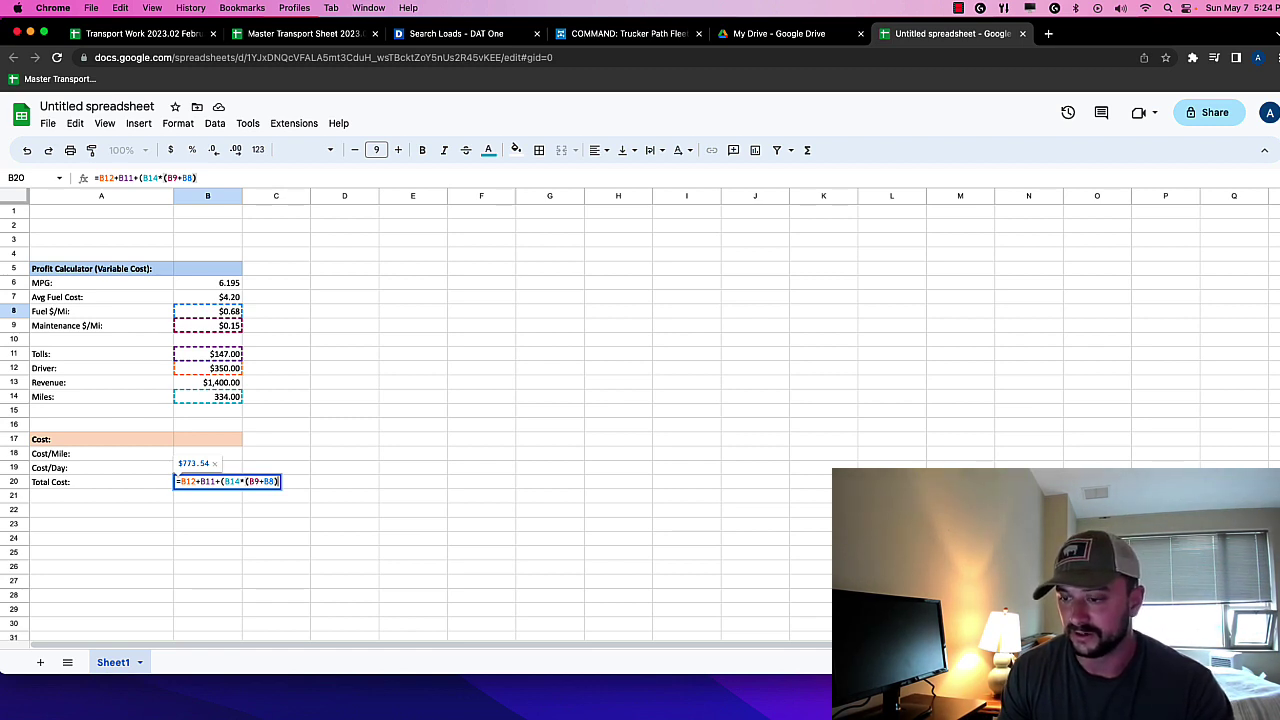
text())
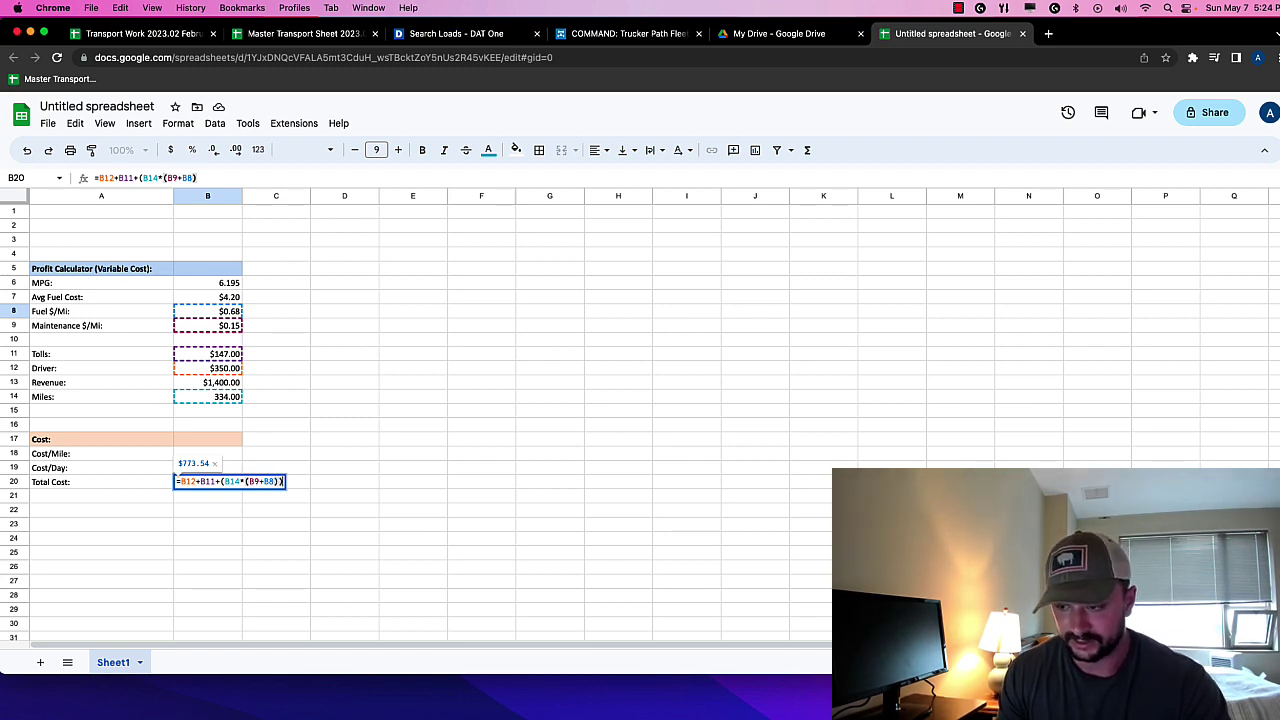
key(Return)
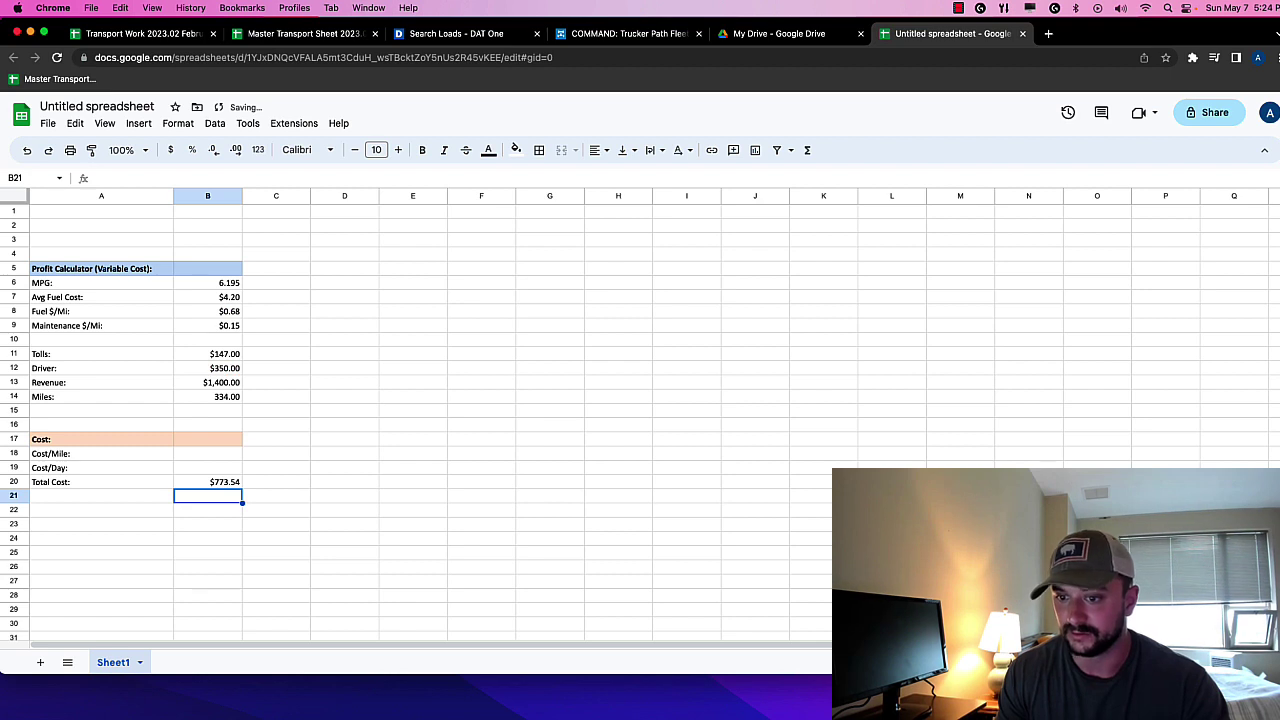
click(193, 486)
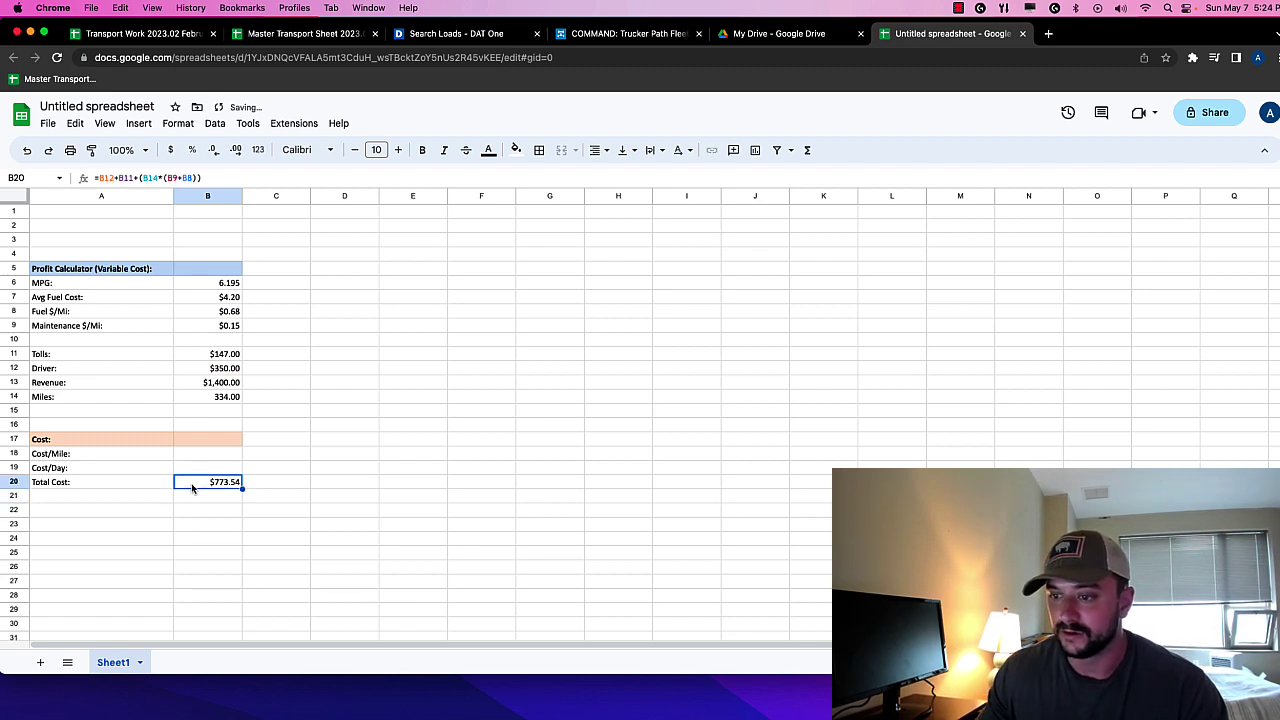
click(105, 177)
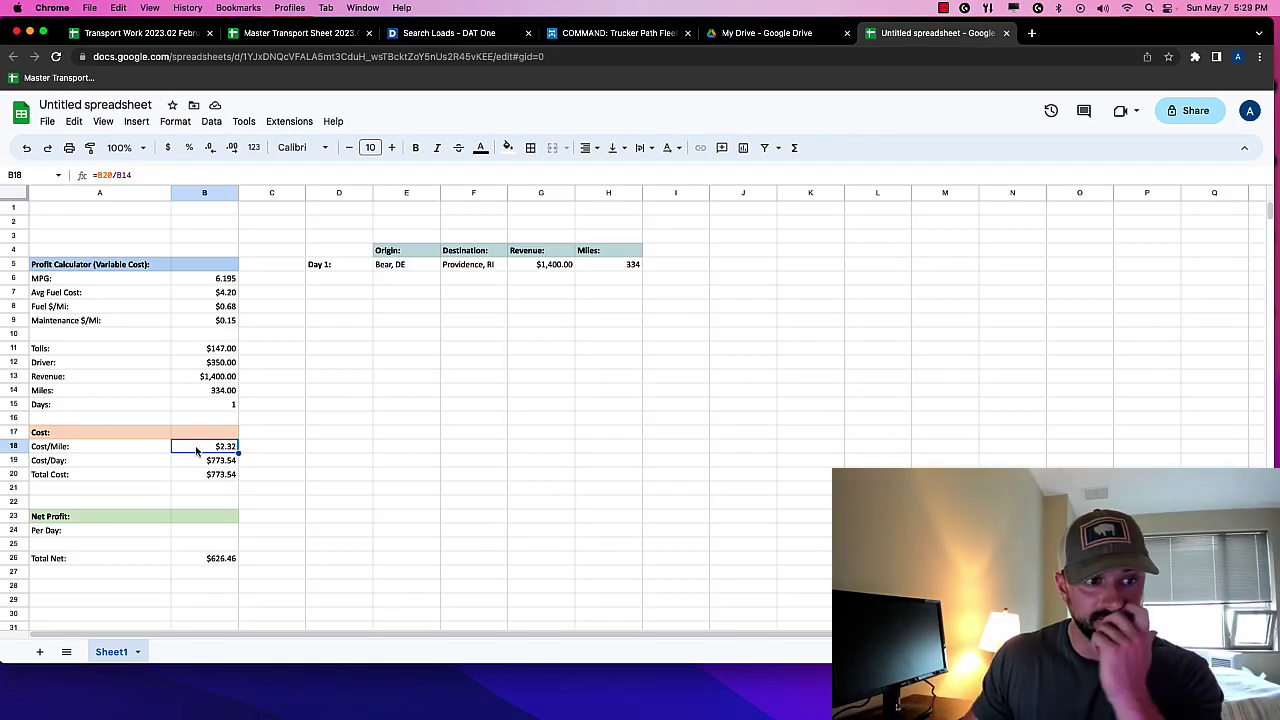
click(197, 460)
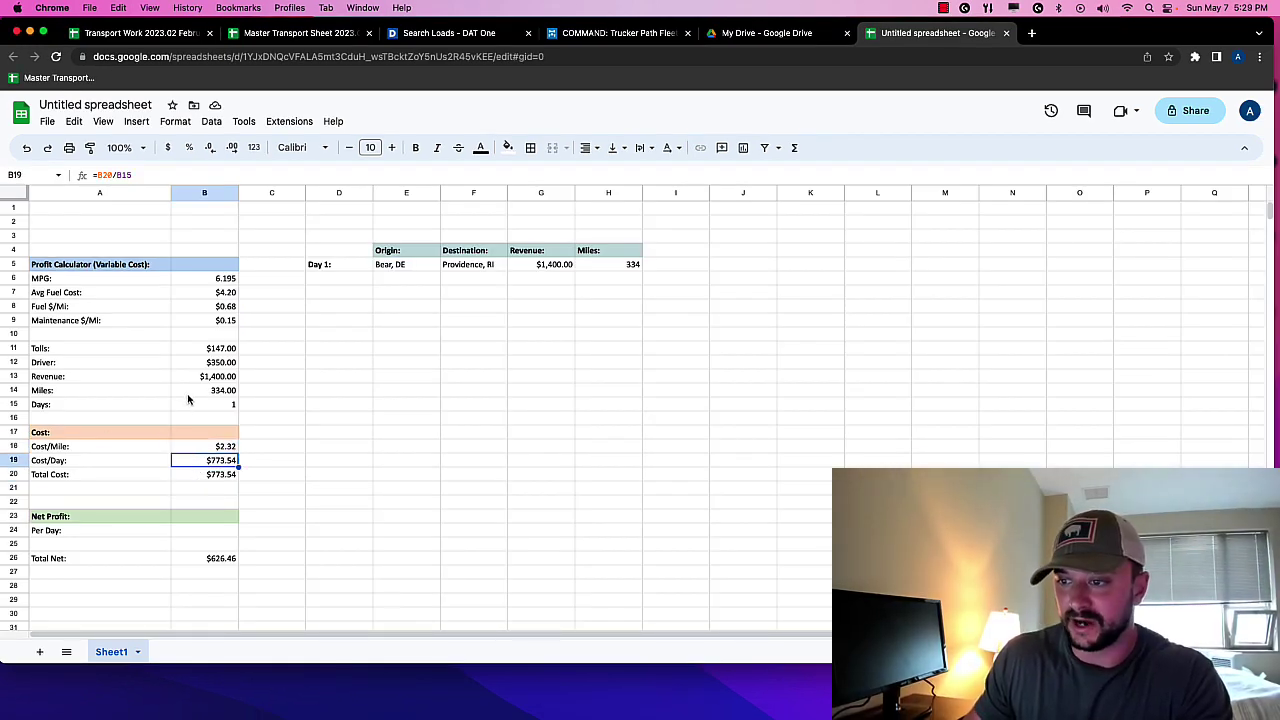
click(190, 393)
click(192, 450)
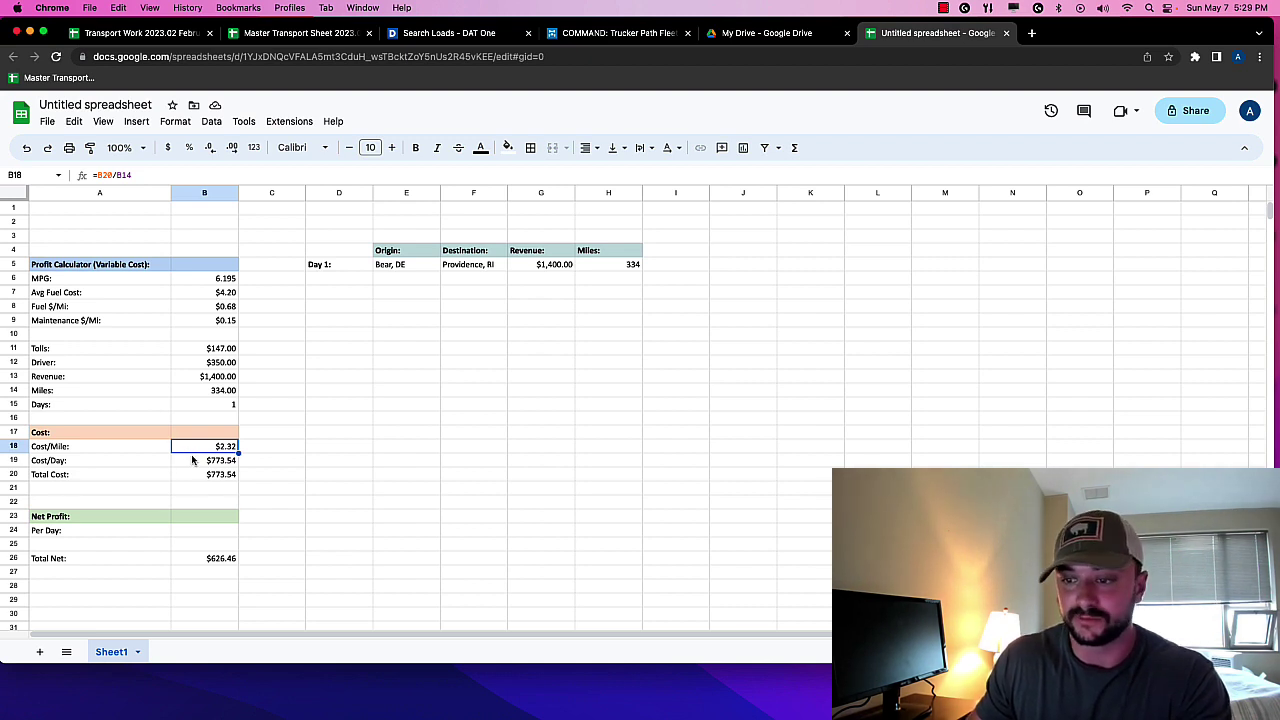
click(192, 461)
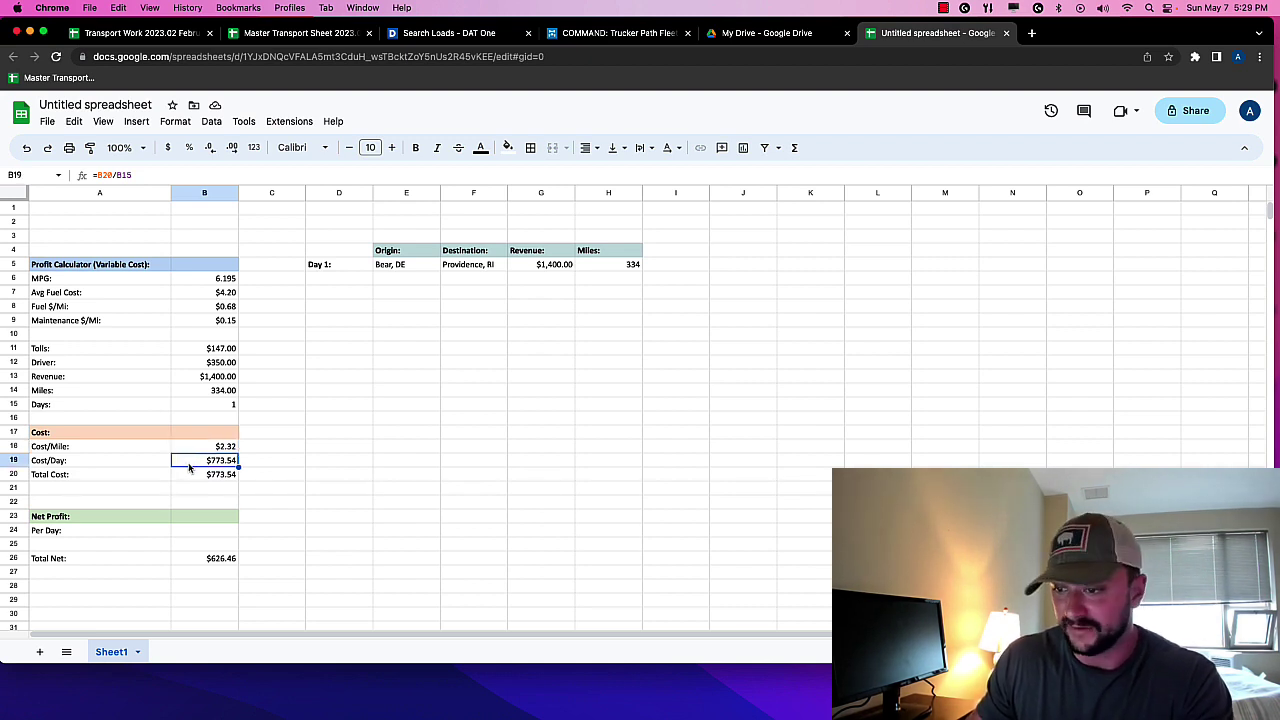
click(215, 405)
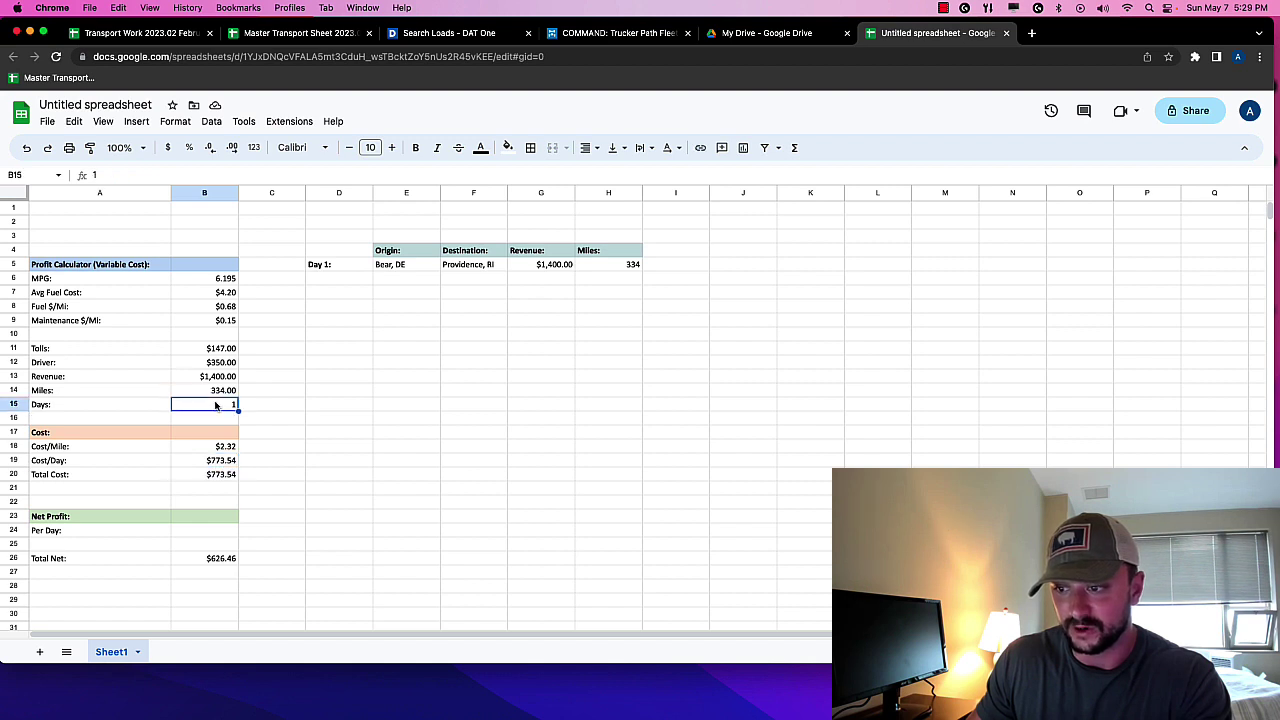
click(200, 447)
click(198, 461)
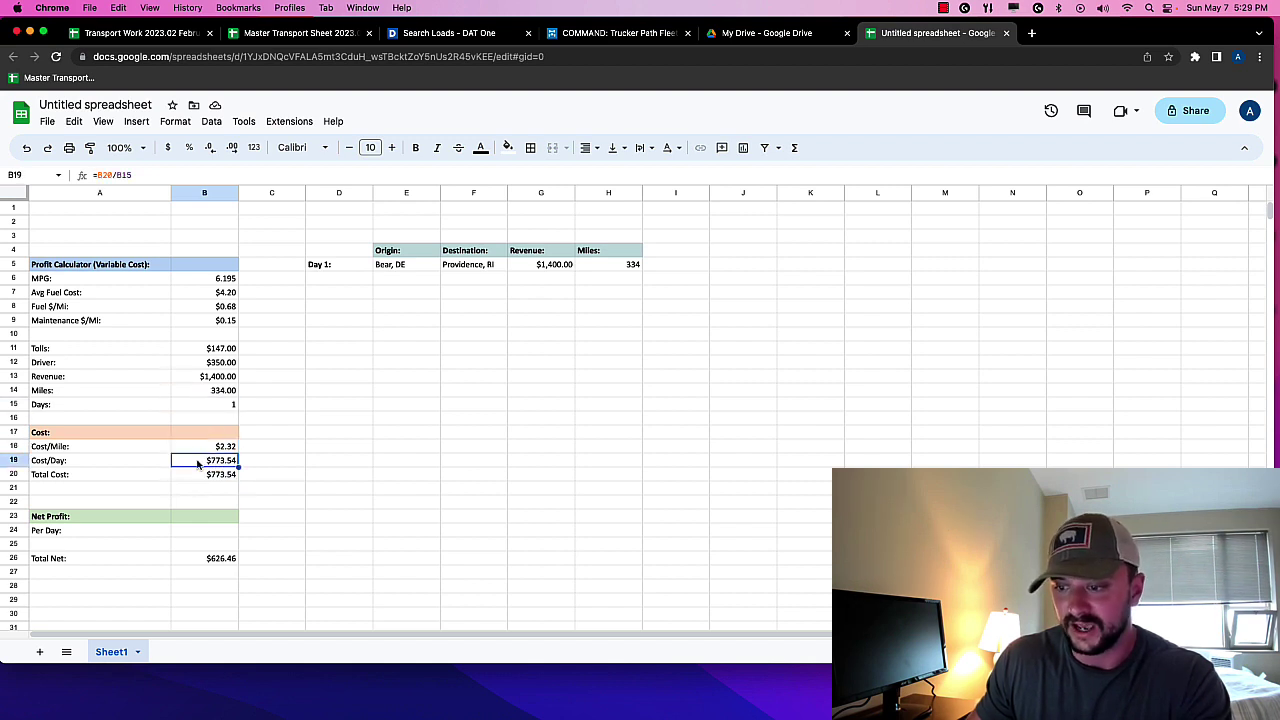
click(189, 380)
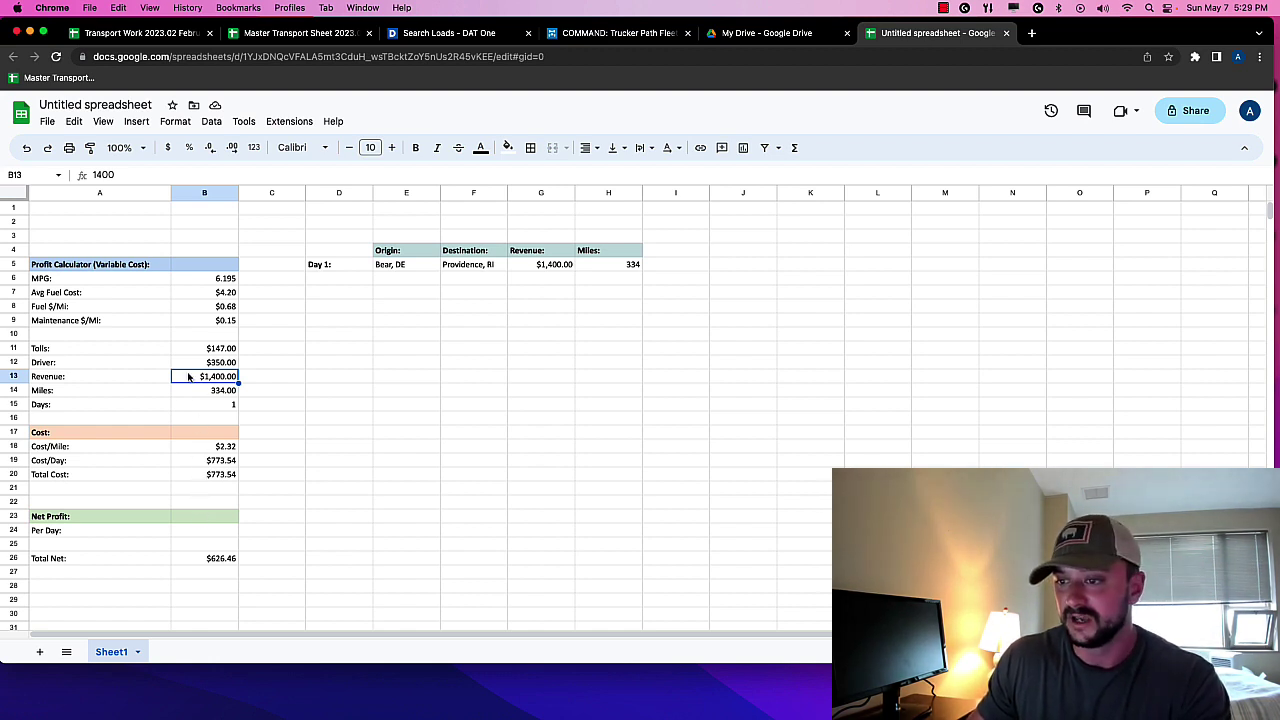
click(192, 563)
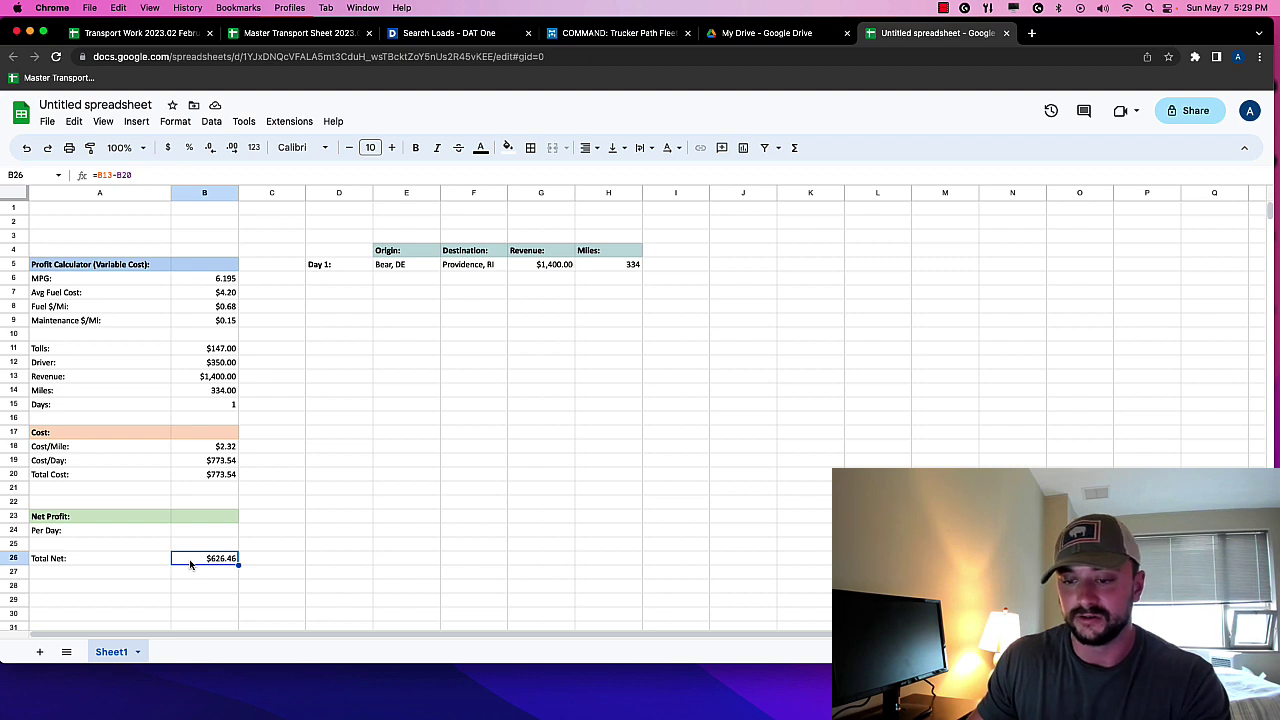
click(195, 460)
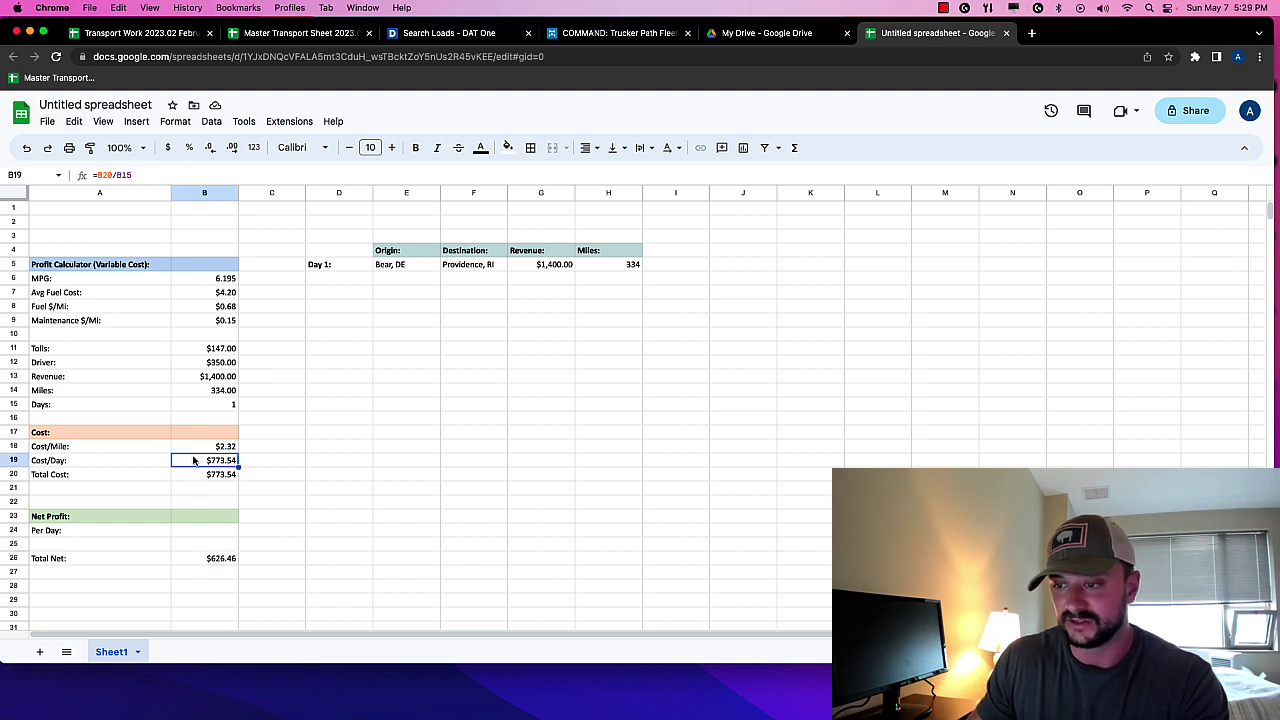
click(200, 560)
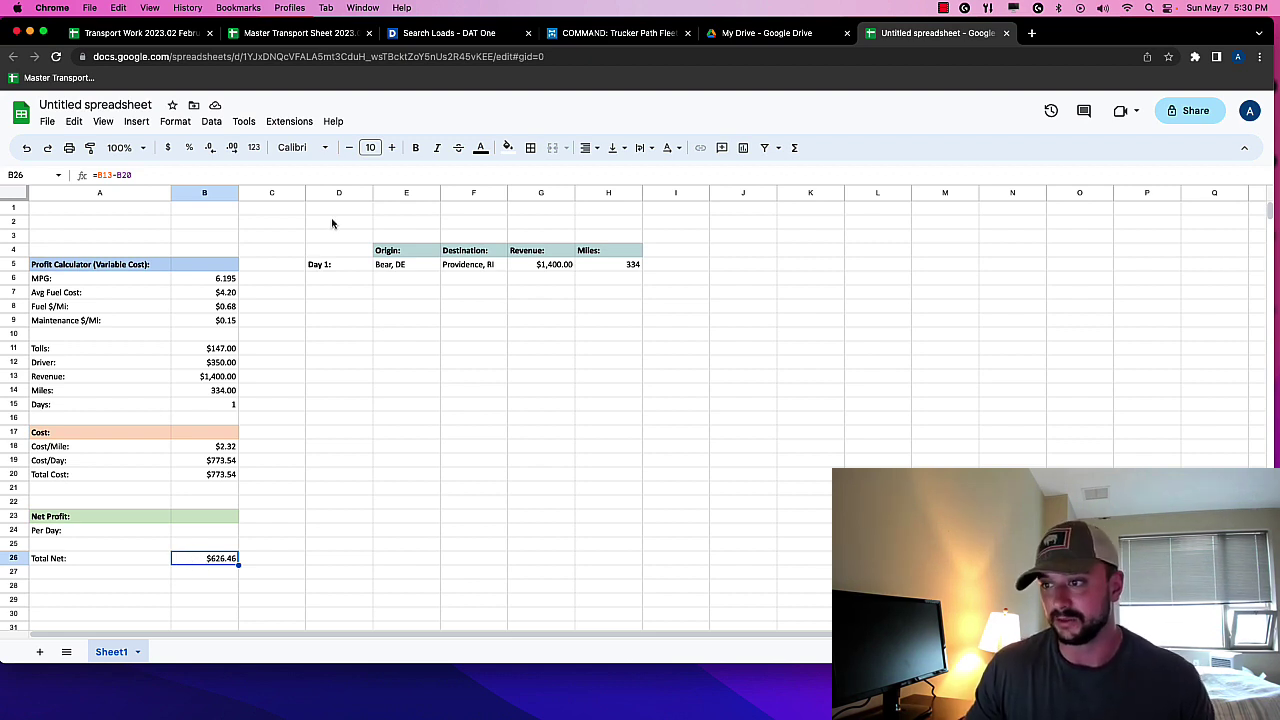
click(335, 264)
click(363, 255)
drag(363, 255, 629, 266)
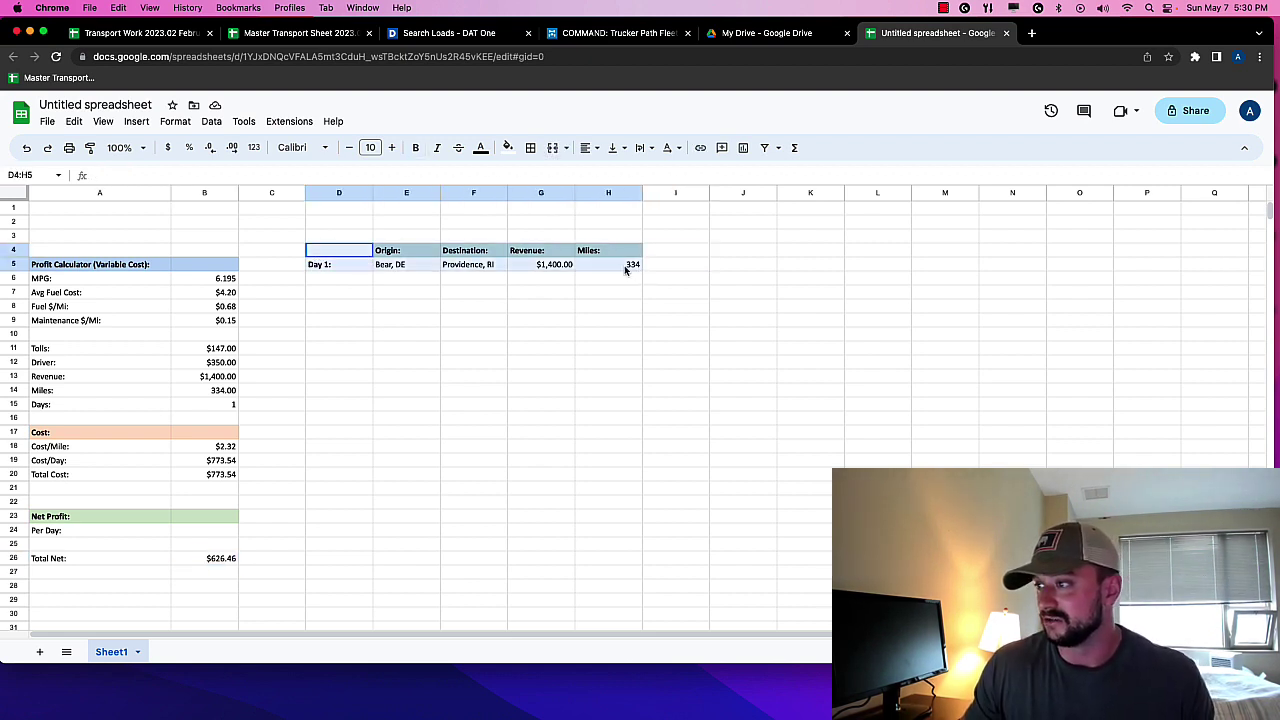
click(587, 280)
click(329, 285)
double_click(329, 285)
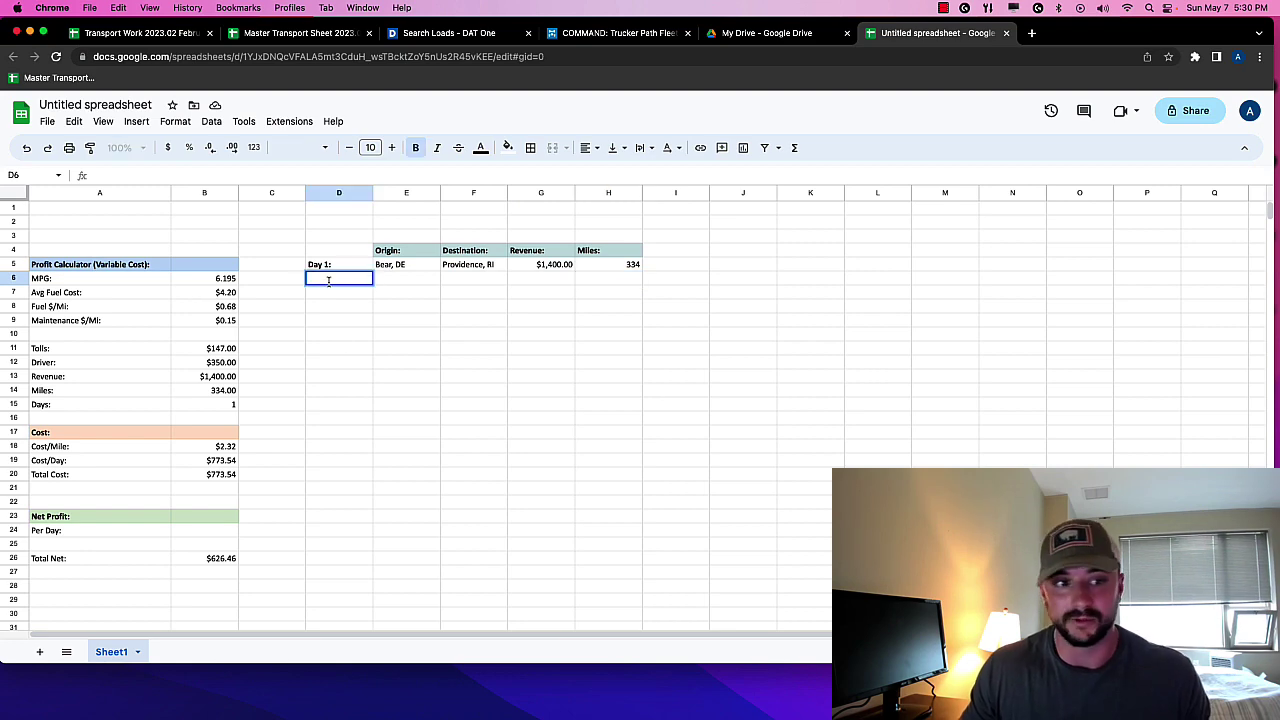
Change the DAT One search origin to Providence, RI
click(440, 33)
click(239, 155)
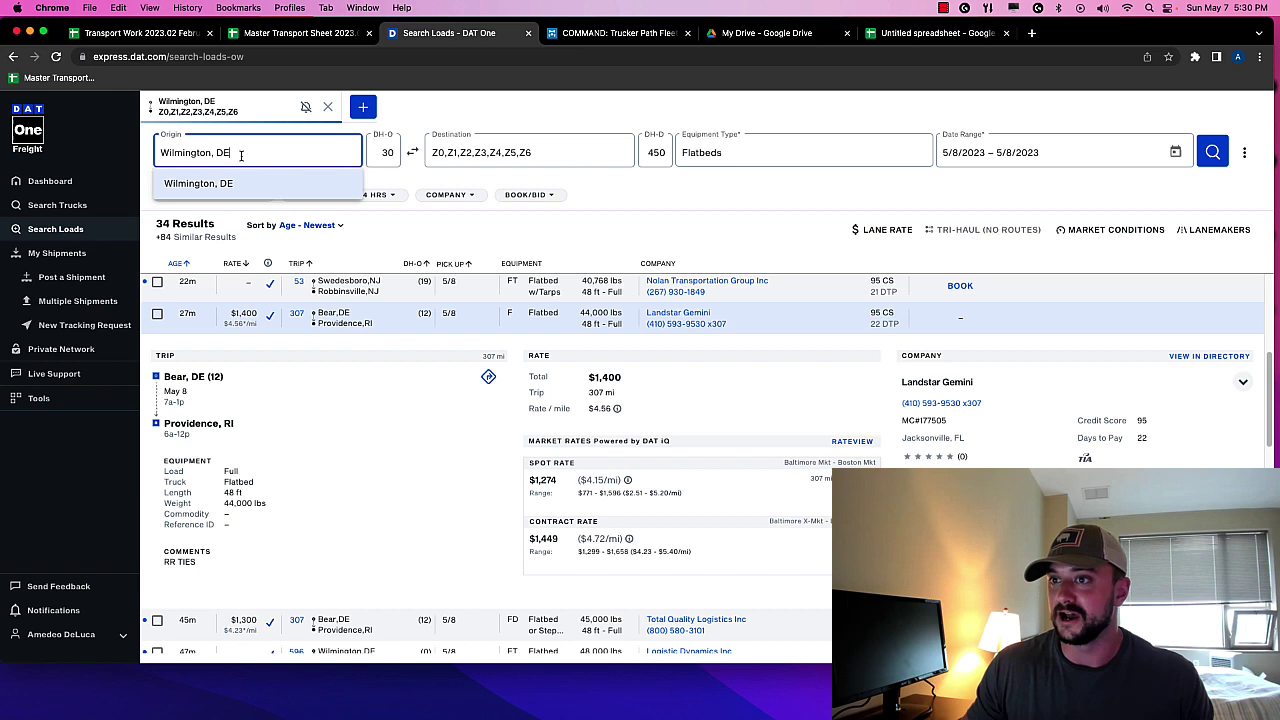
triple_click(239, 153)
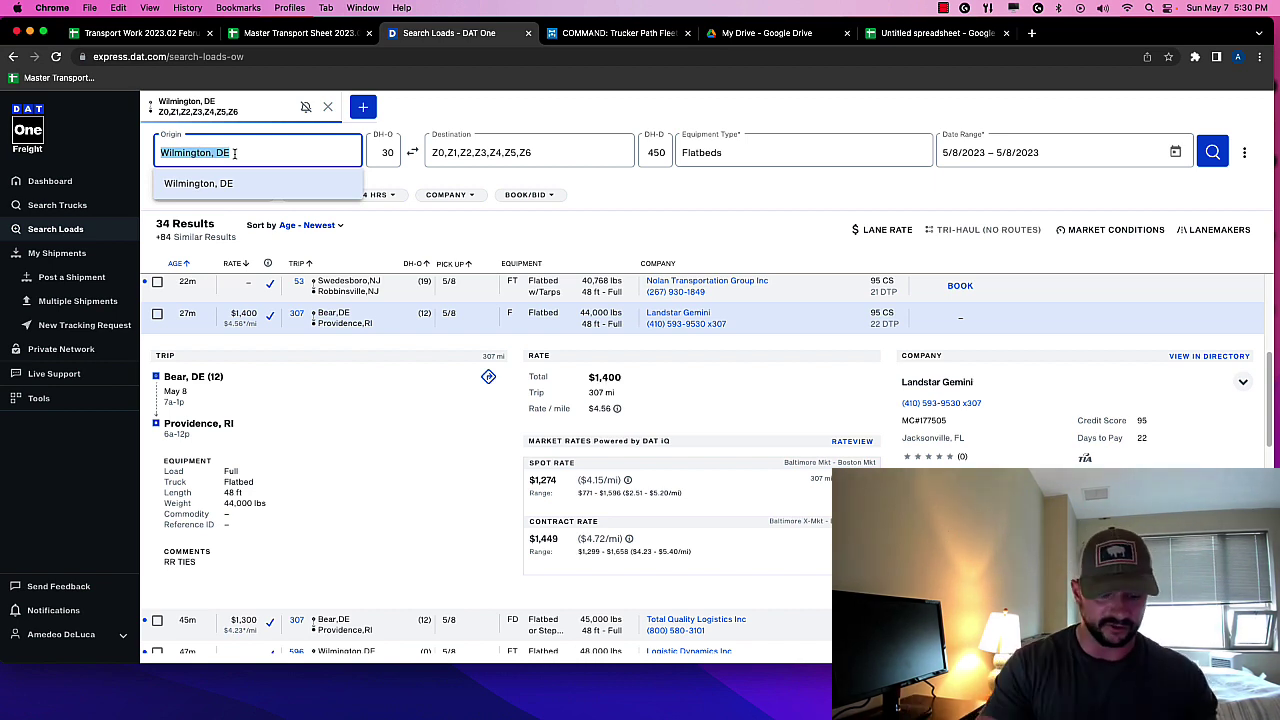
text(prov)
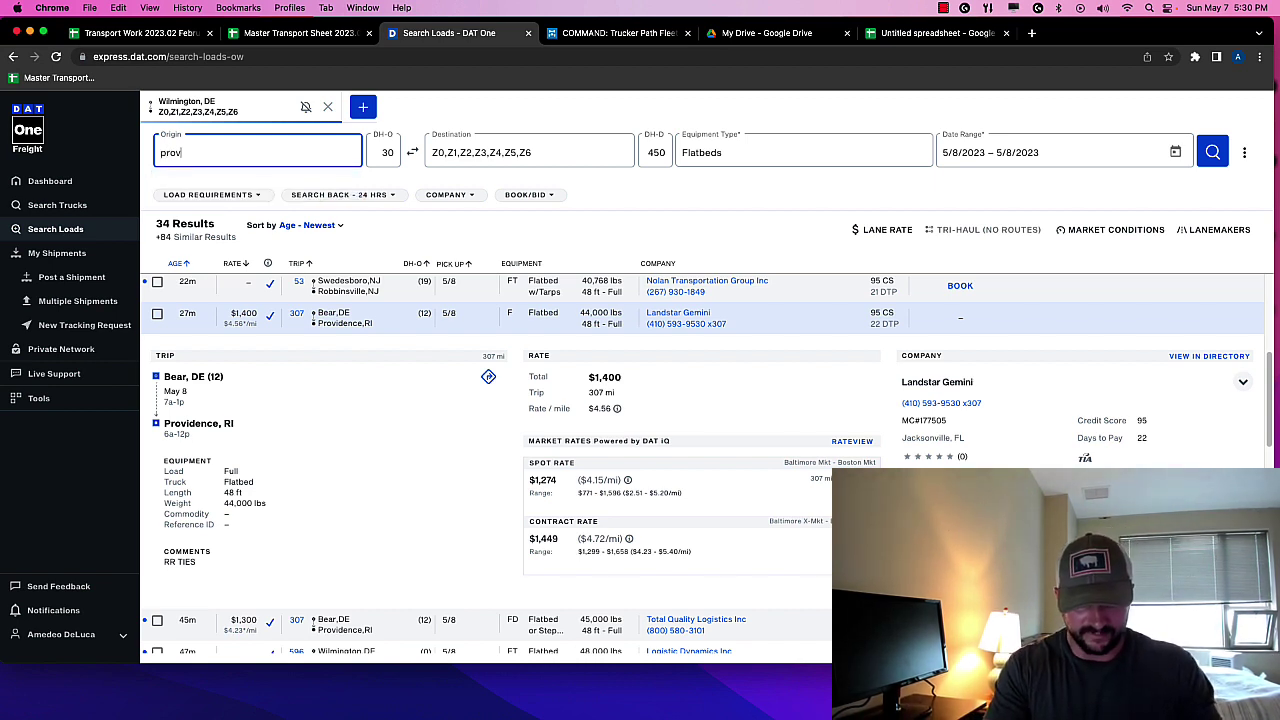
text(iden)
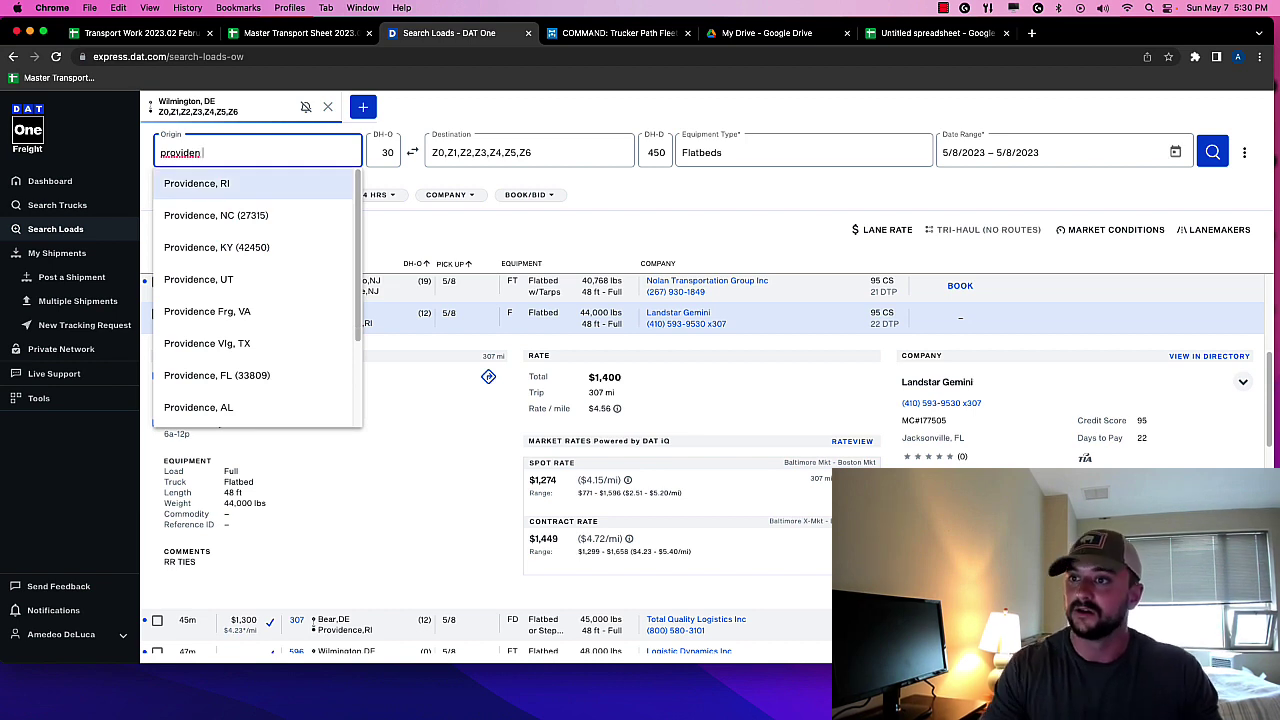
click(226, 180)
click(446, 153)
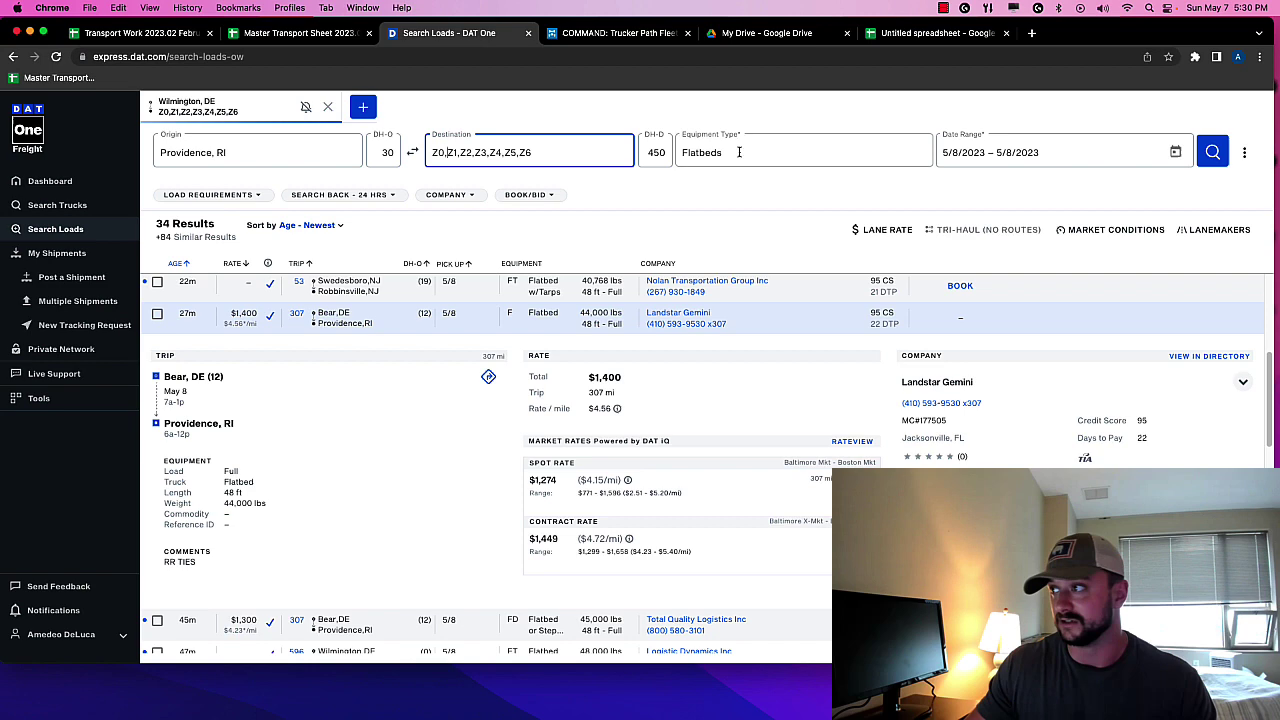
Set the date range to 5/9/2023 and run the search, returning one load
click(1178, 152)
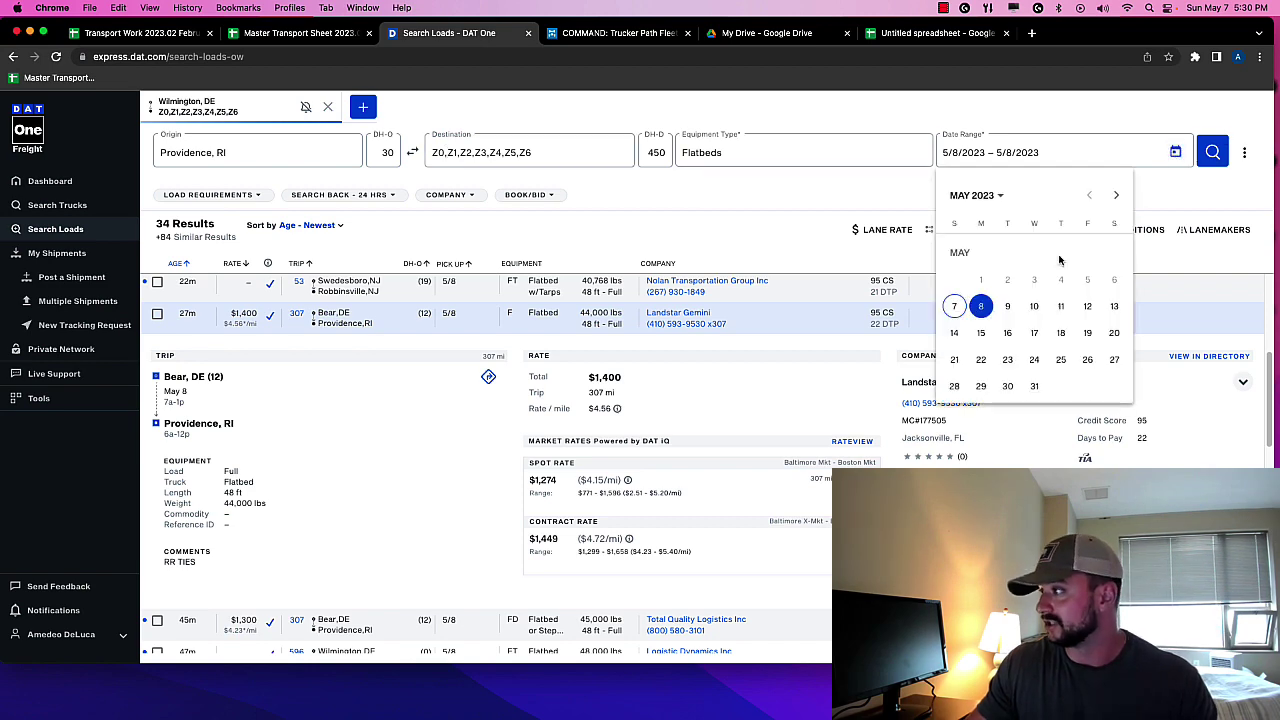
click(1007, 306)
click(1155, 204)
click(1212, 152)
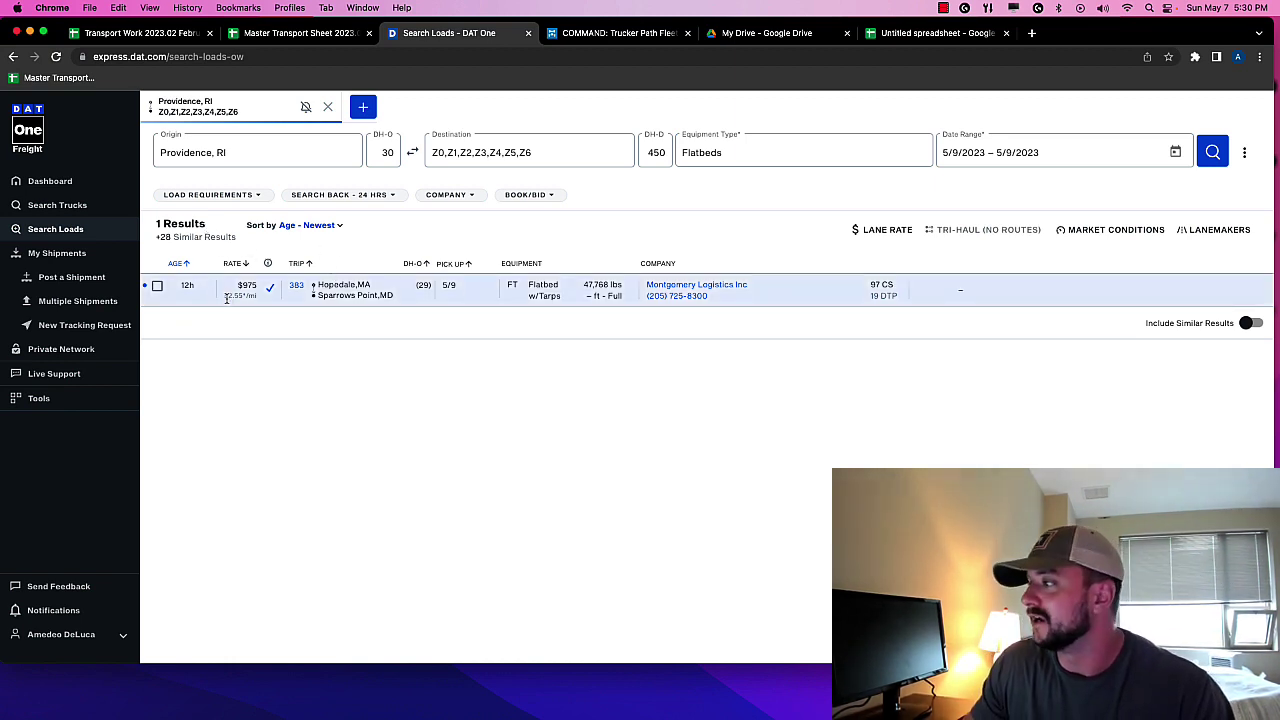
Widen origin deadhead to 75 miles, rerun the search, and view the Hopedale and Ashland load details
double_click(379, 150)
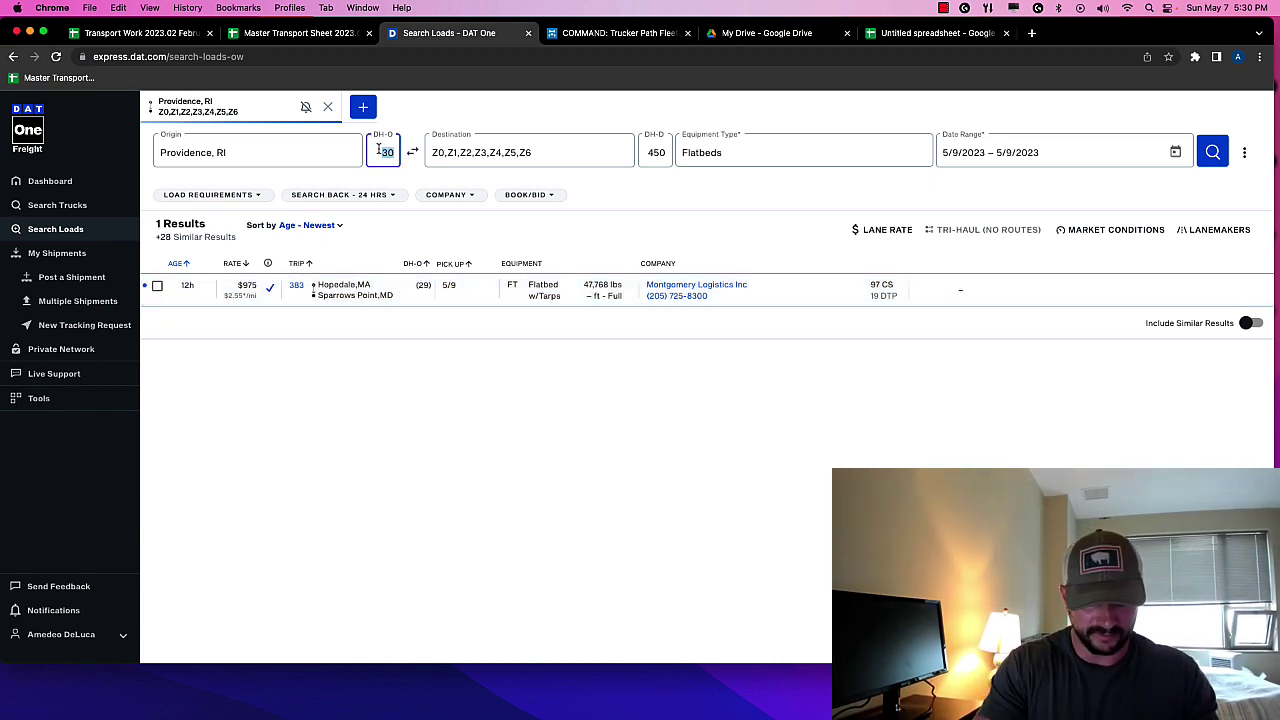
text(75)
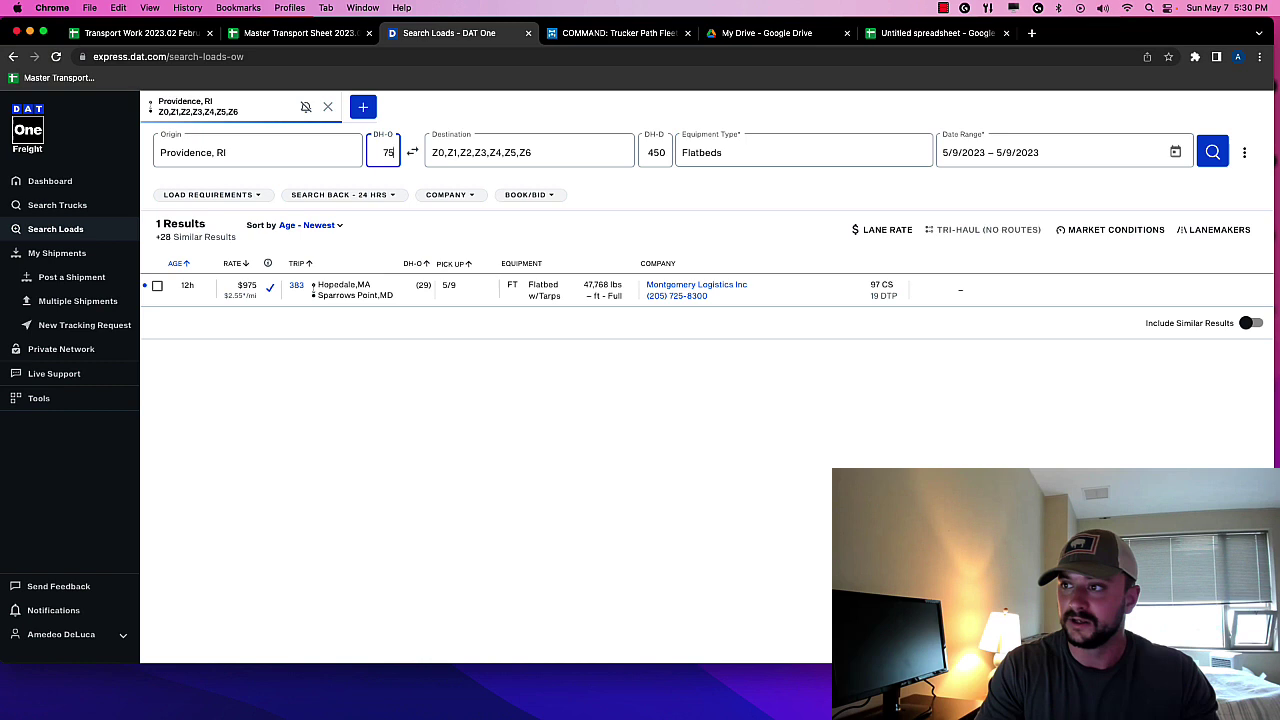
click(1213, 150)
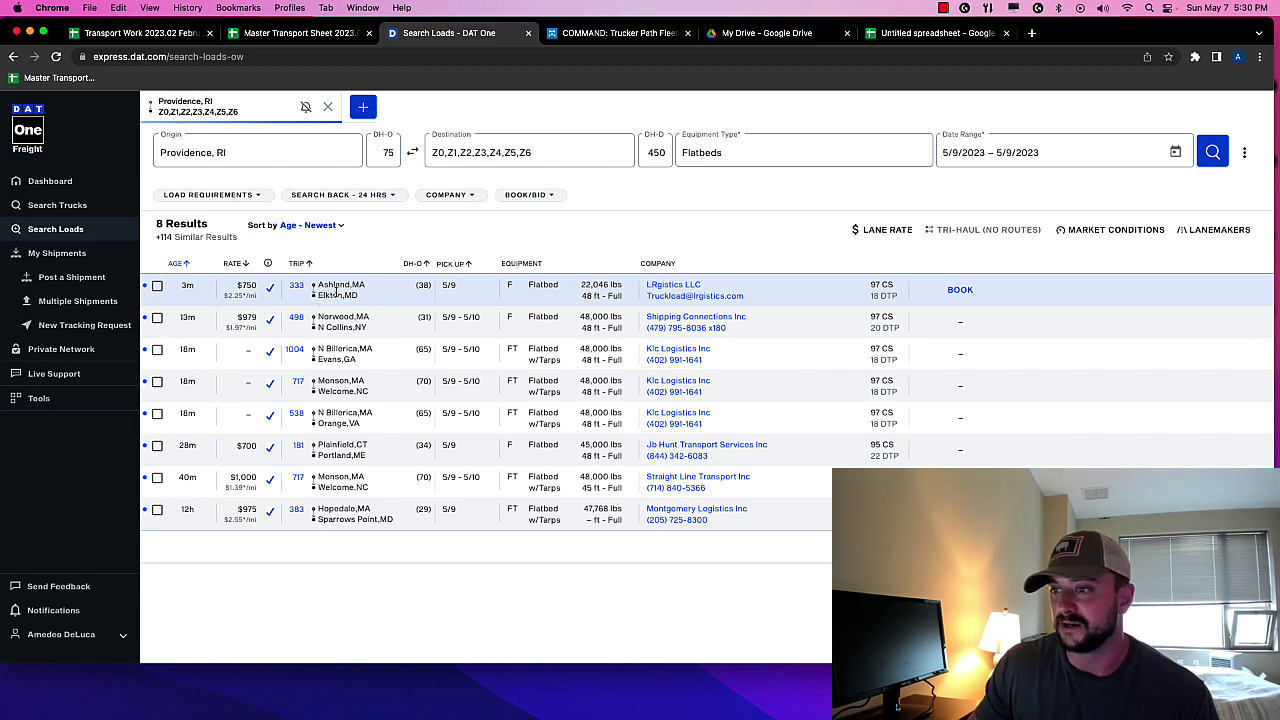
click(349, 515)
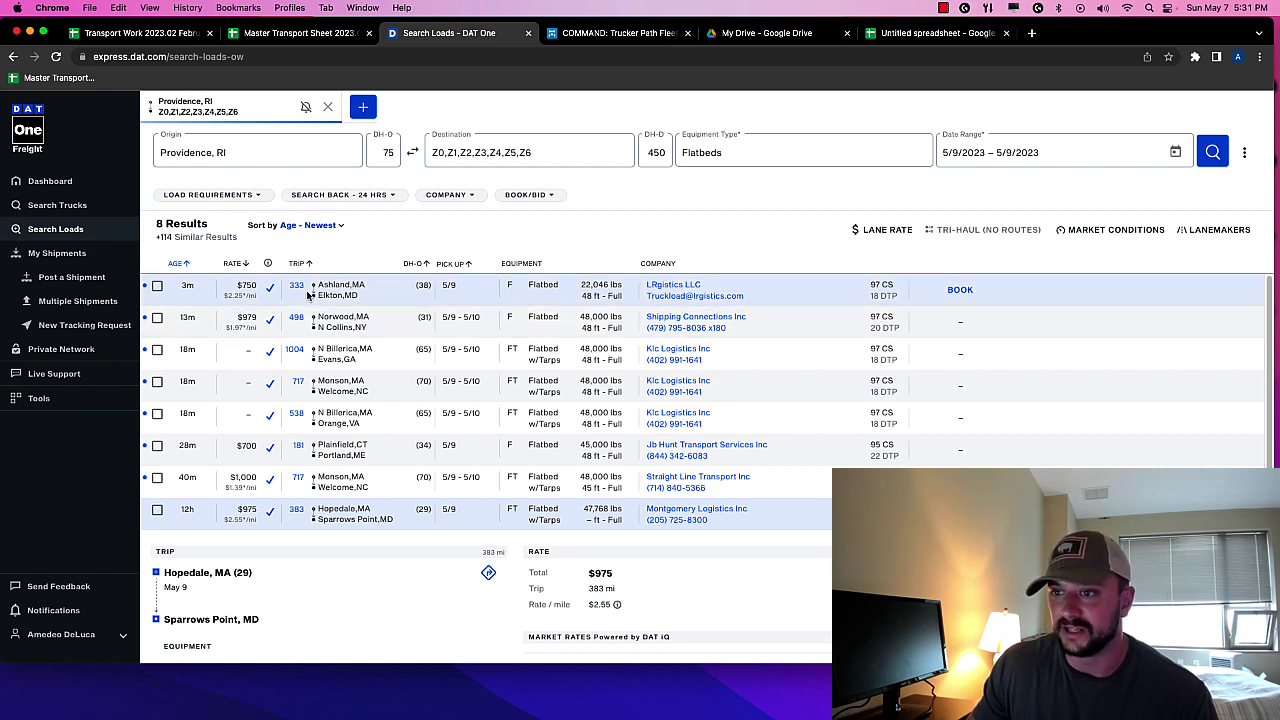
click(228, 291)
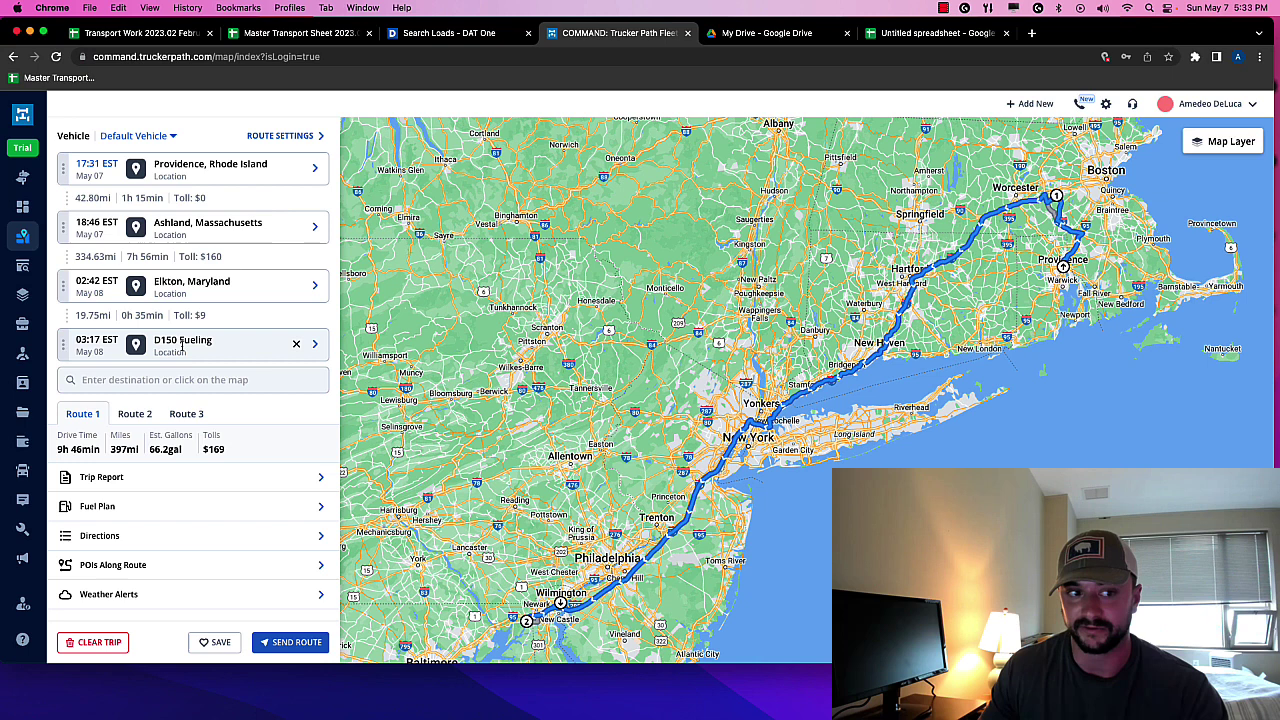
Check Route 1's 397 miles and $169 tolls, then go back to the spreadsheet
drag(111, 449, 170, 452)
click(225, 452)
click(193, 455)
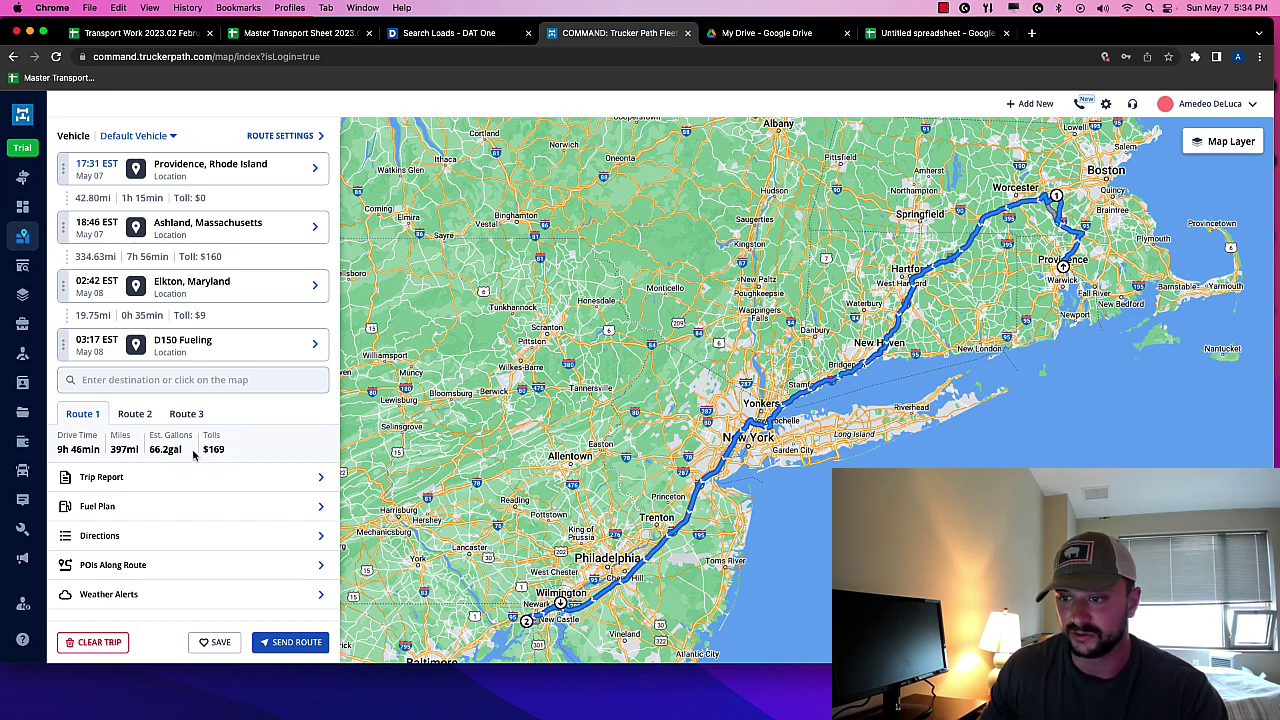
click(420, 33)
click(927, 33)
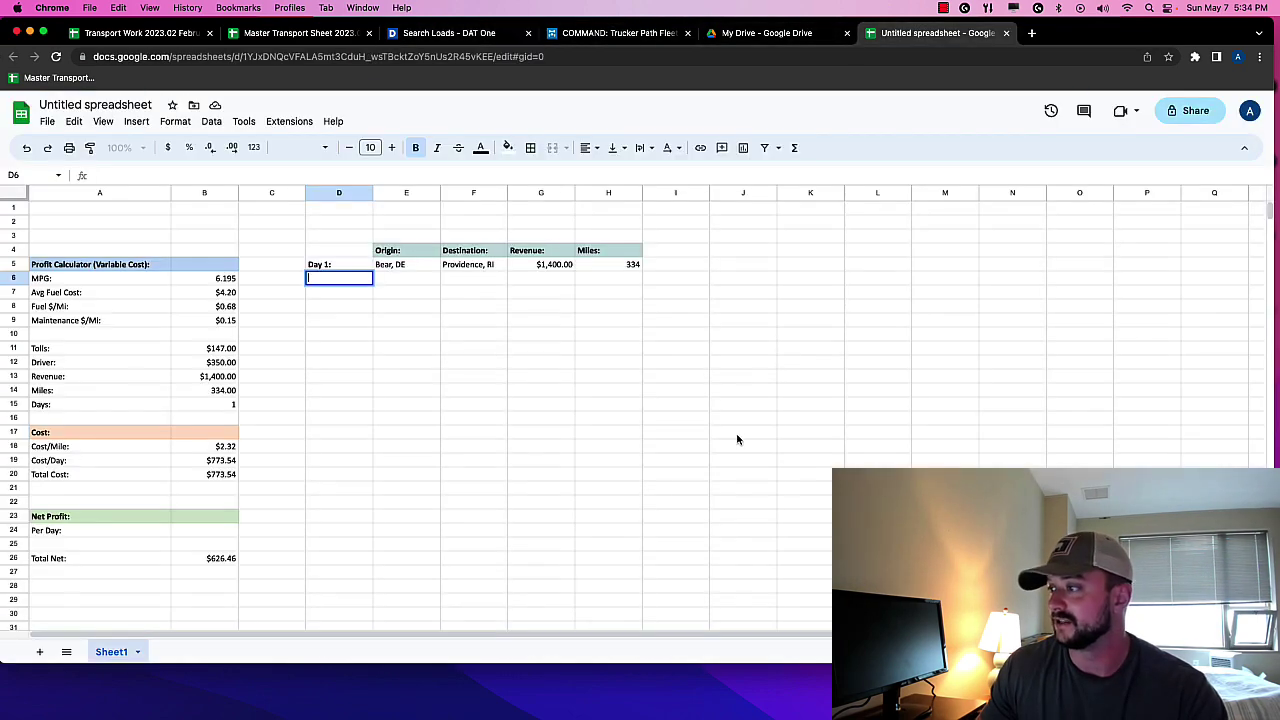
Enter 397 miles in H6 for the Day 2 trip
double_click(607, 277)
text(3)
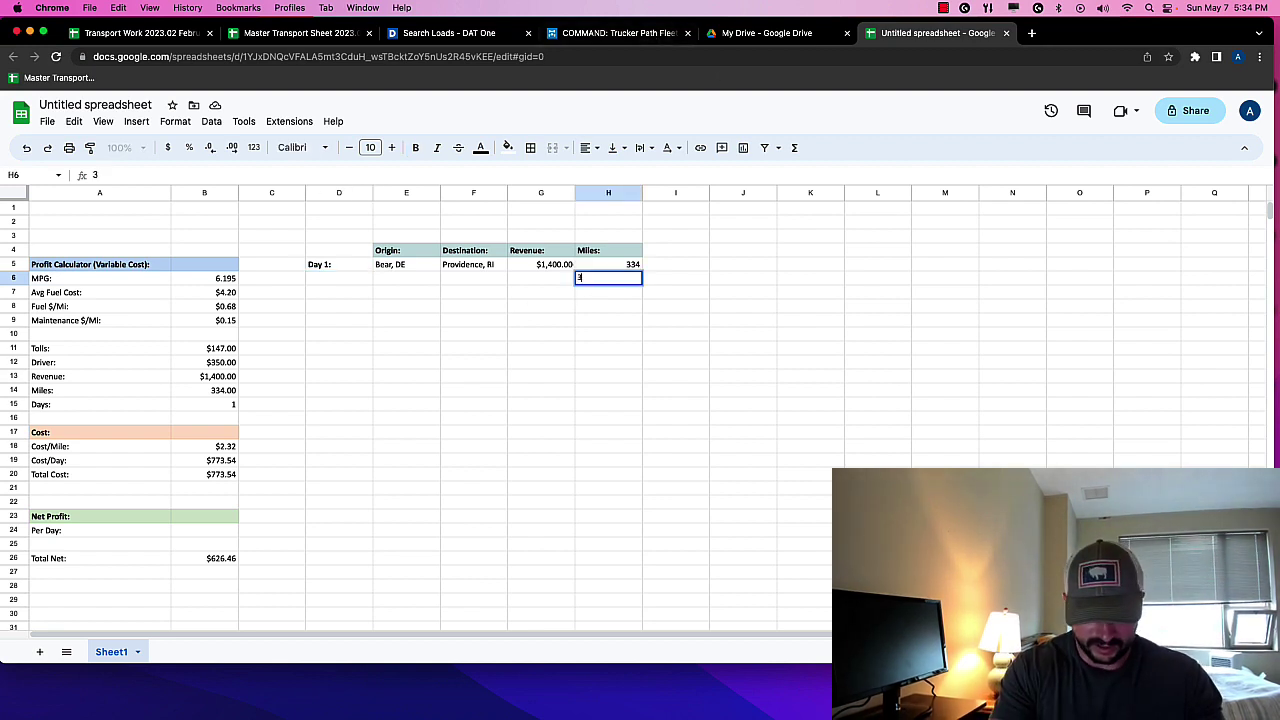
text(97)
key(Return)
key(Left)
key(Up)
key(Left)
key(Right)
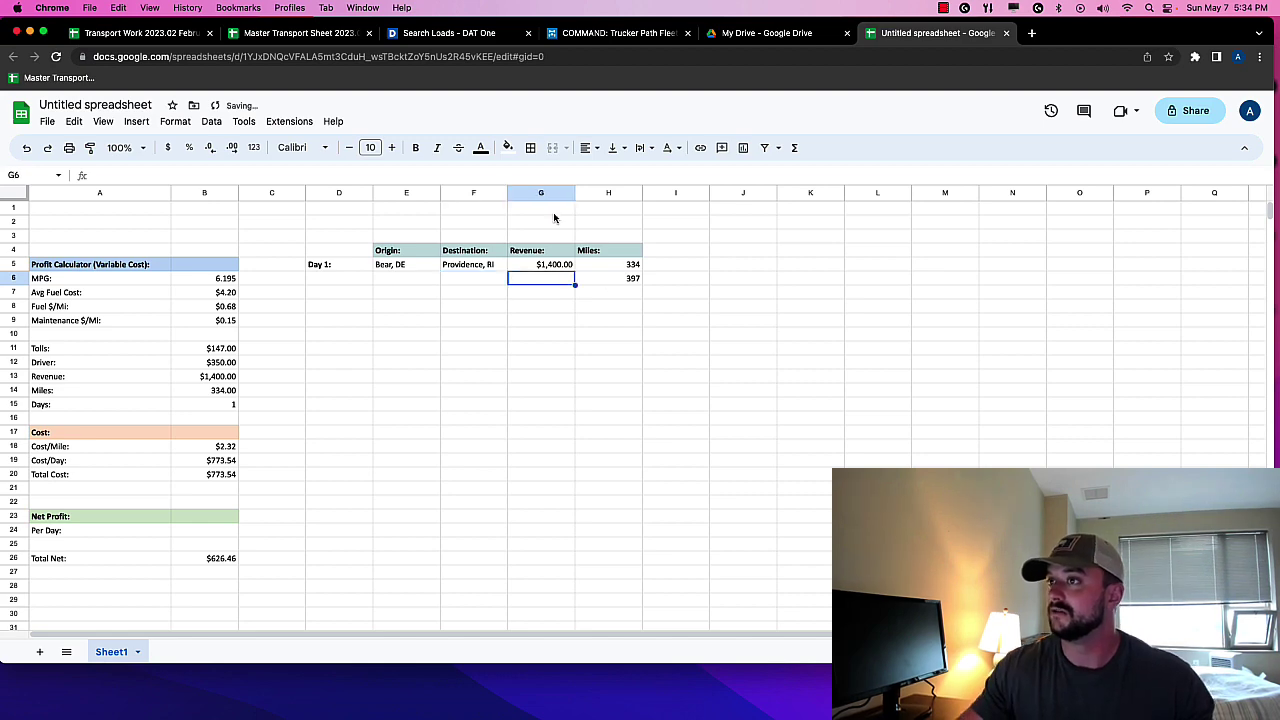
Verify the load rate in DAT One and enter $750.00 revenue for Day 2
click(486, 34)
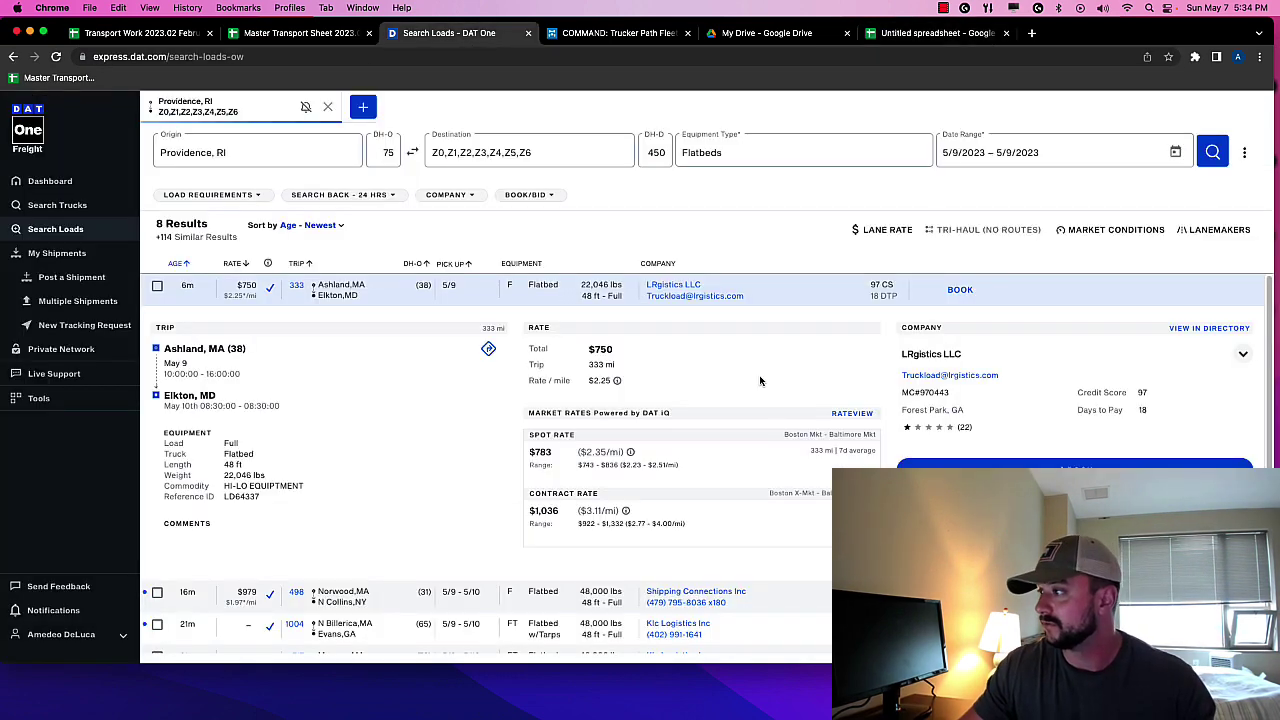
click(960, 33)
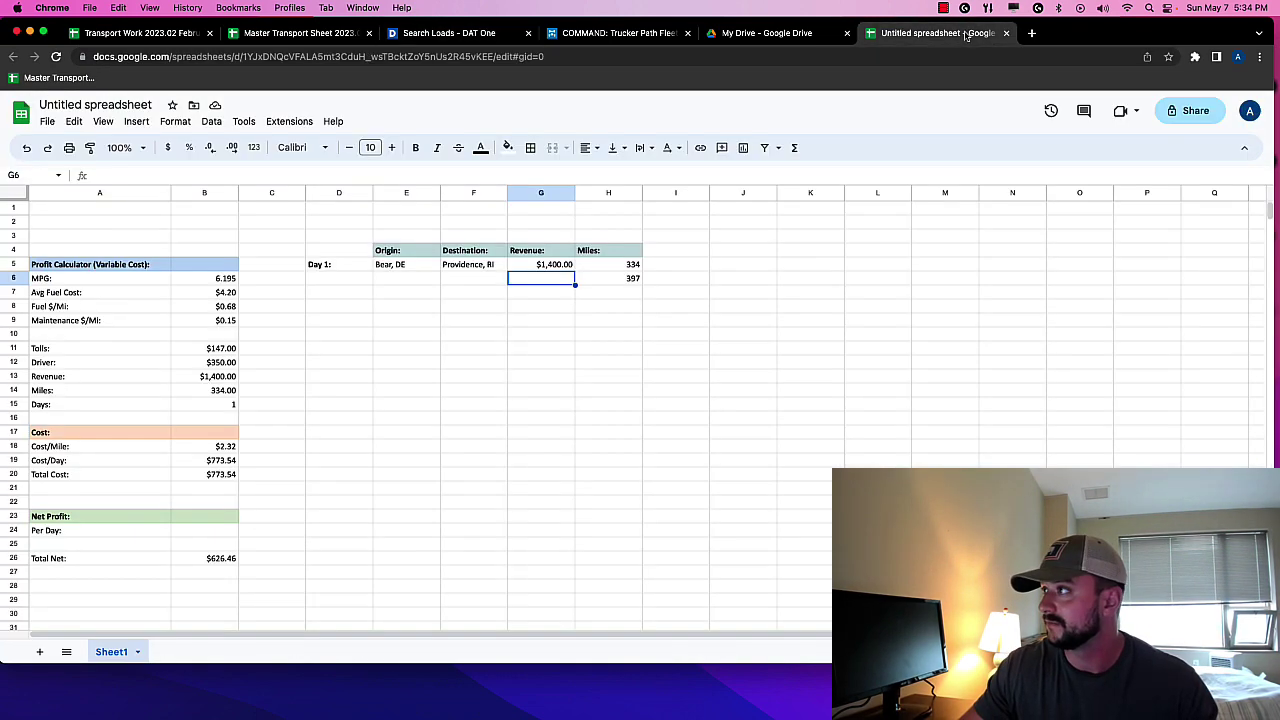
text(7)
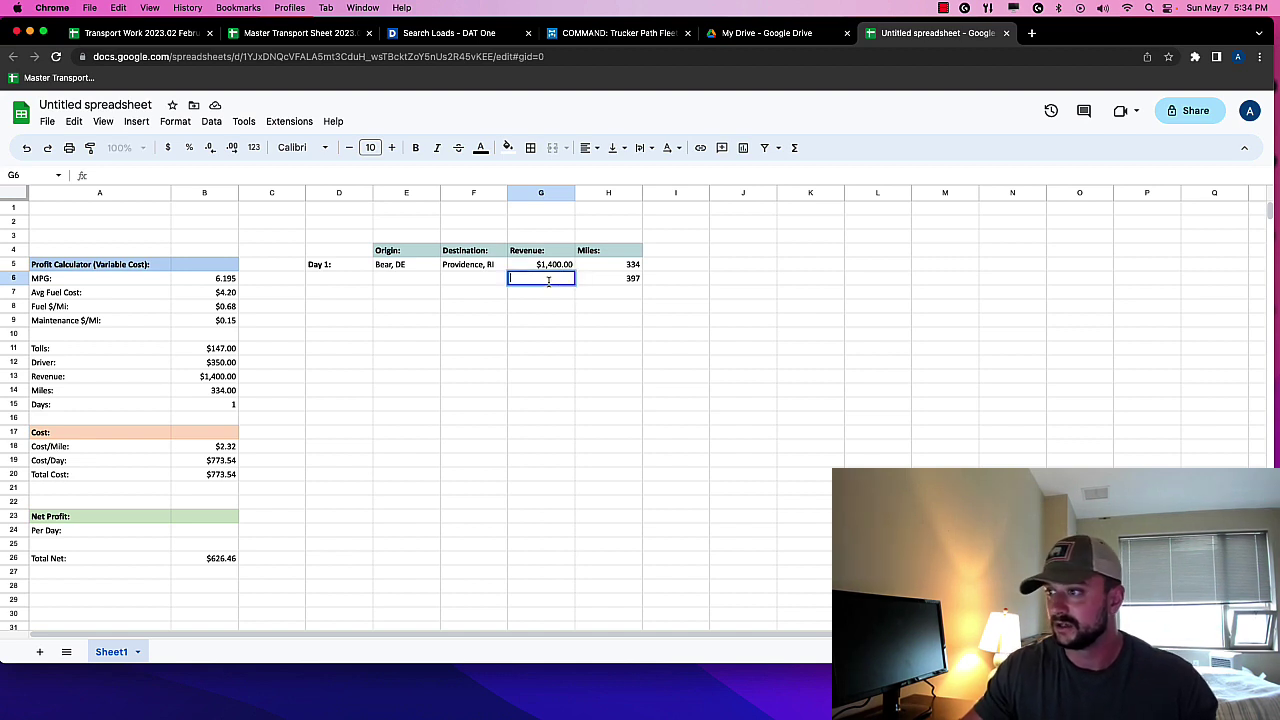
text(50)
key(Return)
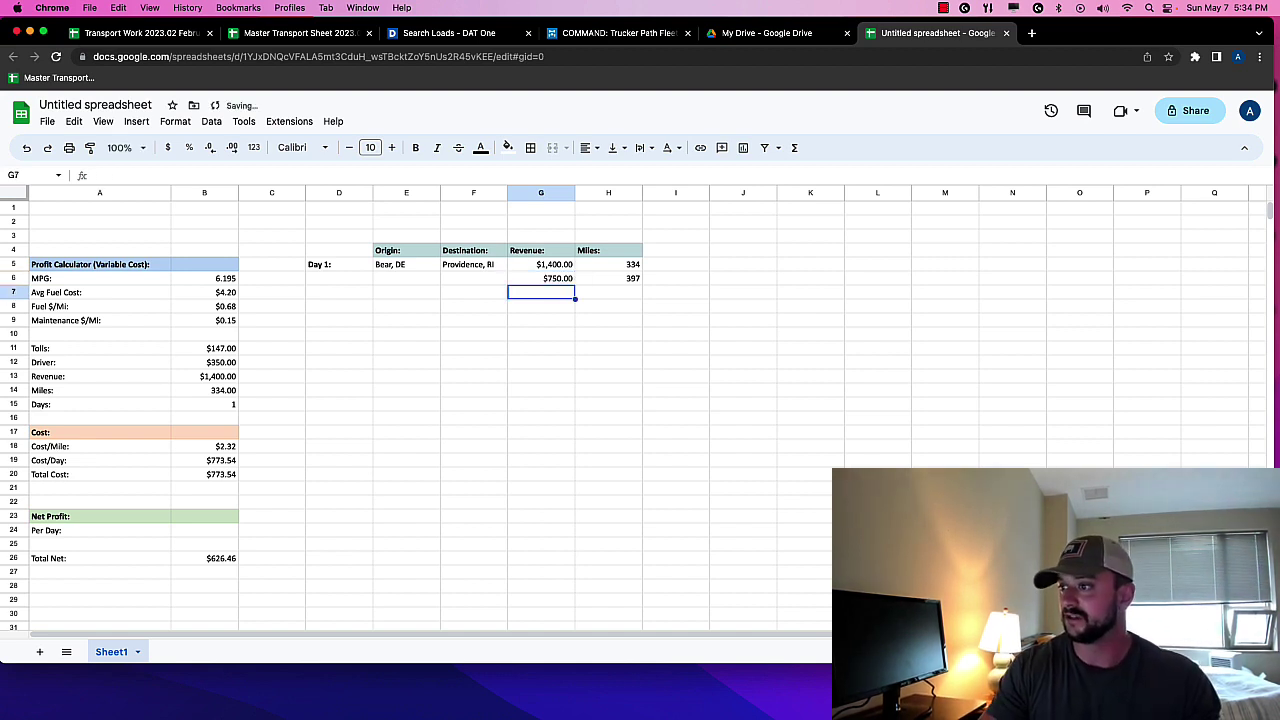
Fill row 6 with origin Ashland, MA, destination Elkton, MD and label 'Day 2:'
click(406, 278)
text(A)
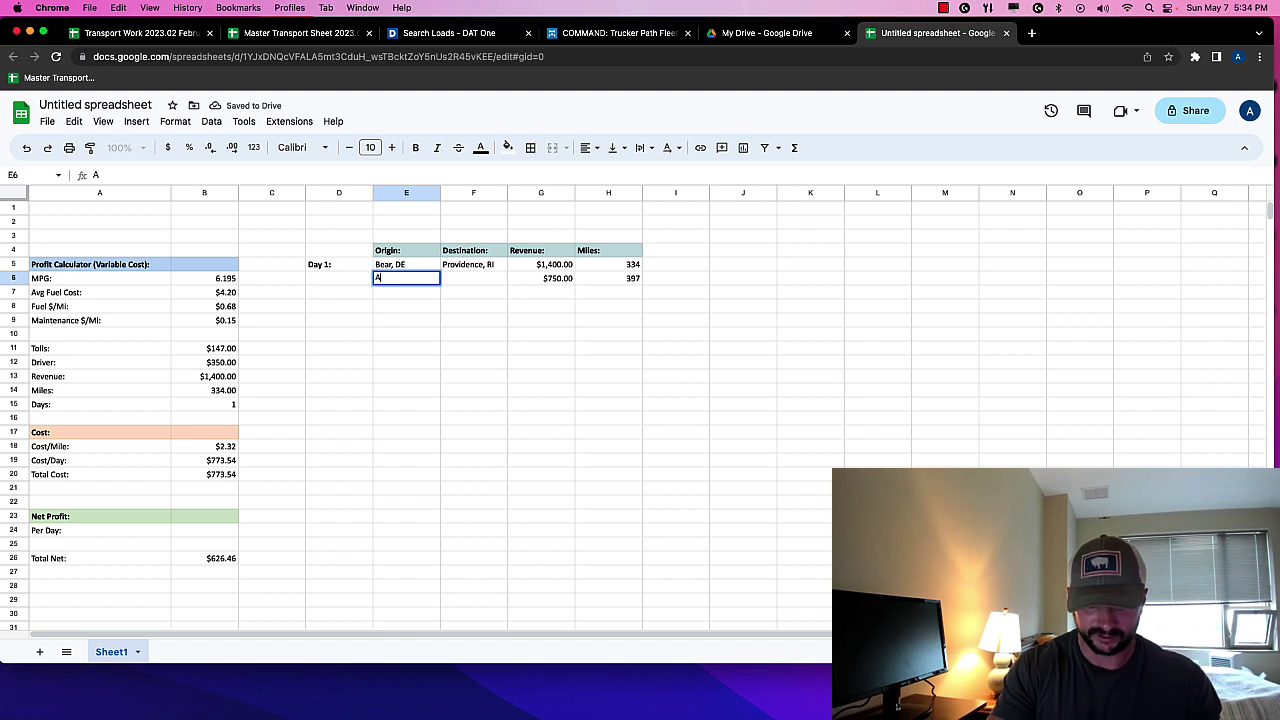
text(shland)
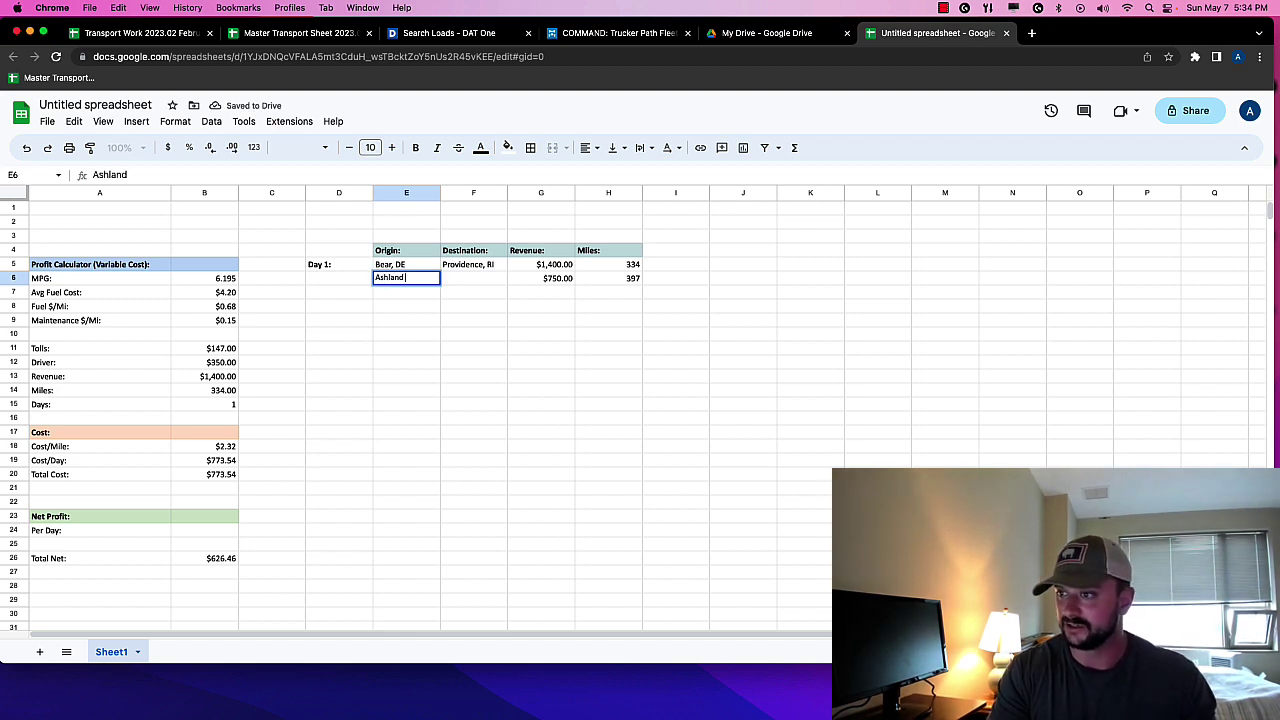
text(, MA)
key(Tab)
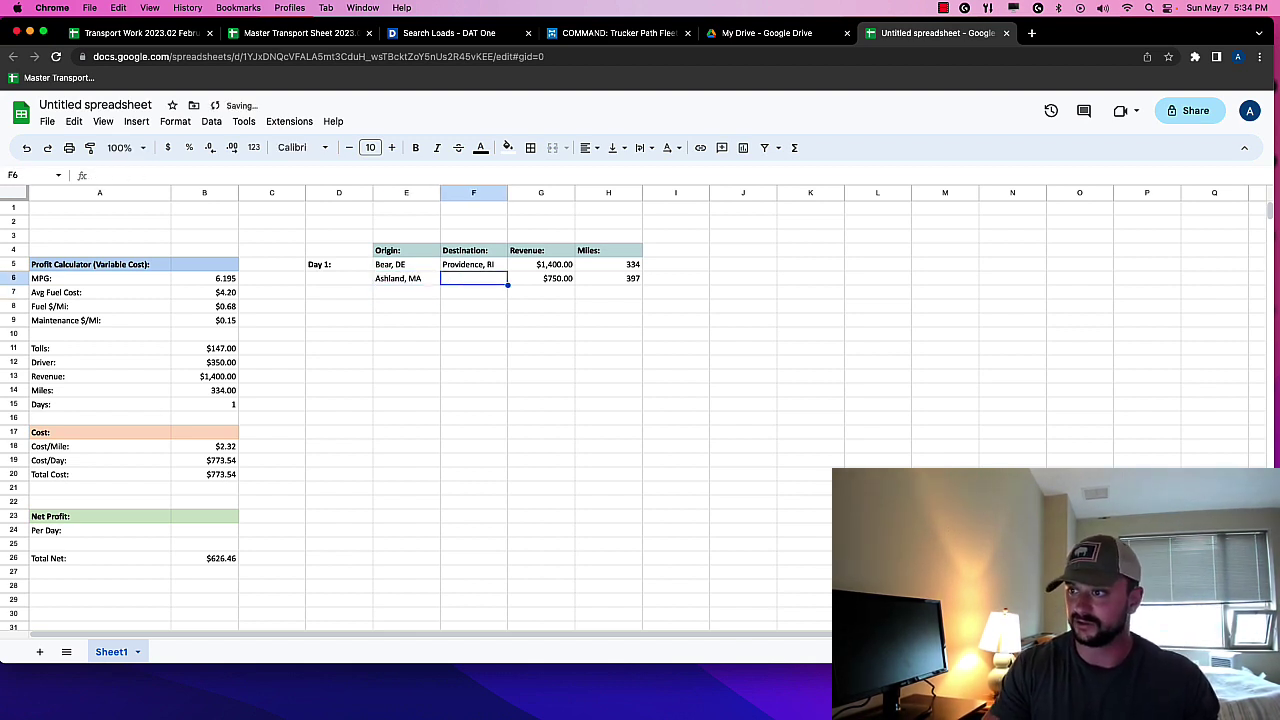
text(E)
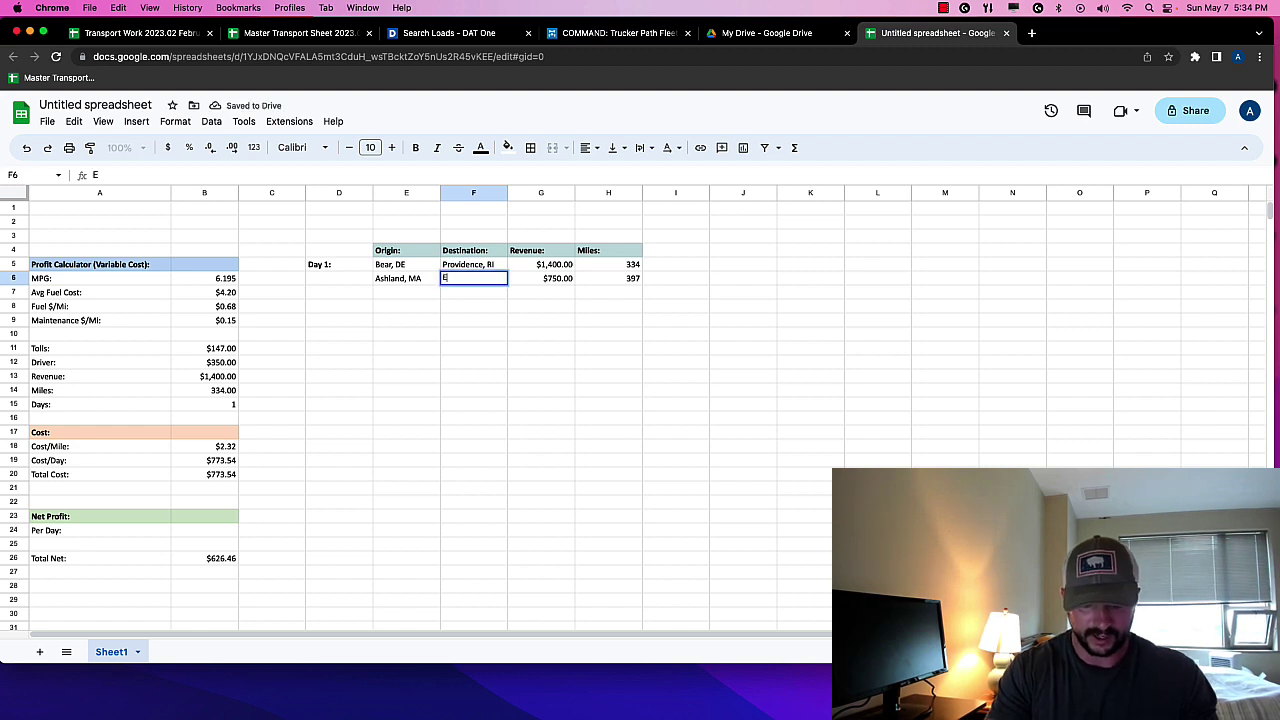
text(lkton, MD)
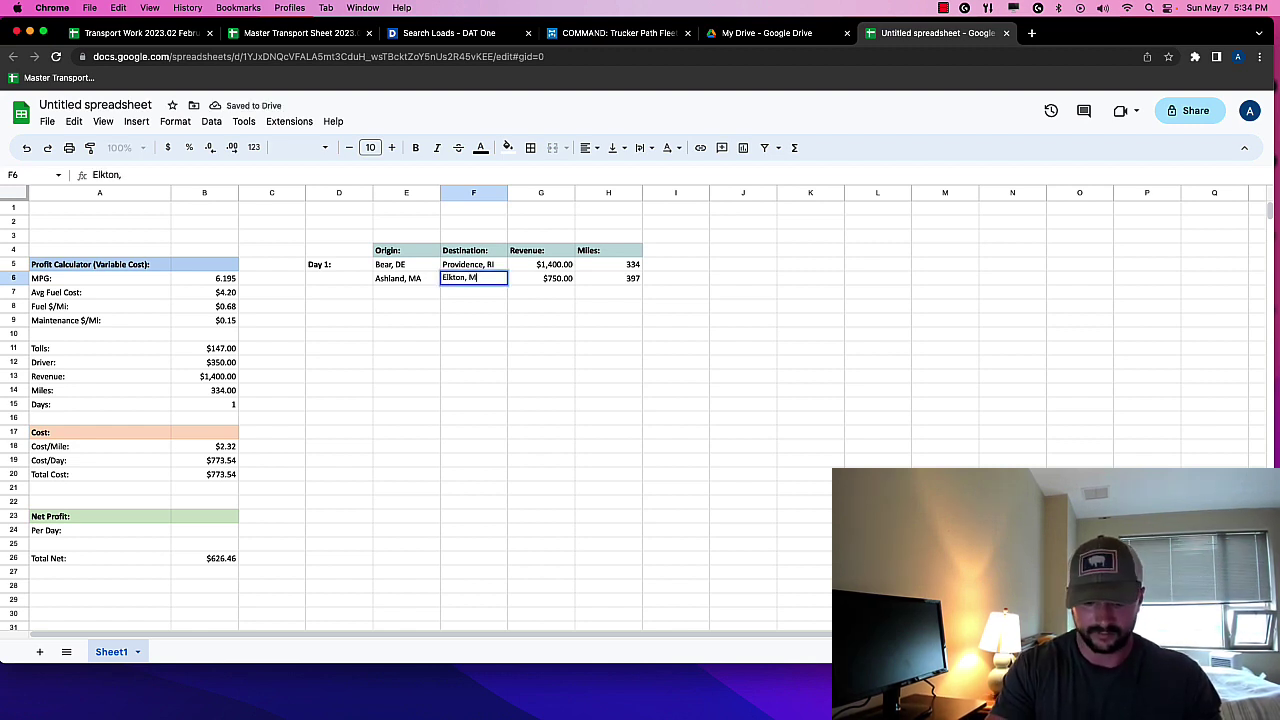
key(Return)
key(Left)
key(Up)
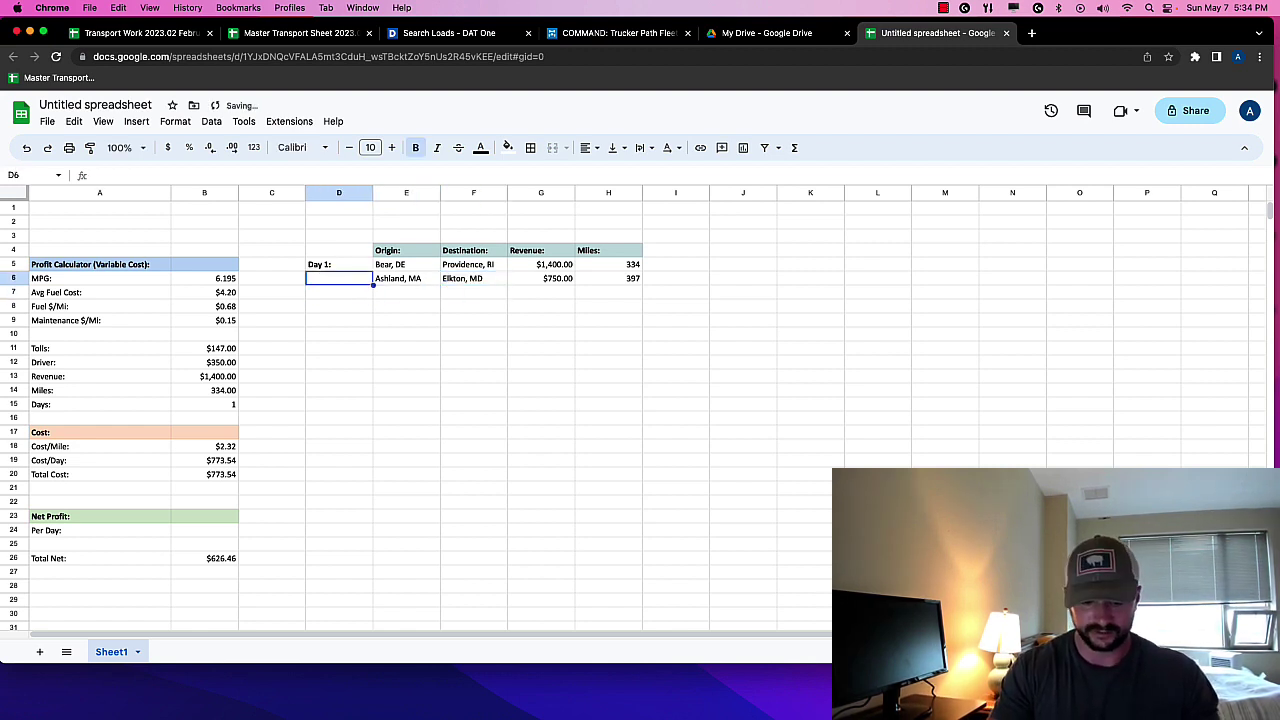
text(Day )
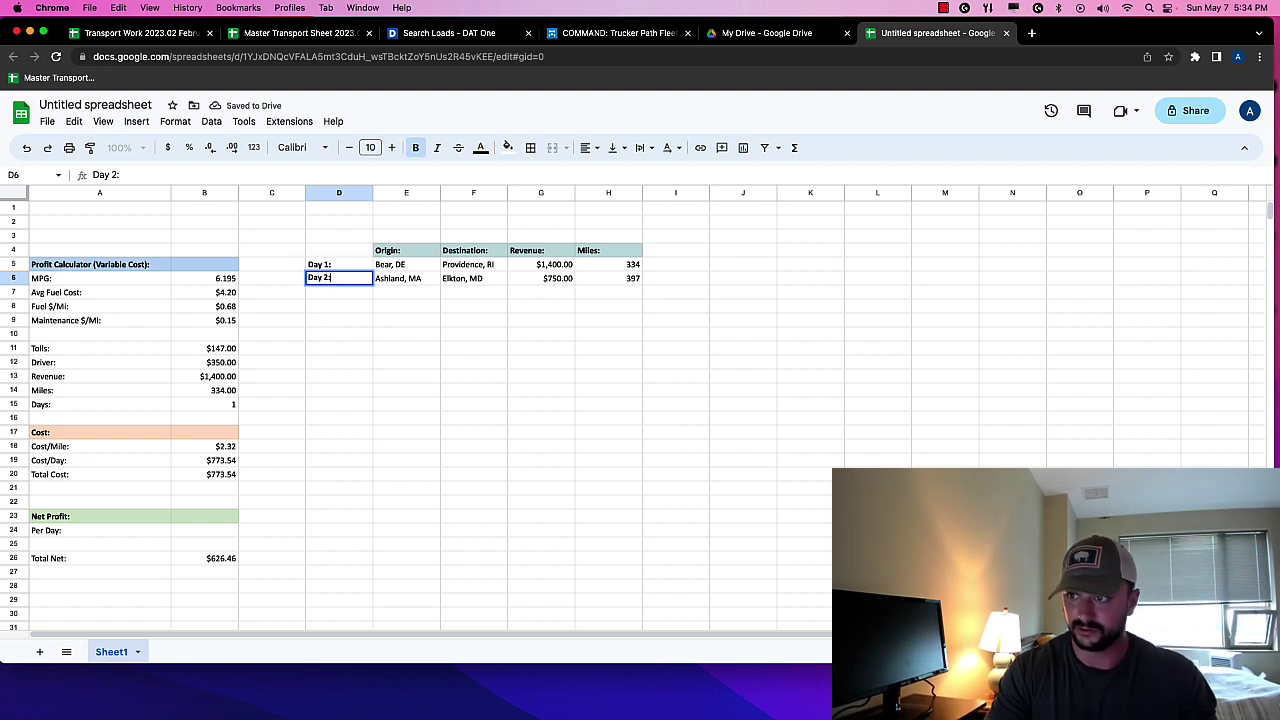
text(2:)
key(Return)
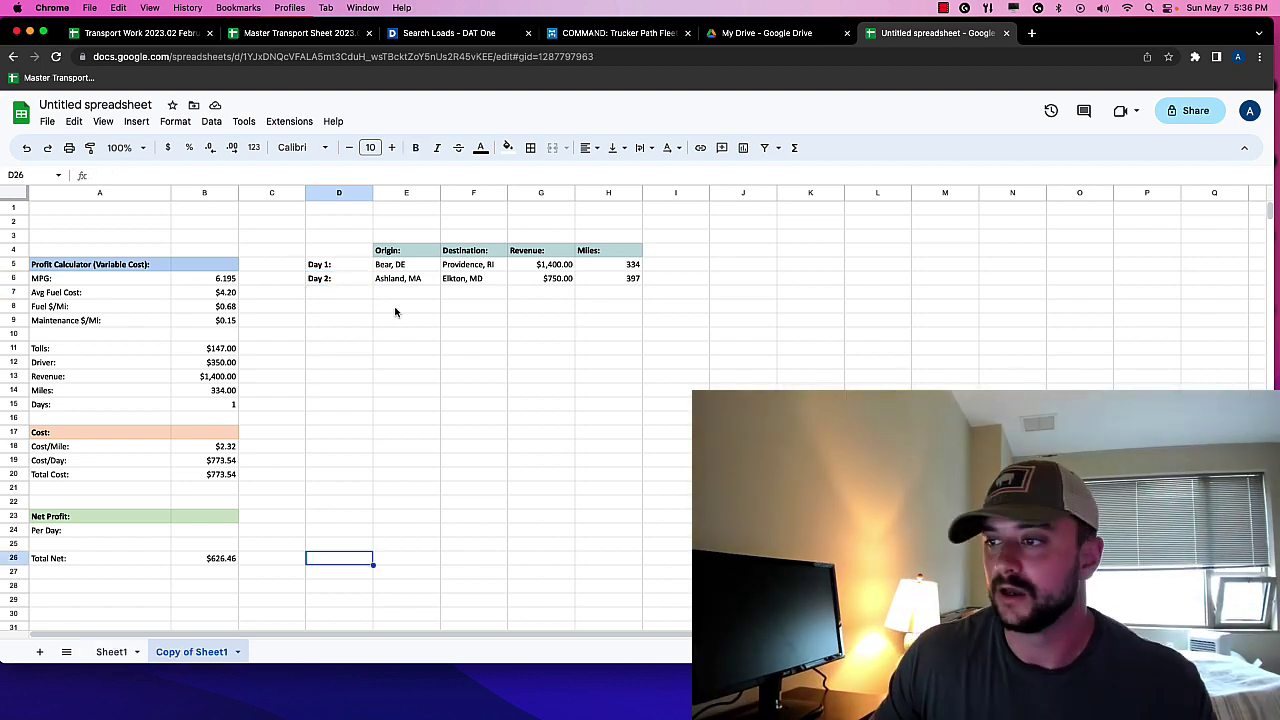
Copy the Day 2 row D6:H6 and select the Day 1 row below the trips
click(410, 292)
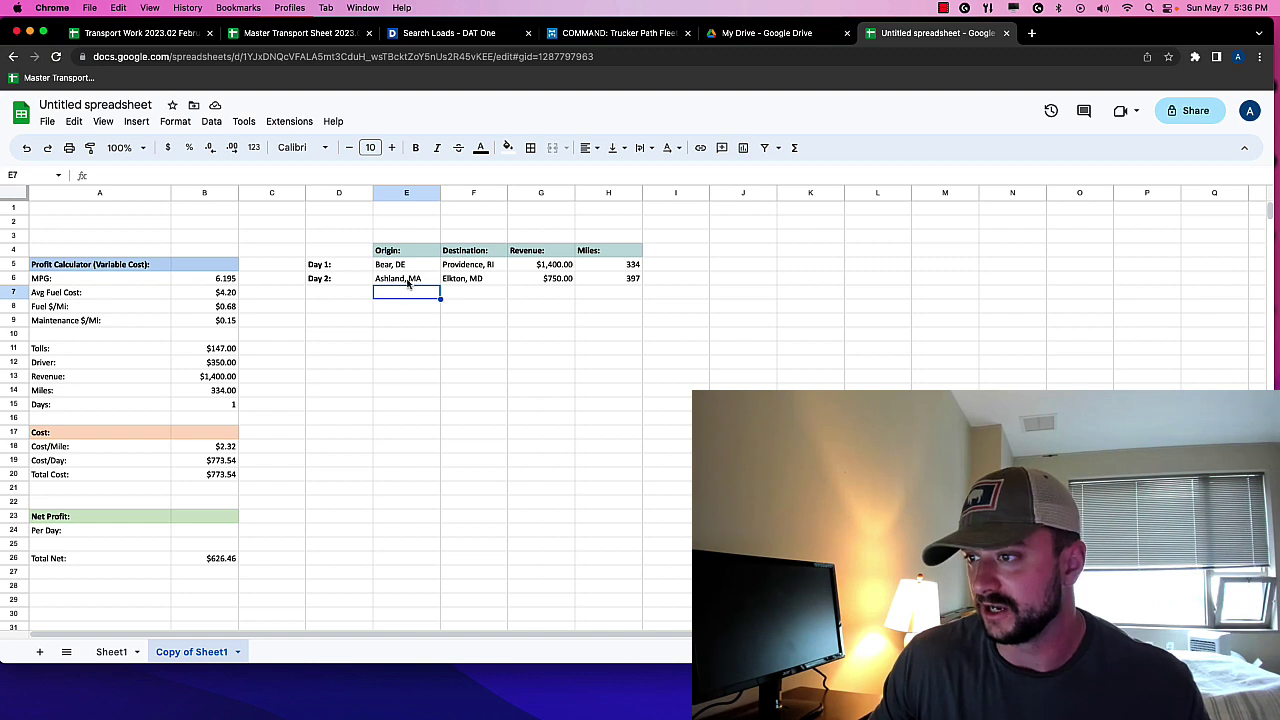
drag(365, 280, 634, 277)
key(ctrl+c)
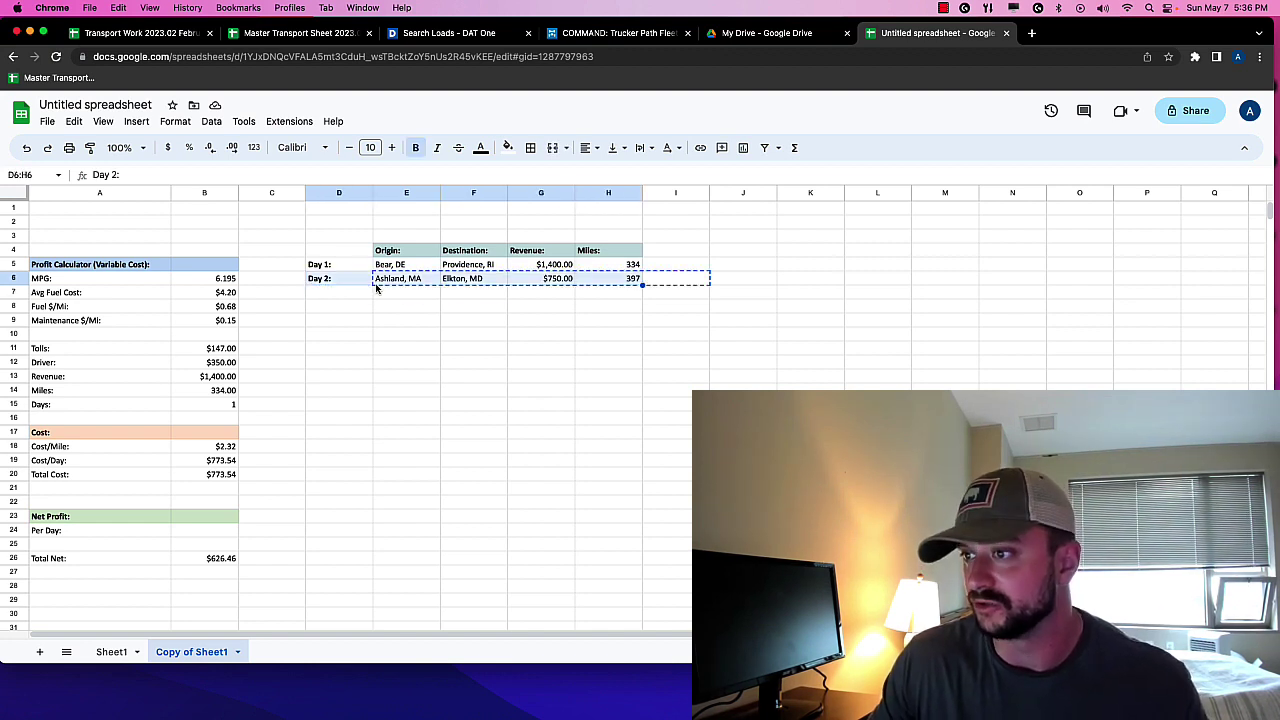
click(400, 264)
mouse_move(340, 264)
mouse_down()
mouse_move(640, 278)
mouse_move(340, 284)
mouse_up()
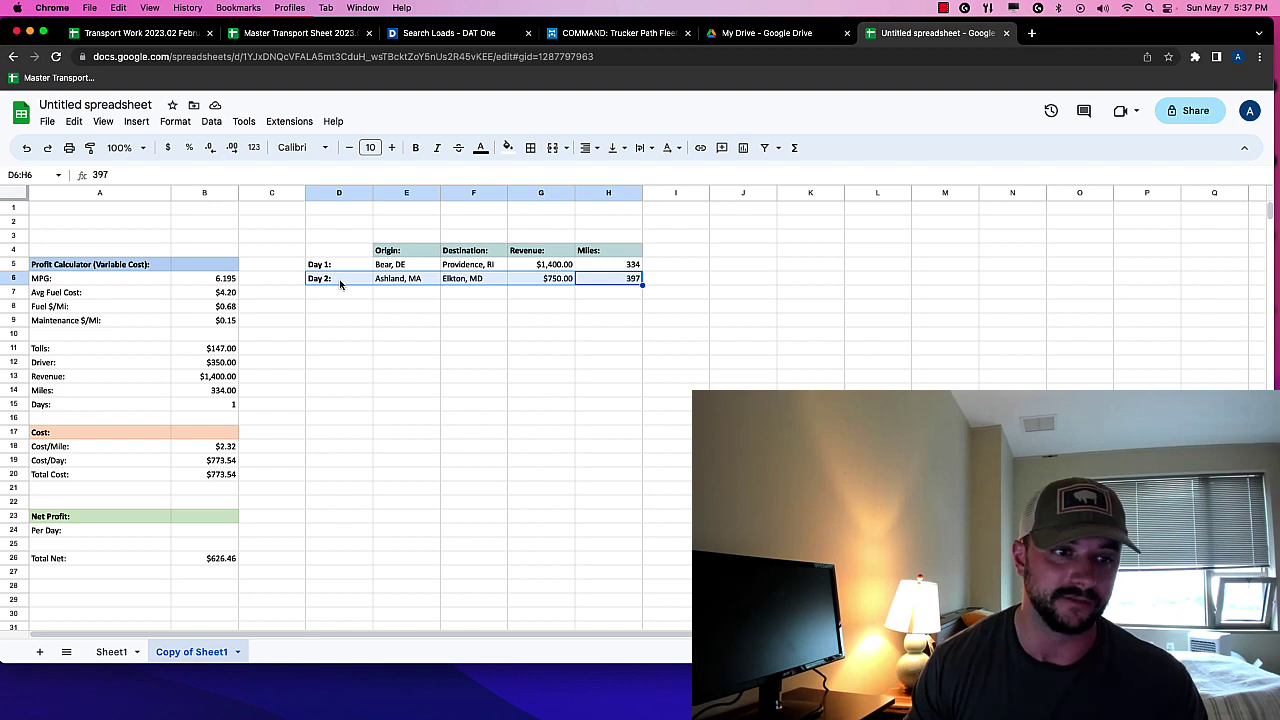
key(Down)
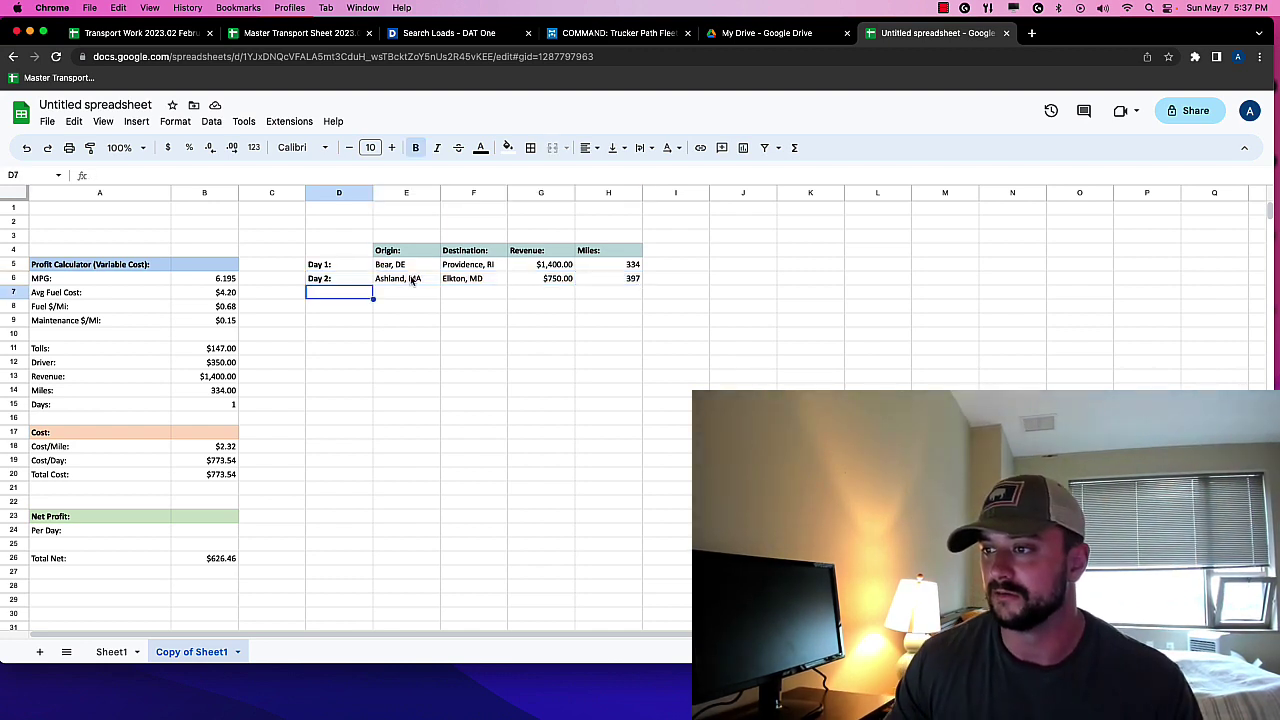
Check the route tolls in Trucker Path and enter $169.00 as the Day 2 tolls in B11
click(444, 282)
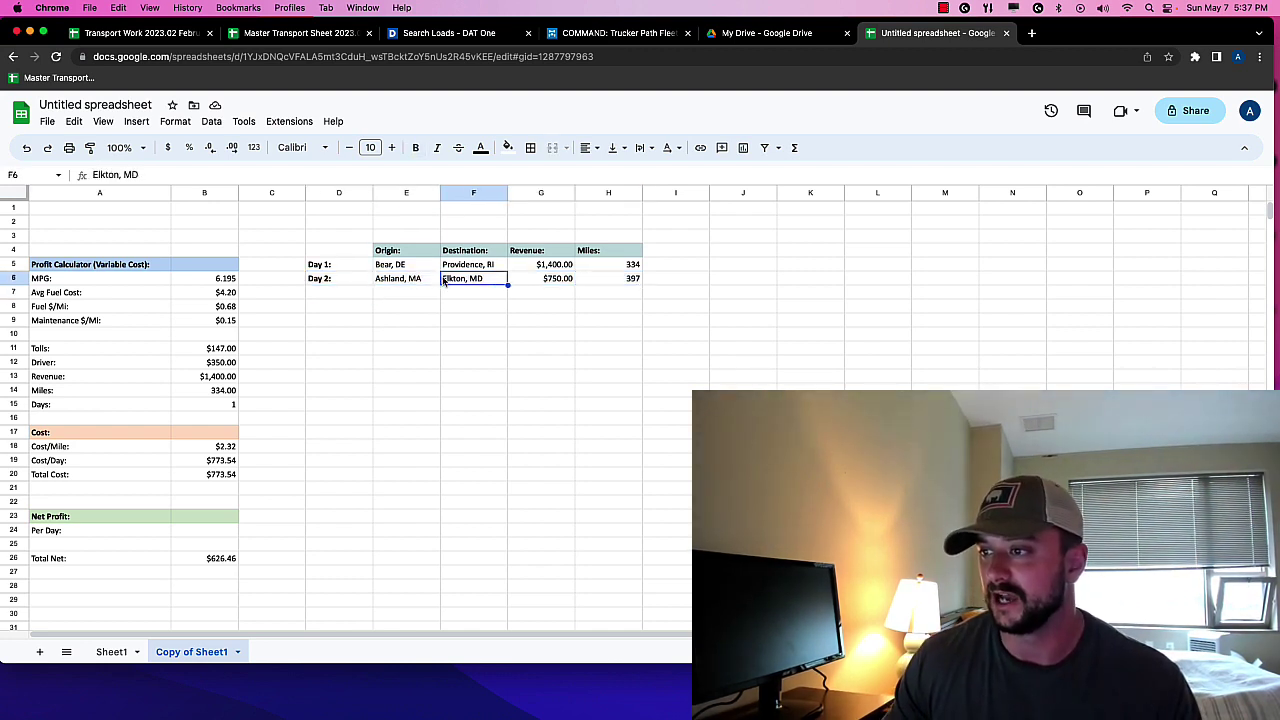
click(176, 348)
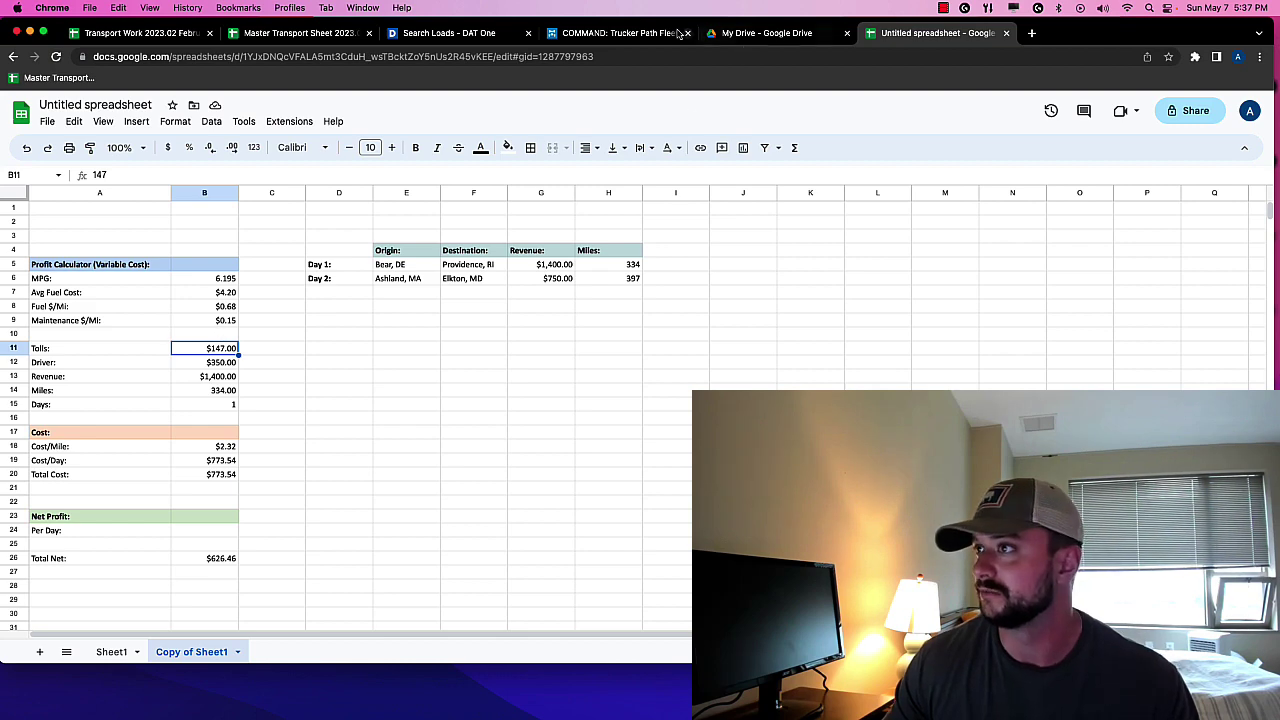
click(622, 34)
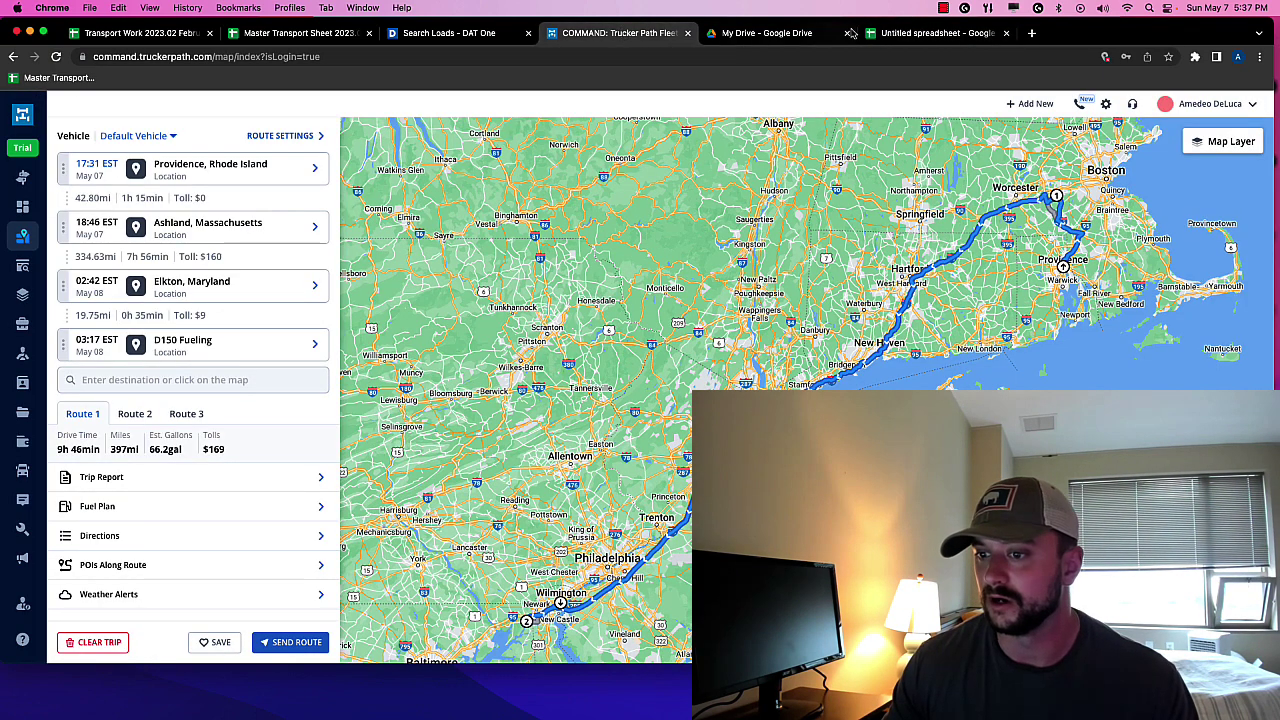
click(889, 33)
text(1)
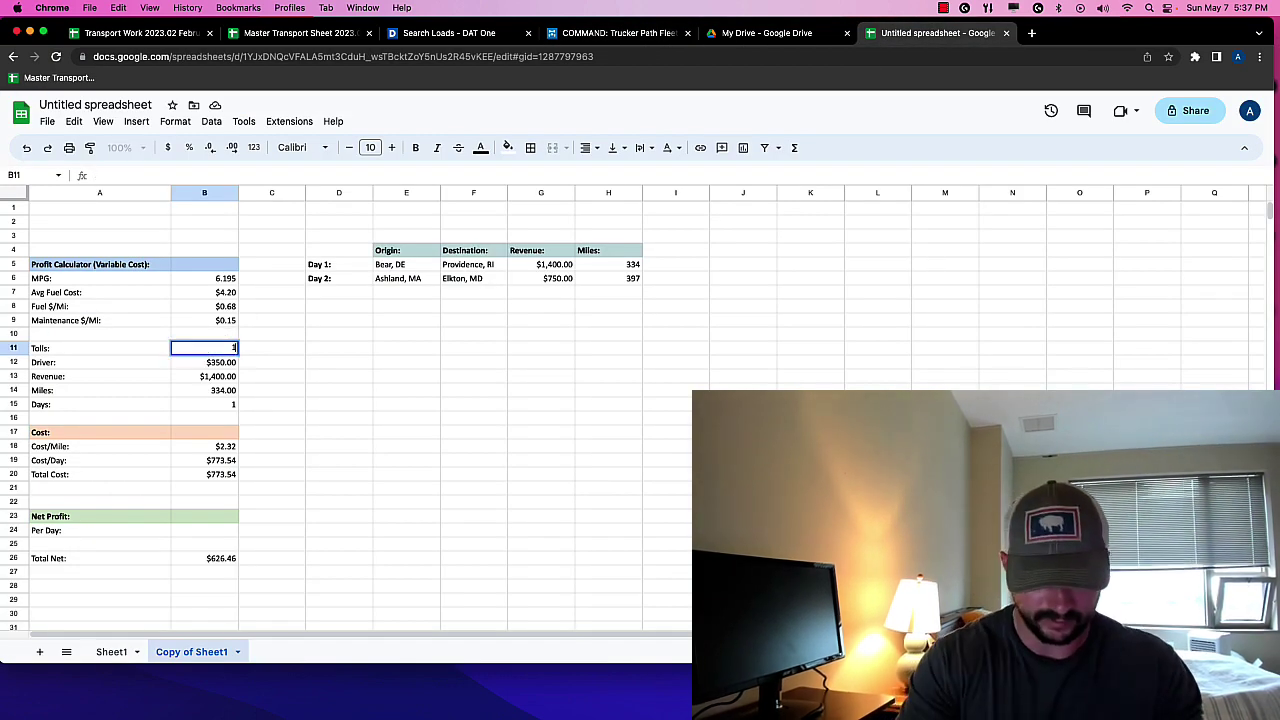
text(69)
key(Return)
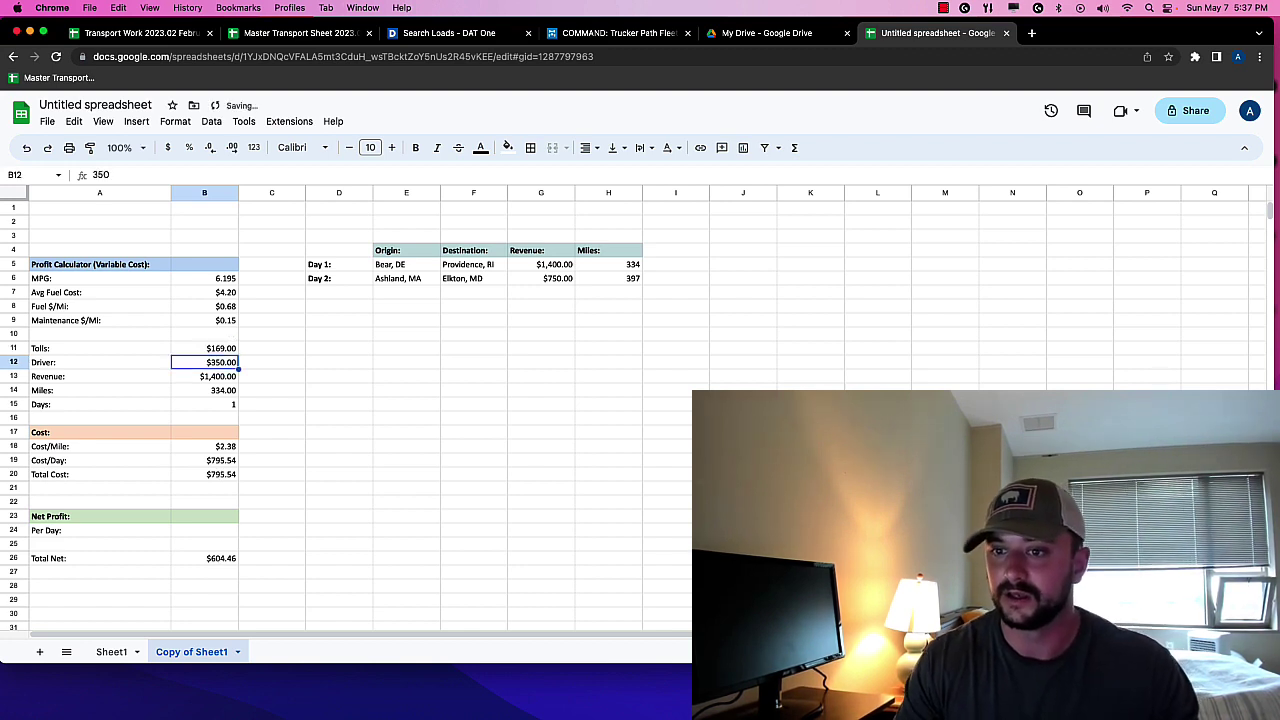
Enter Day 2 revenue of 750 in B13 and miles of 397 in B14
key(Down)
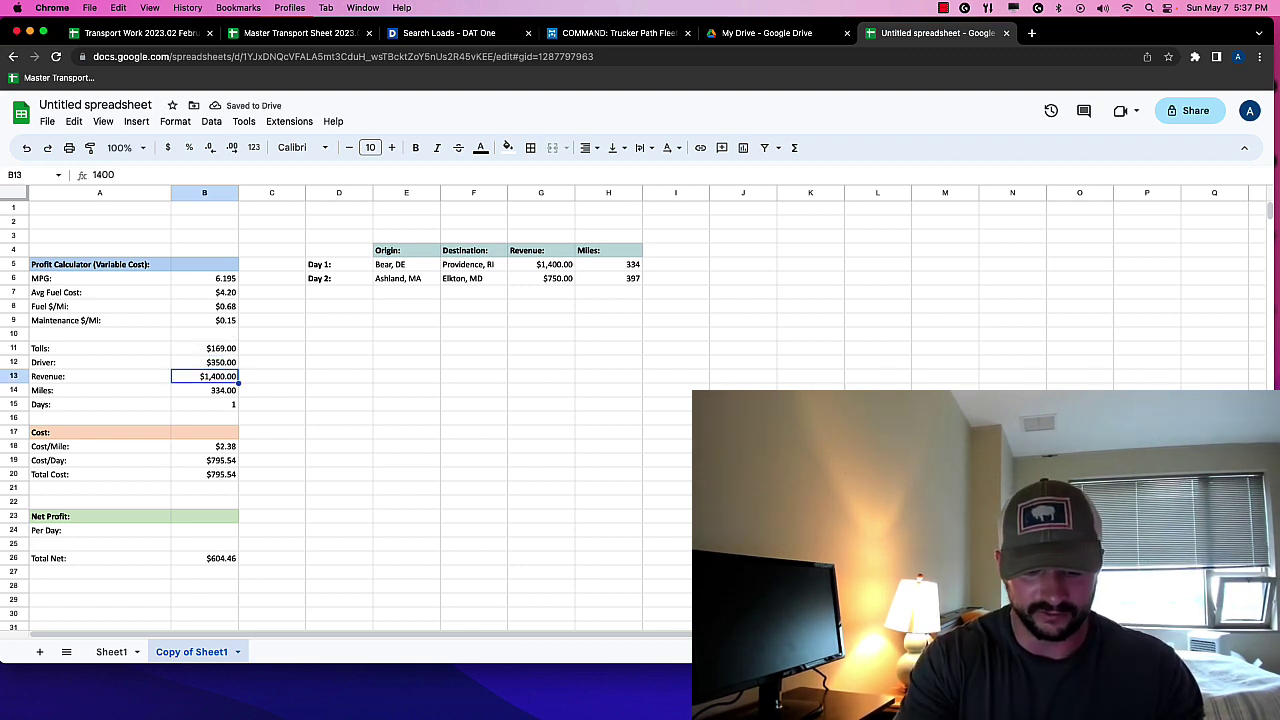
text(750)
key(Return)
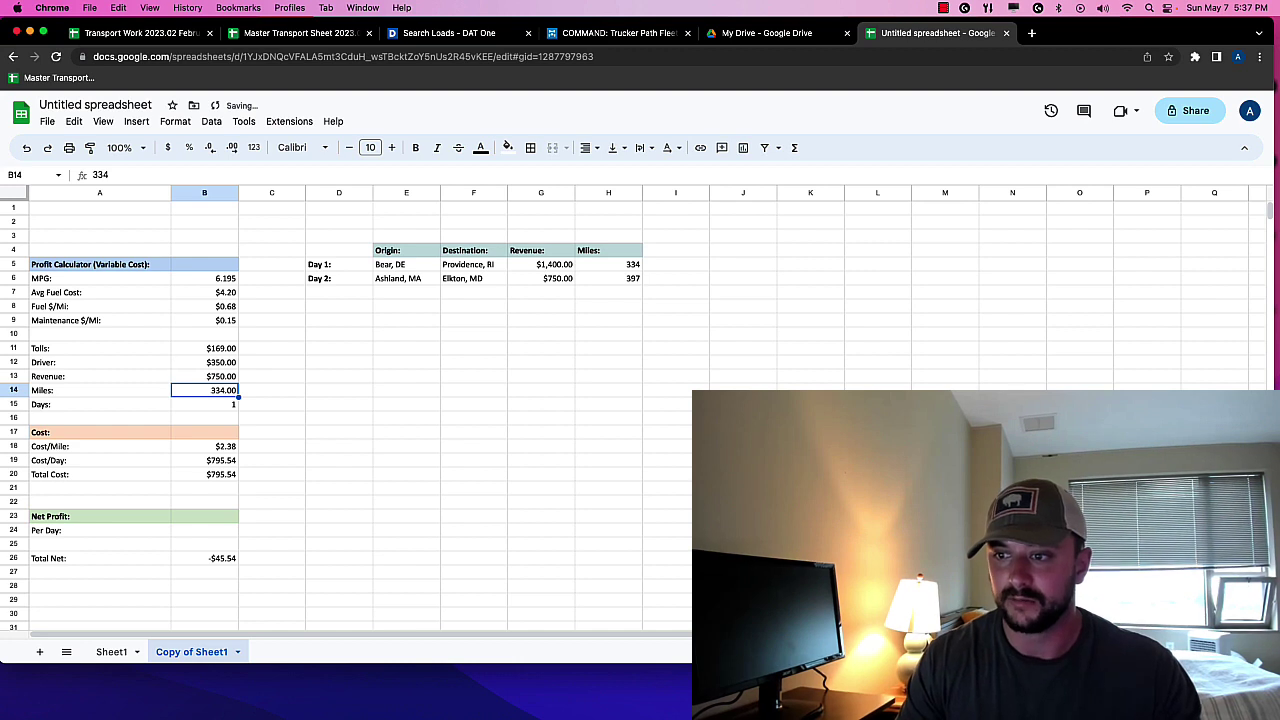
text(397)
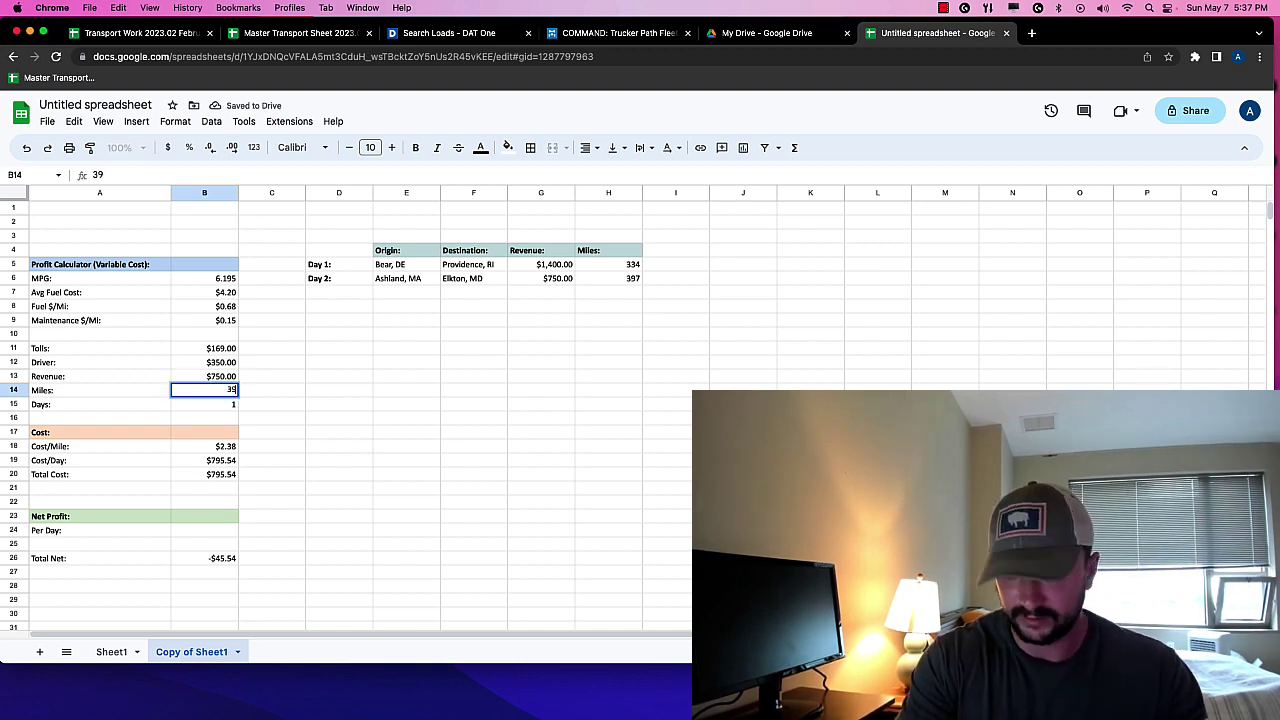
key(Return)
Inspect the Cost/Day and Total Cost formulas down to the Total Net cell
key(Down)
key(Down)
key(Down)
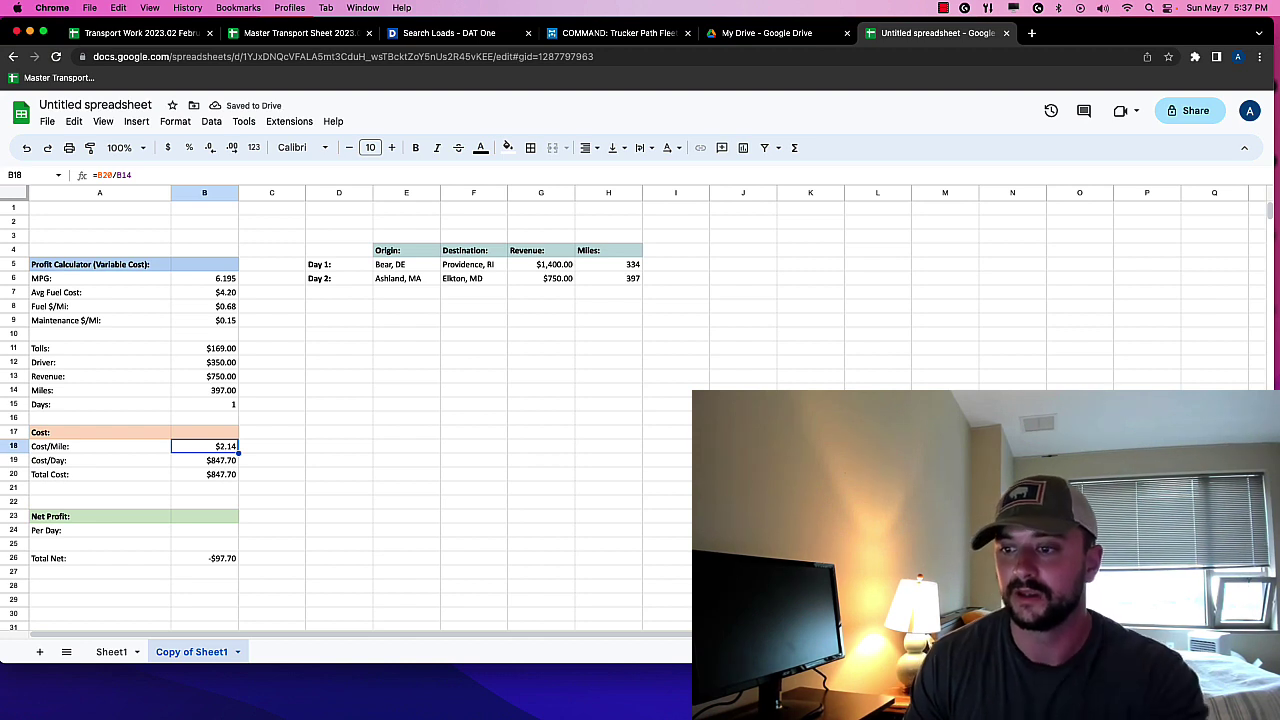
click(204, 460)
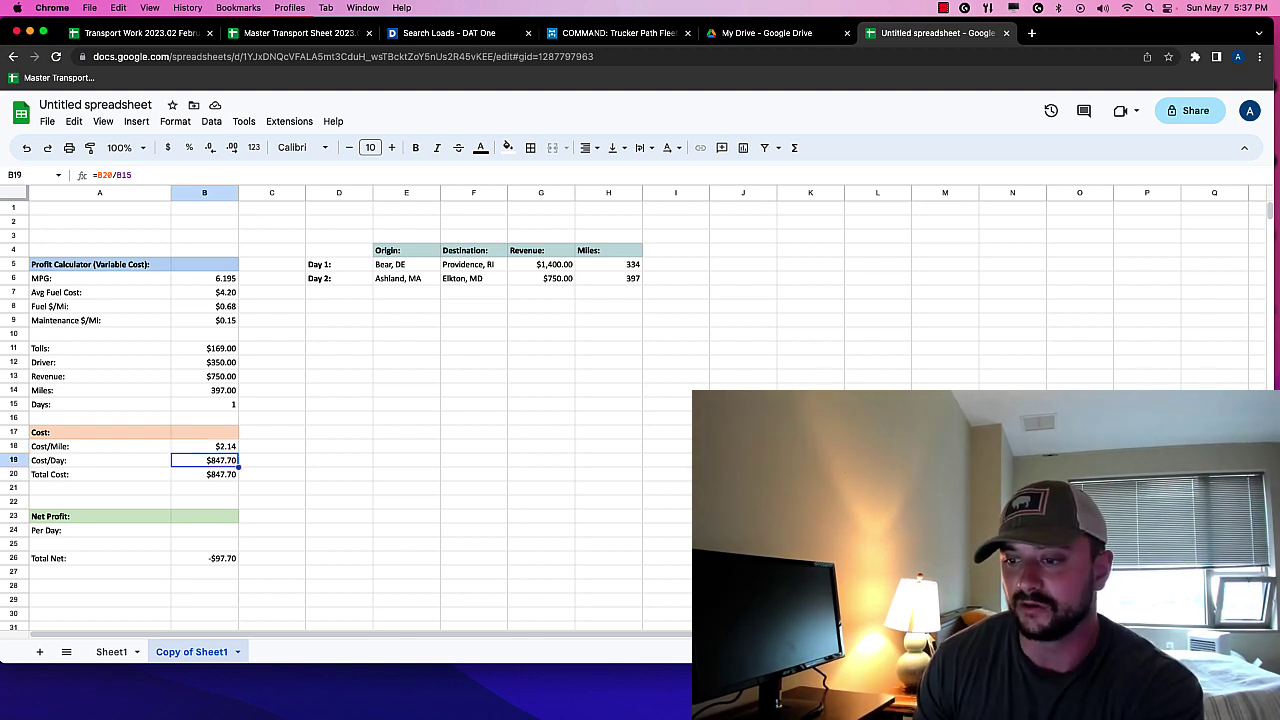
key(Down)
key(Up)
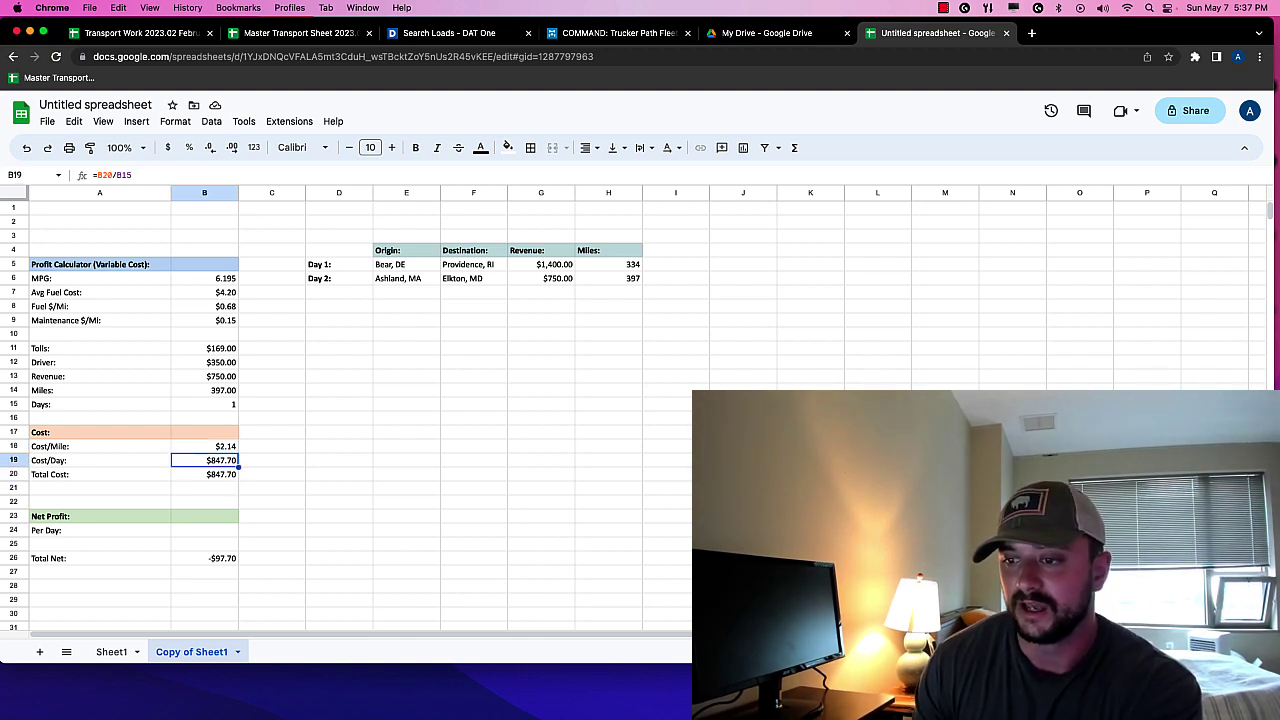
click(204, 474)
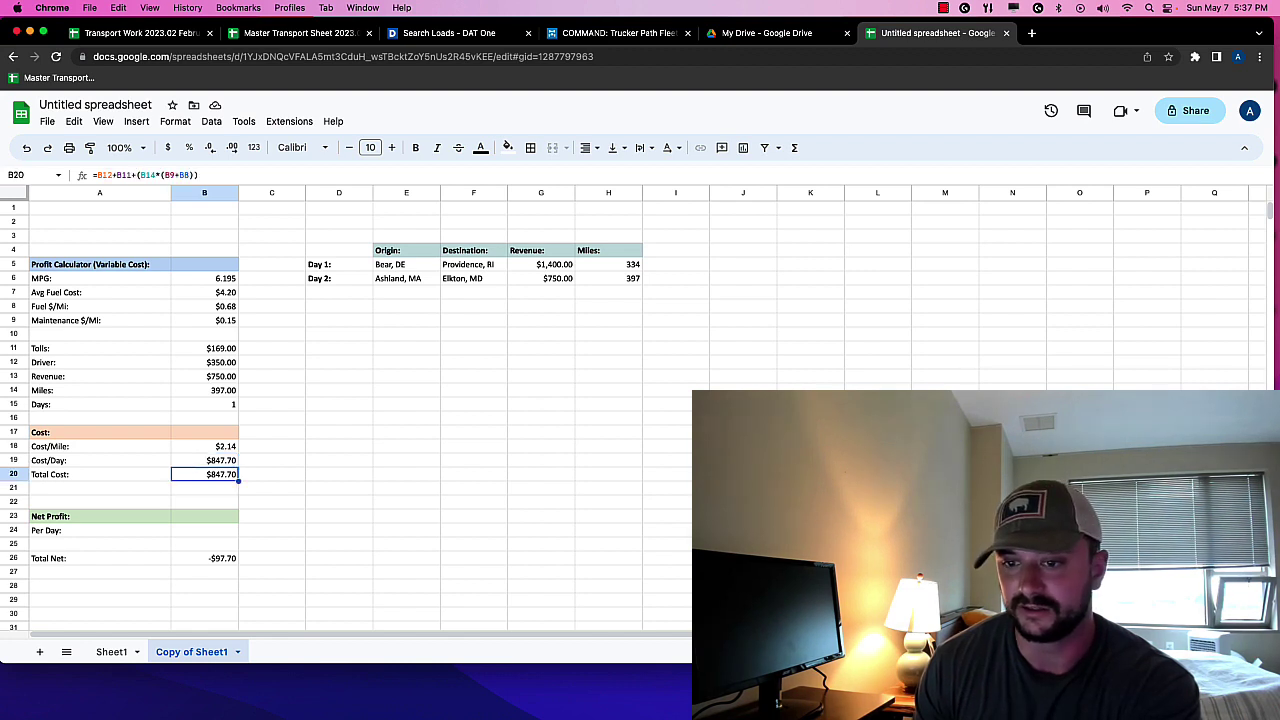
key(Down)
key(Down)
key(Down)
key(Down)
key(Down)
key(Down)
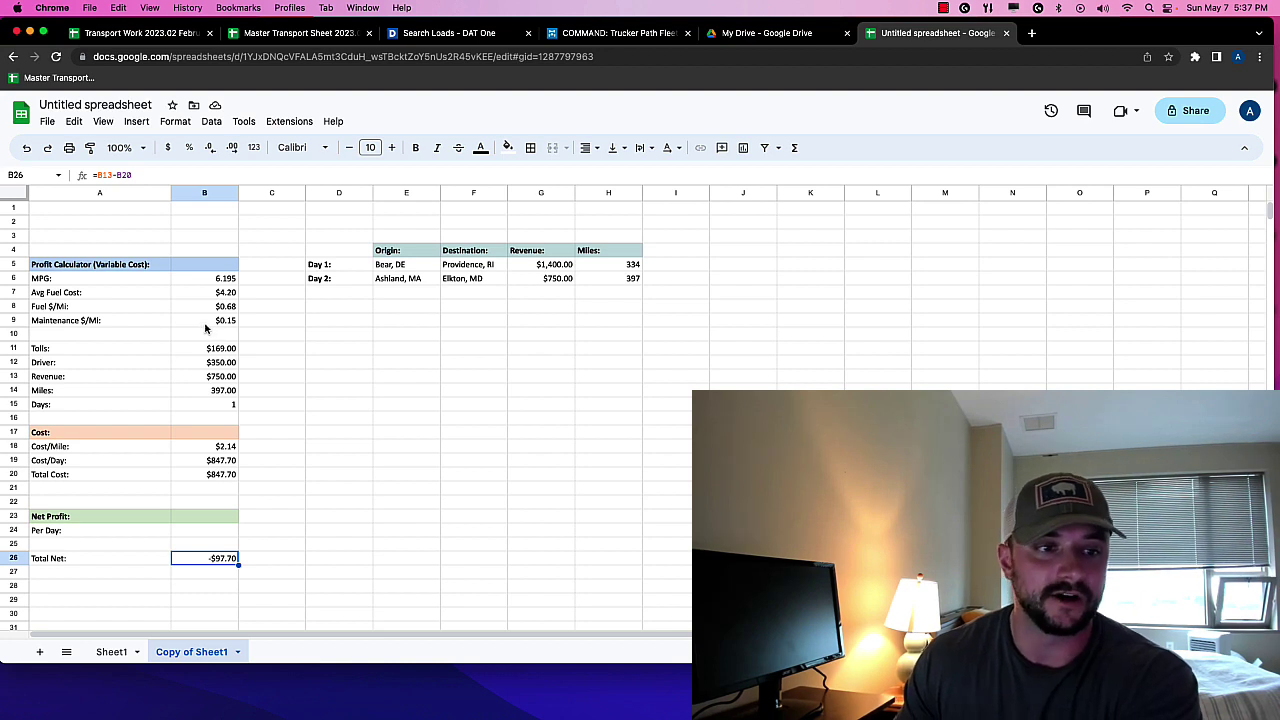
On the original Sheet1, add 169 to the B11 tolls for a combined $316.00
click(114, 651)
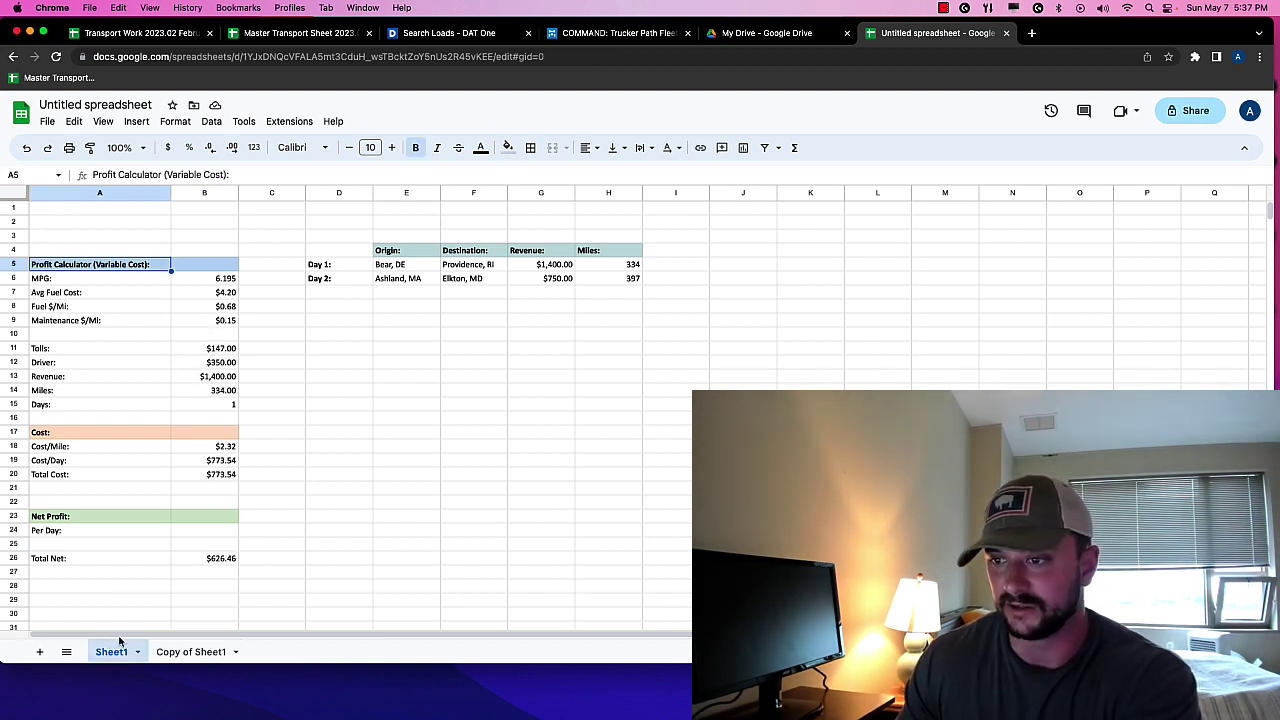
click(210, 362)
double_click(208, 348)
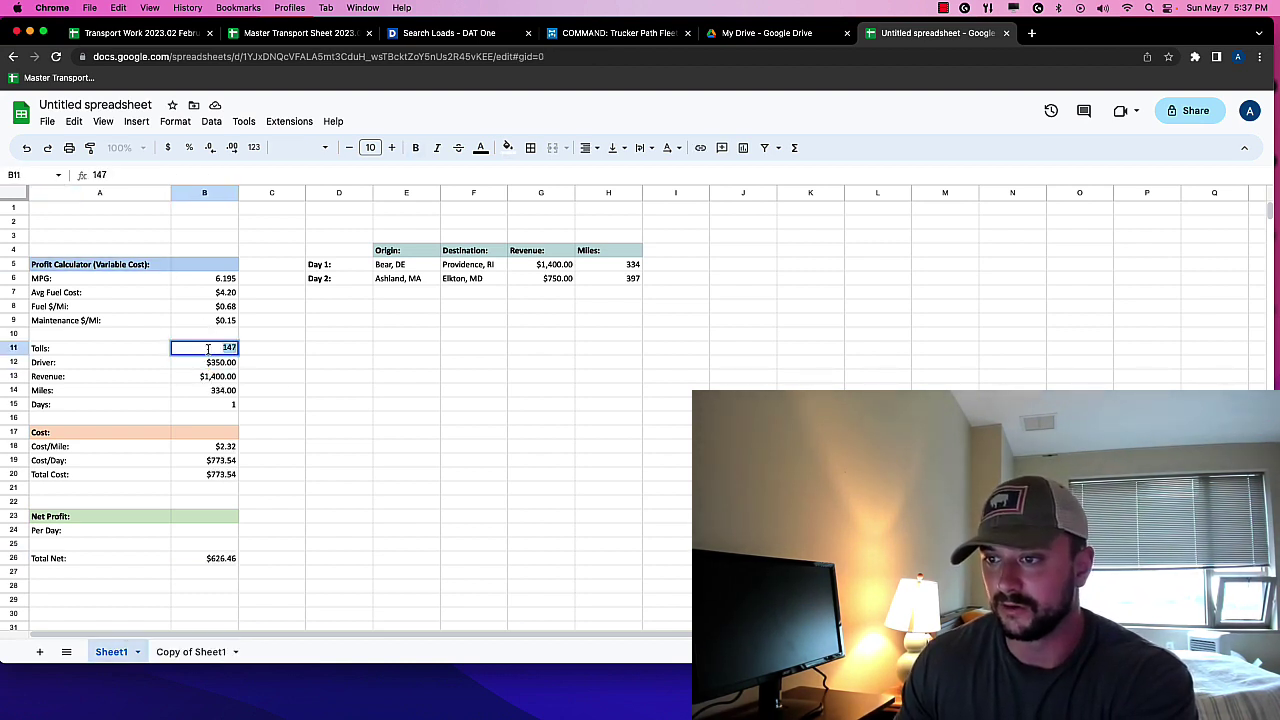
text(=)
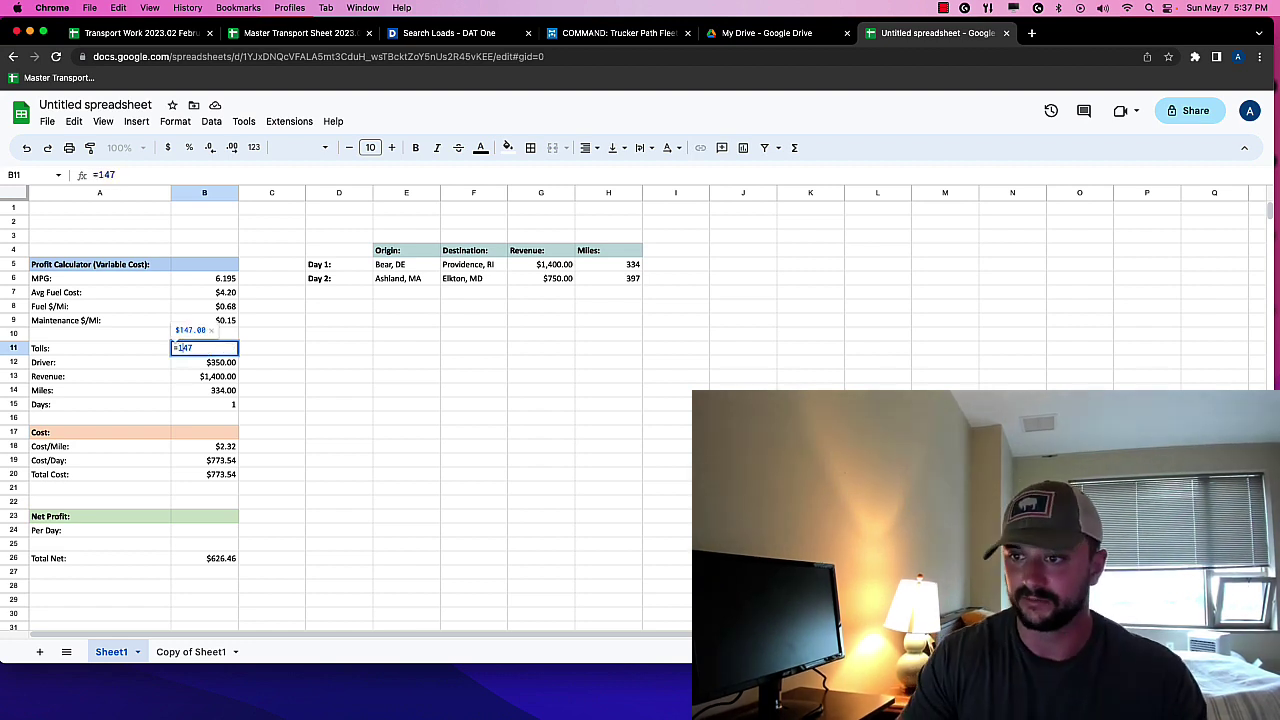
text(+)
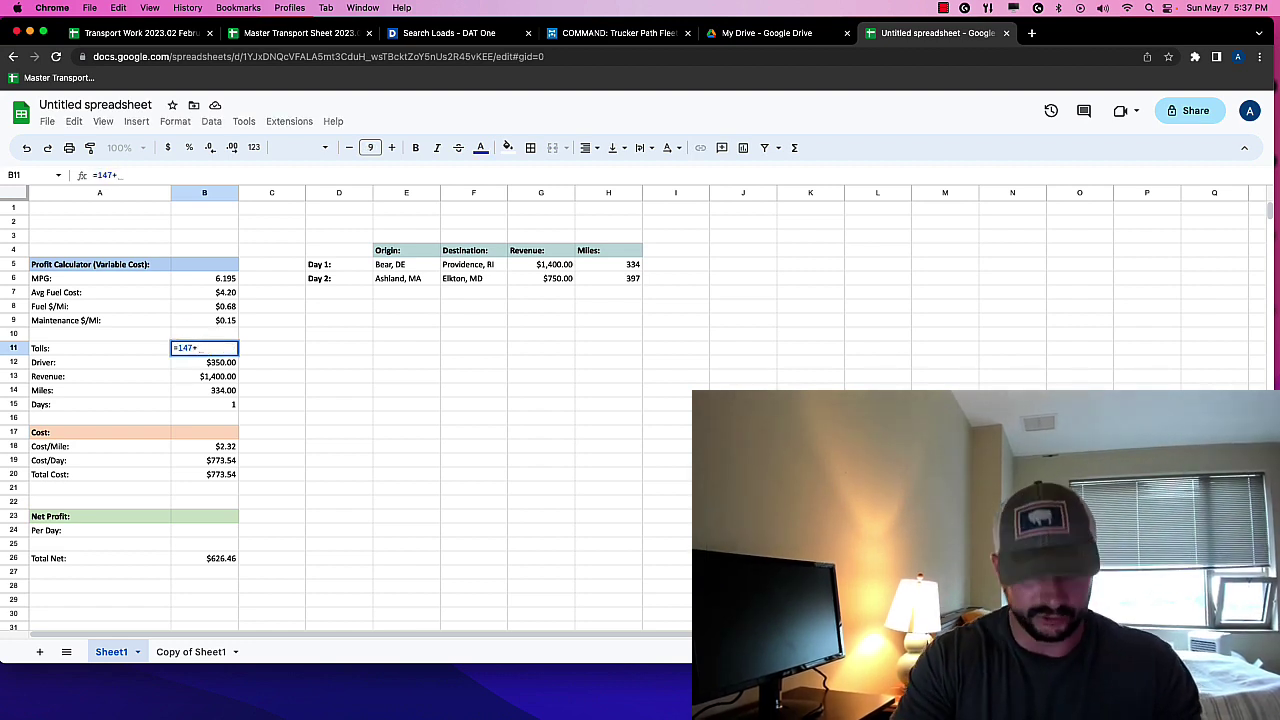
text(169)
key(Return)
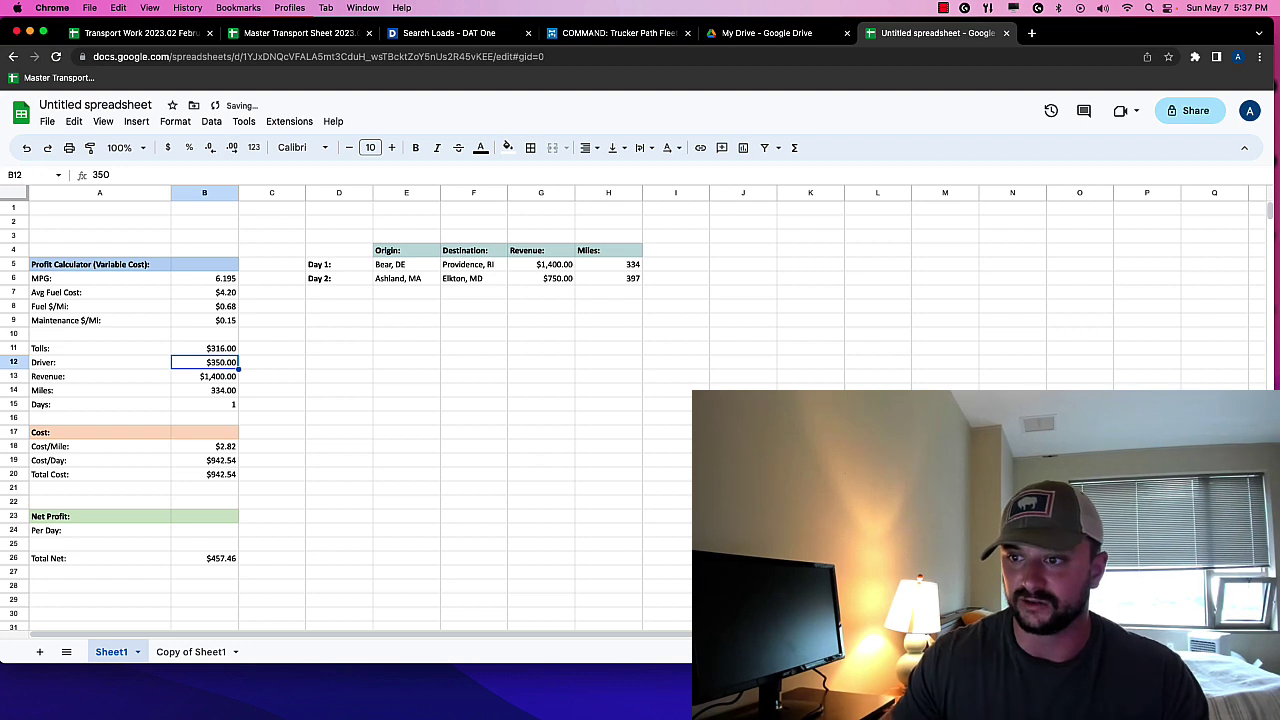
Change driver pay in B12 to the formula =350*B15
double_click(201, 363)
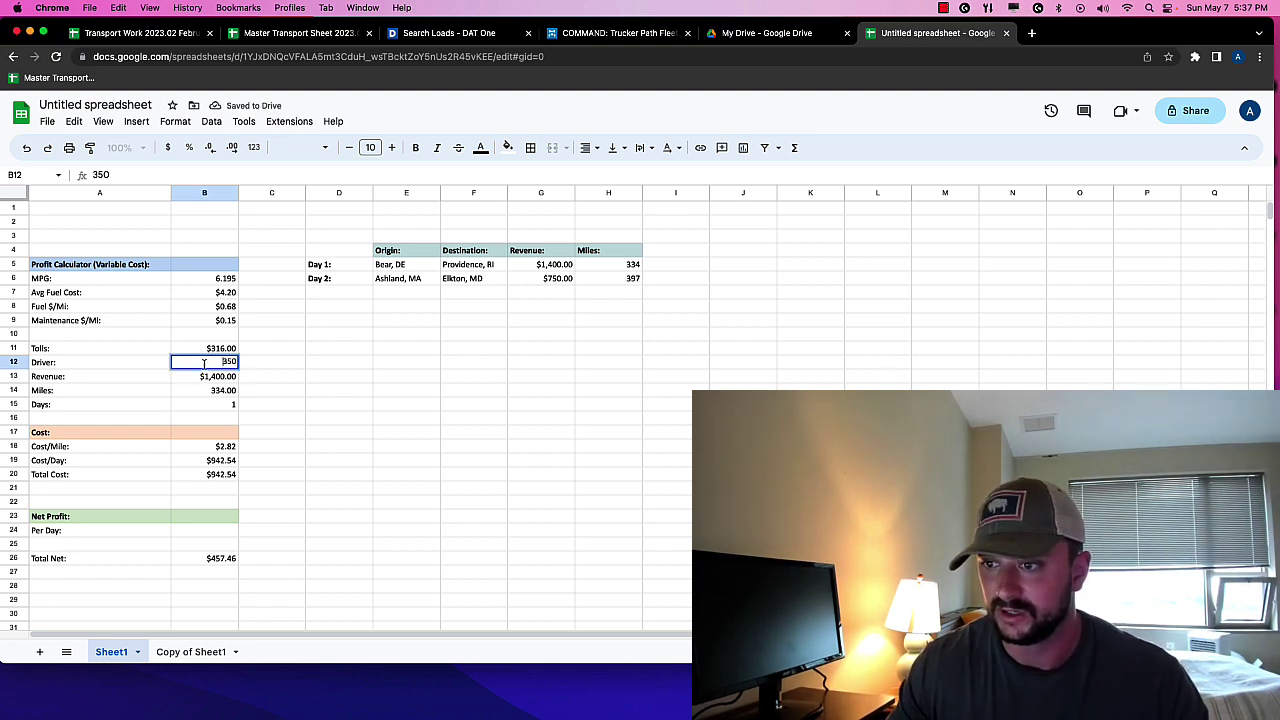
text(=350)
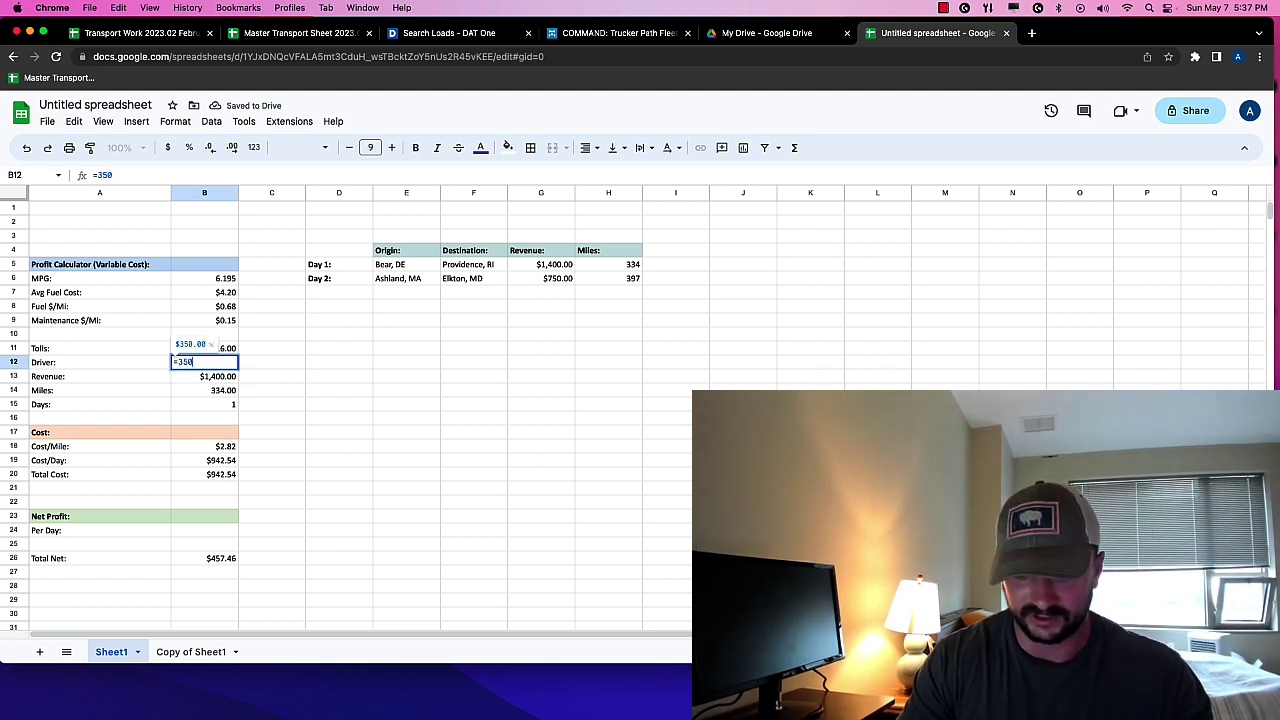
text(*)
click(207, 406)
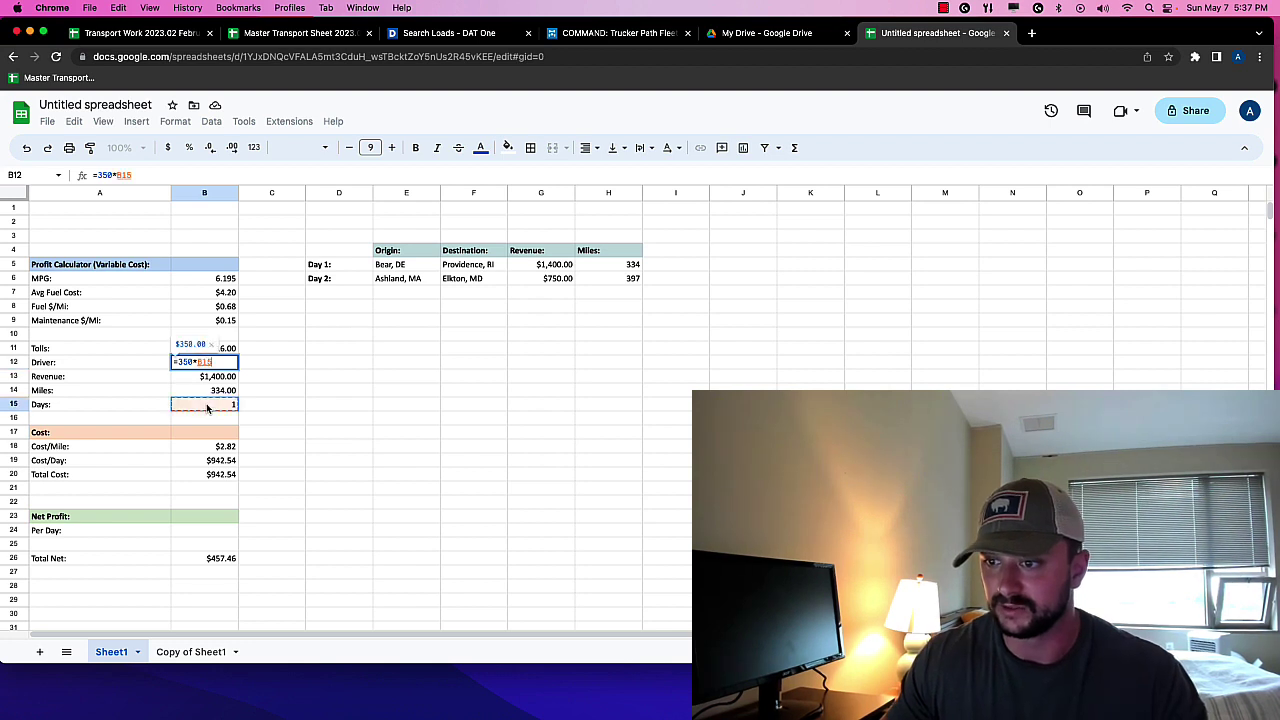
key(Return)
Set Days in B15 to 2, making driver pay $700.00
click(222, 420)
click(217, 405)
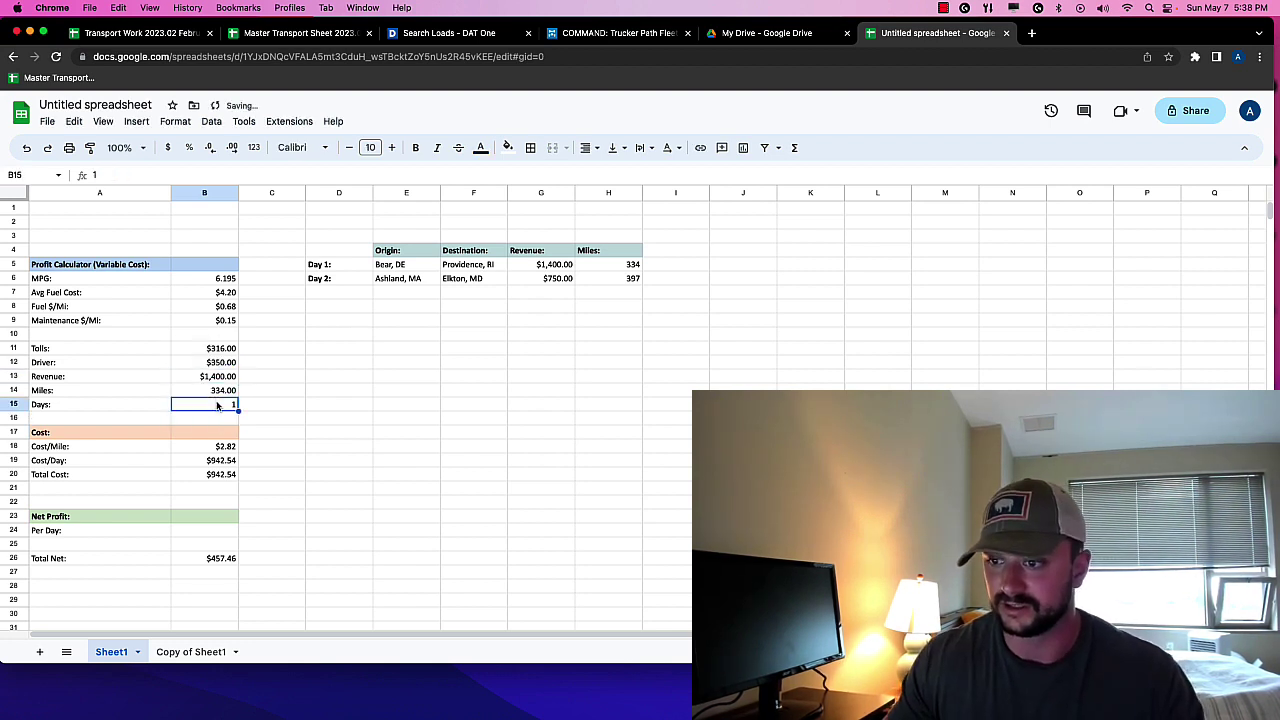
text(2)
key(Return)
drag(271, 362, 273, 334)
right_click(273, 331)
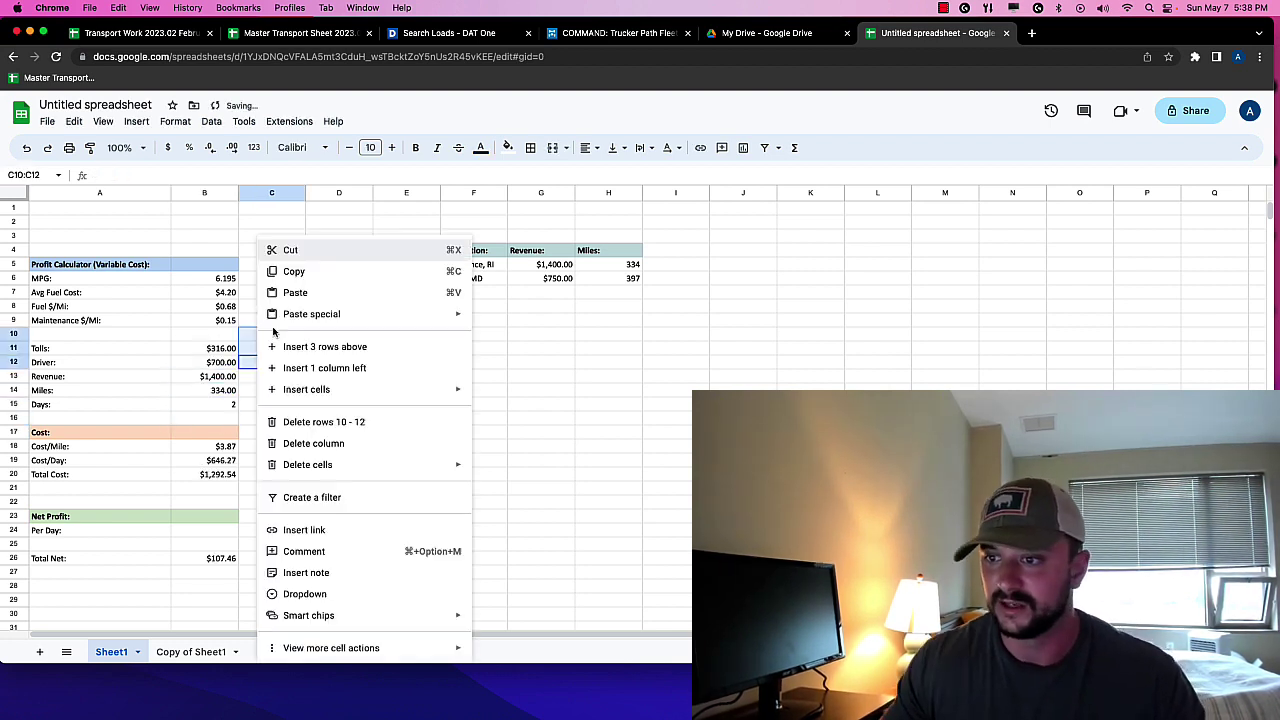
click(221, 362)
click(223, 377)
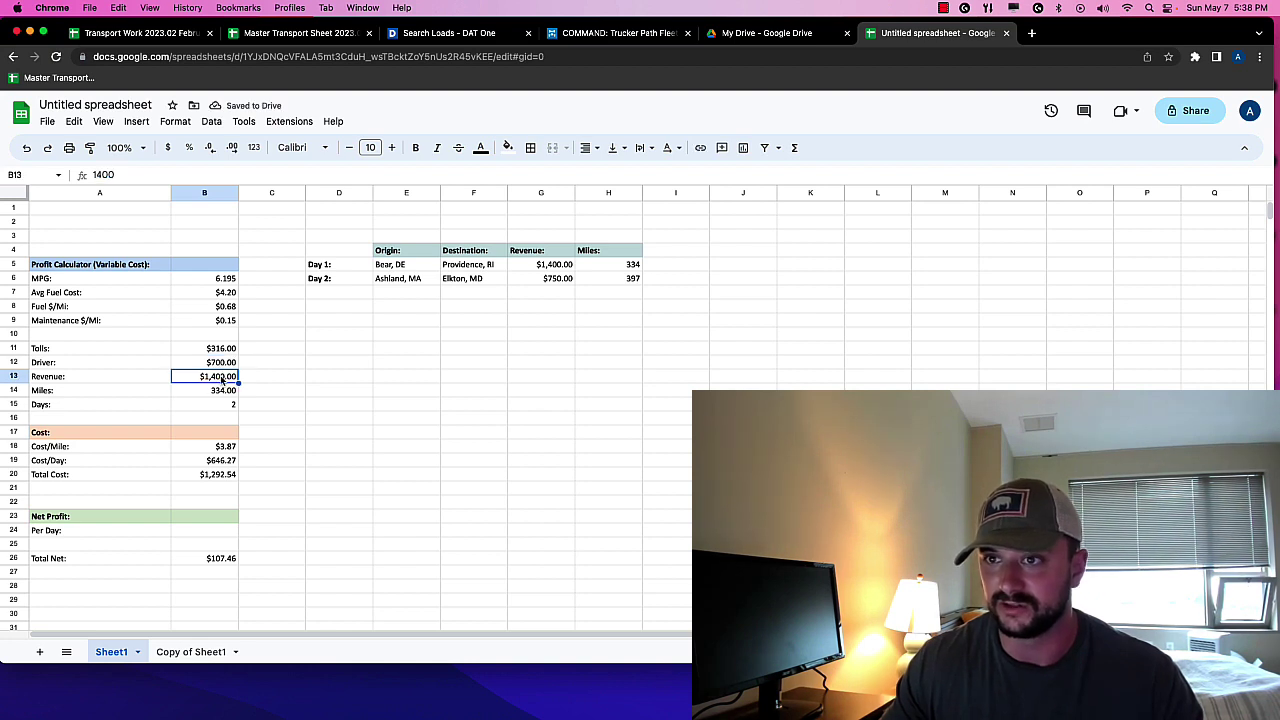
Replace the B13 revenue with =SUM(G5:G6), totaling $2,150.00
double_click(222, 377)
key(Home)
text(=)
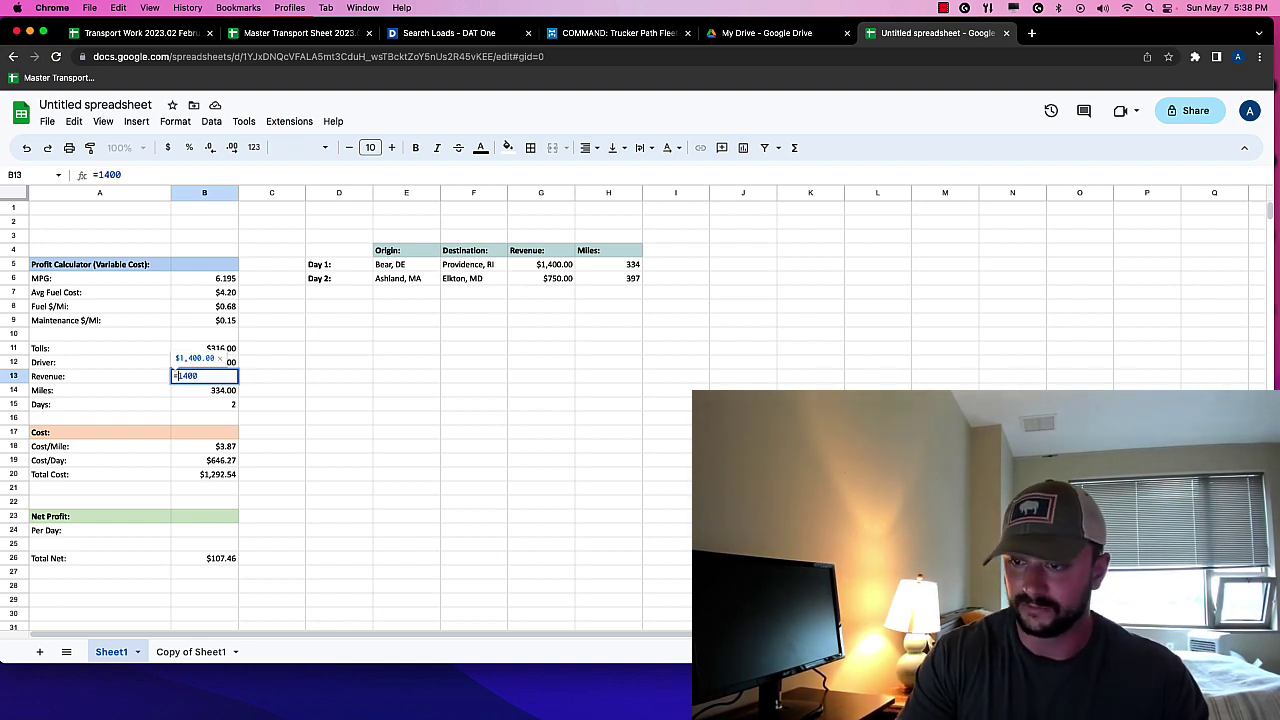
key(Delete)
key(Delete)
key(Delete)
key(Delete)
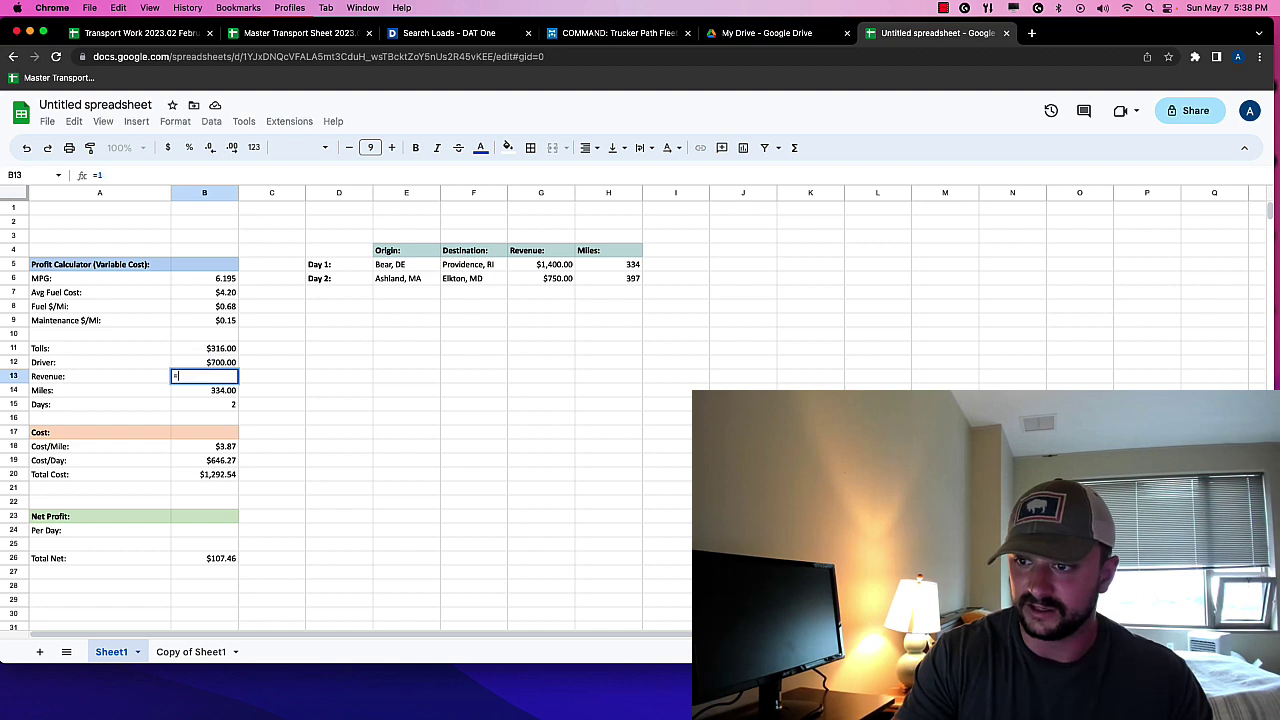
text(SUM)
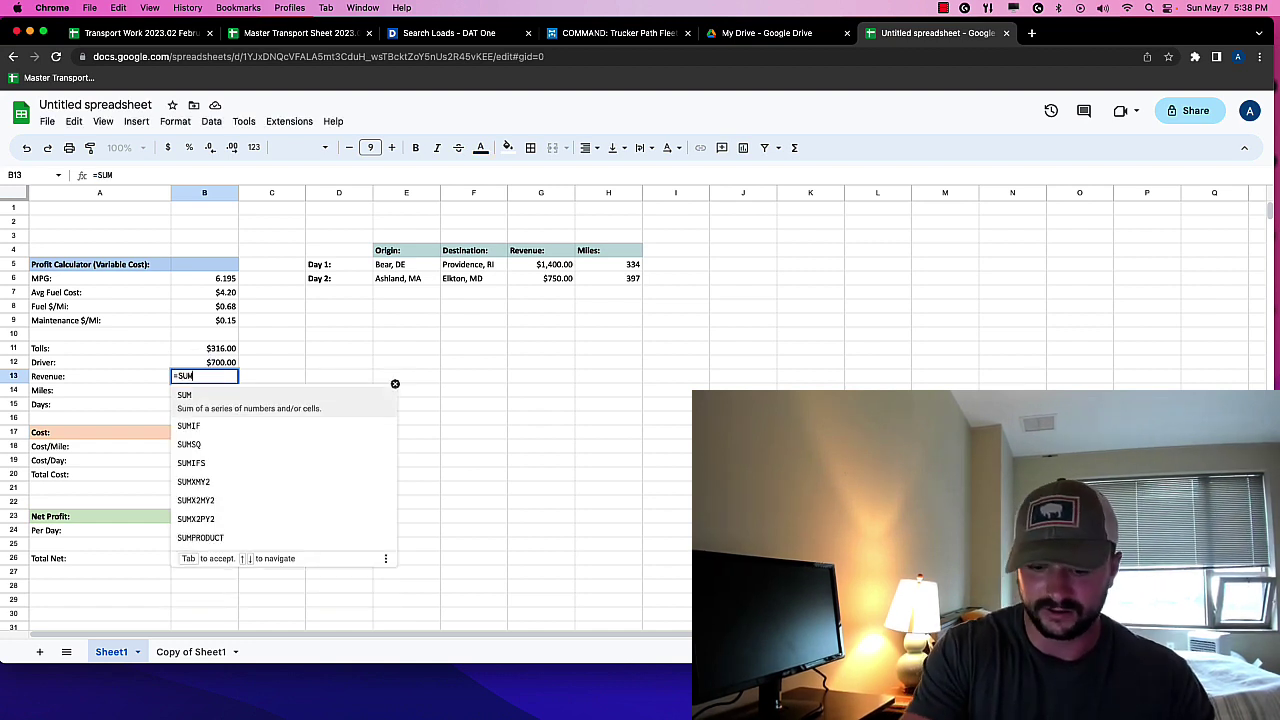
text(()
drag(550, 266, 550, 283)
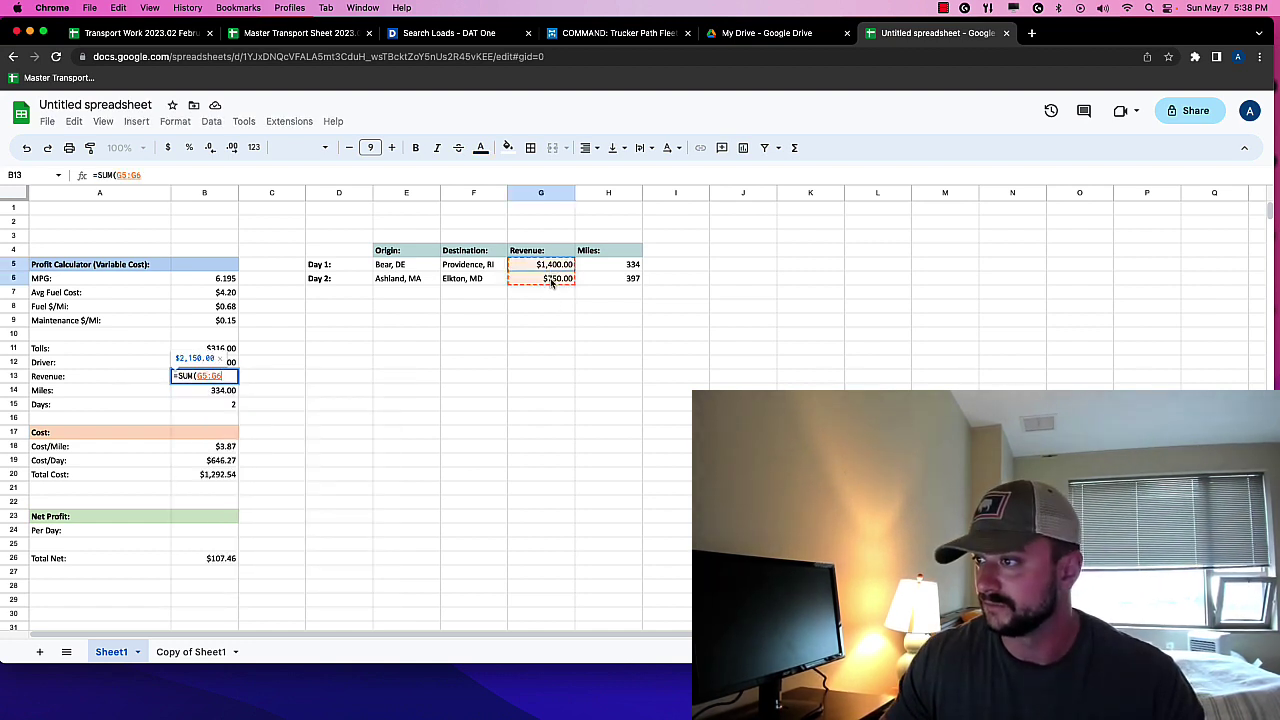
key(Return)
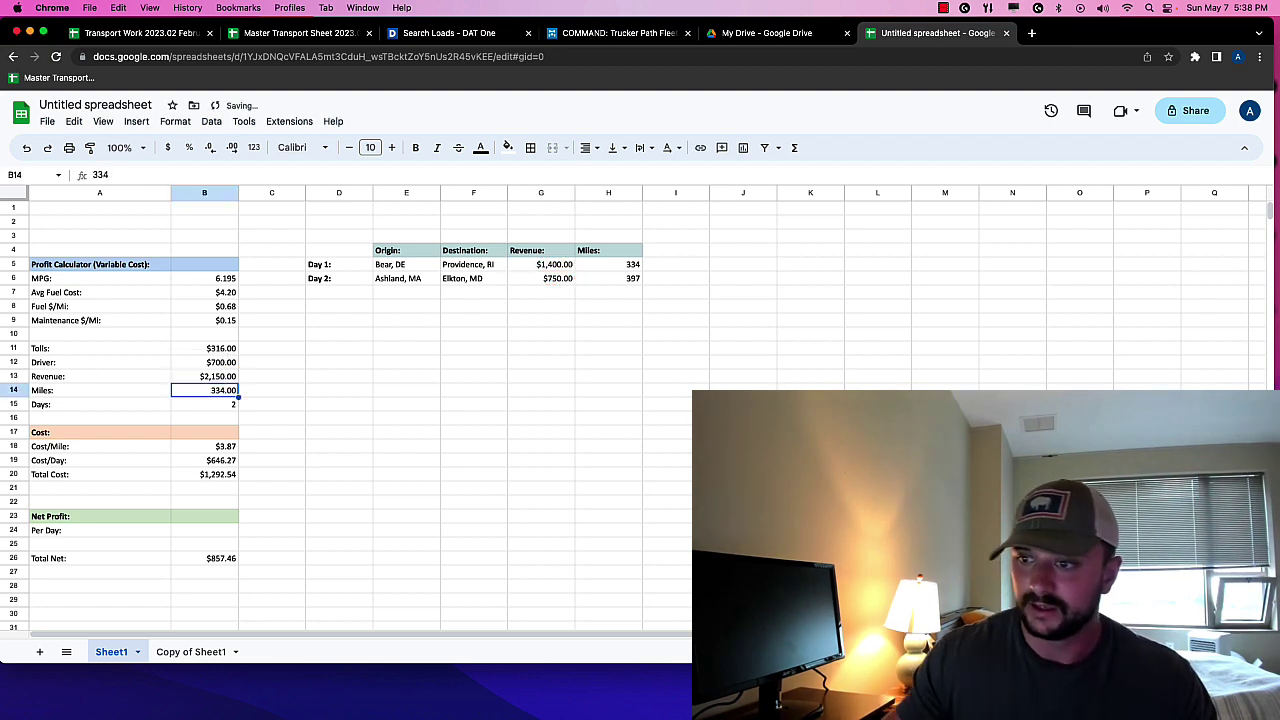
Enter =SUM(H5:H6) in B14 for 731 total miles
text(=)
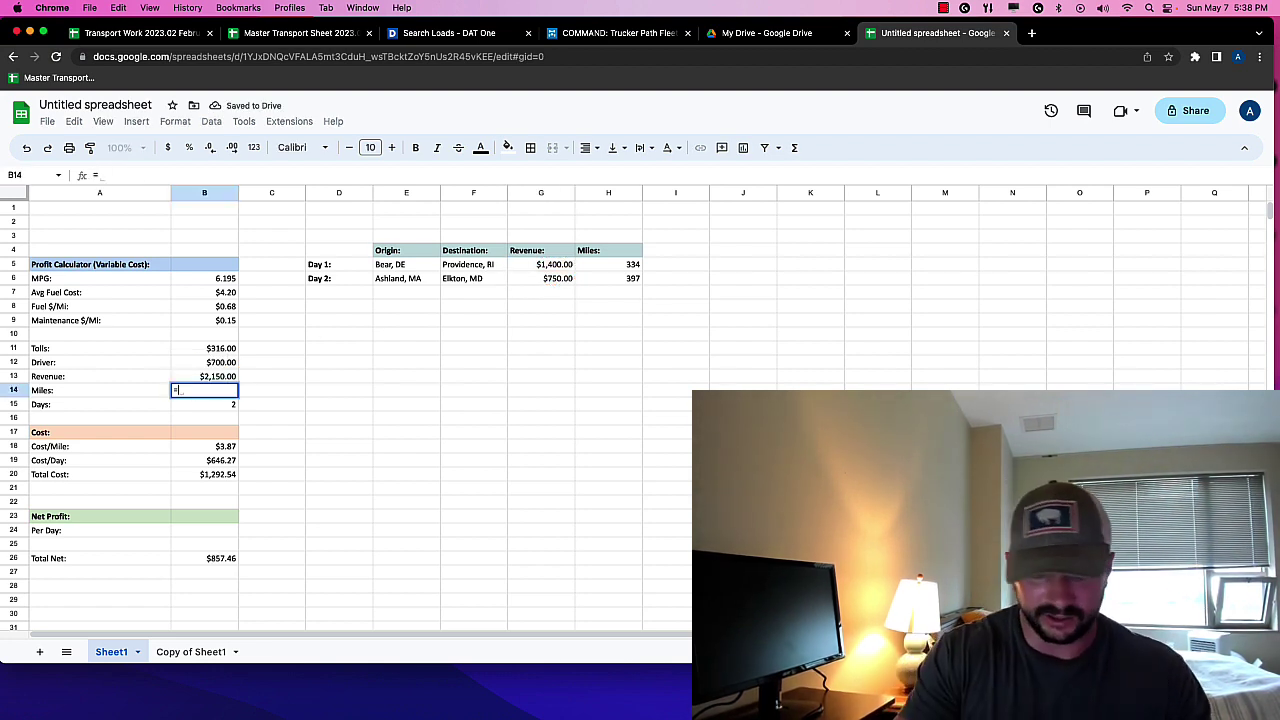
text(SUM()
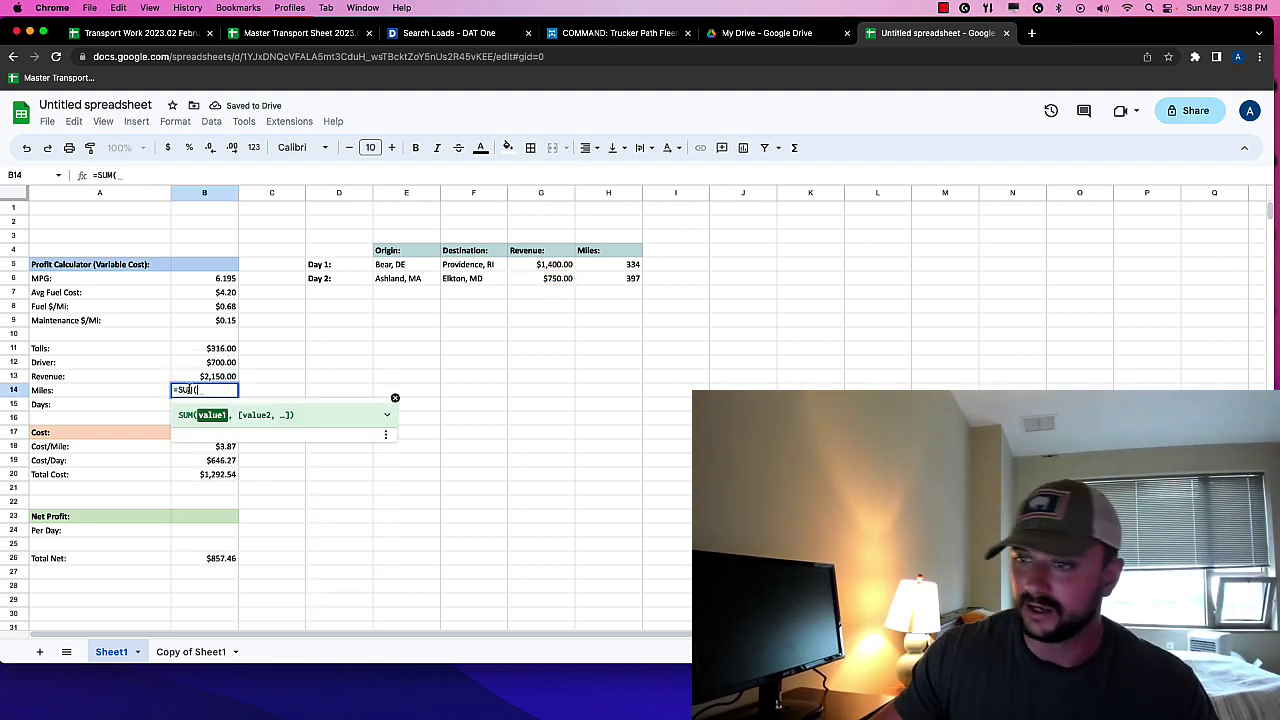
drag(610, 264, 613, 279)
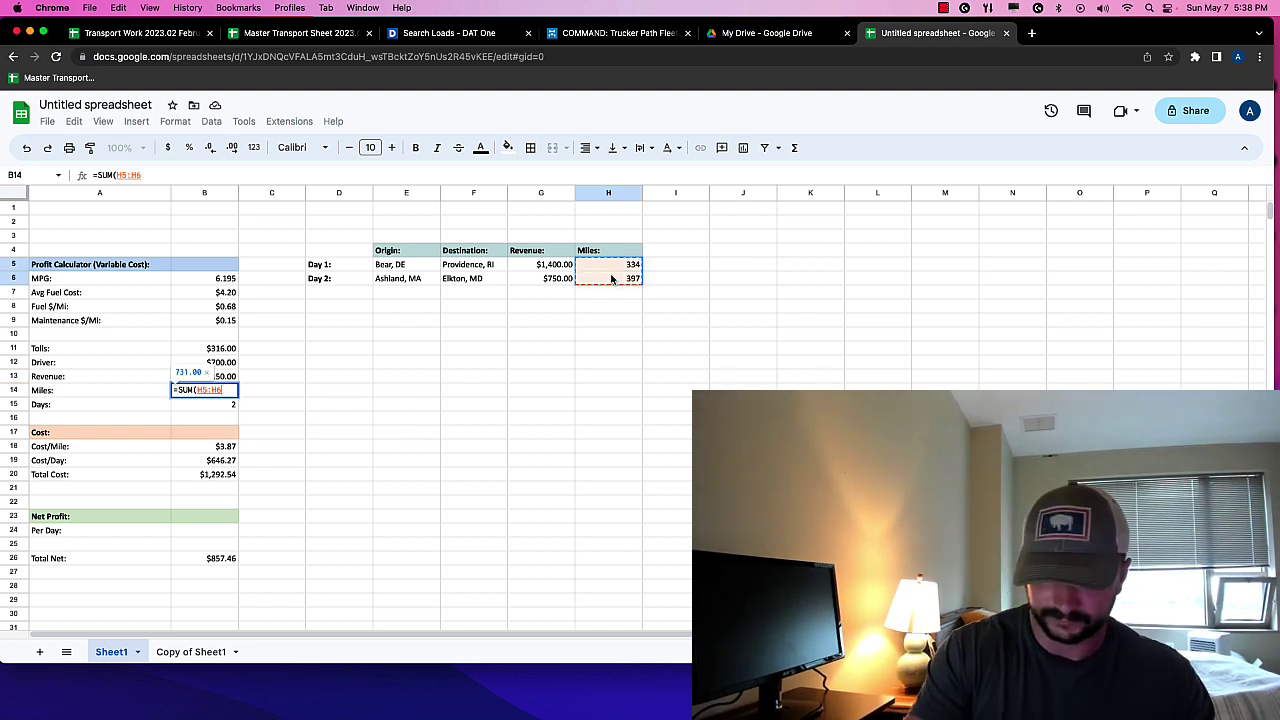
key(Return)
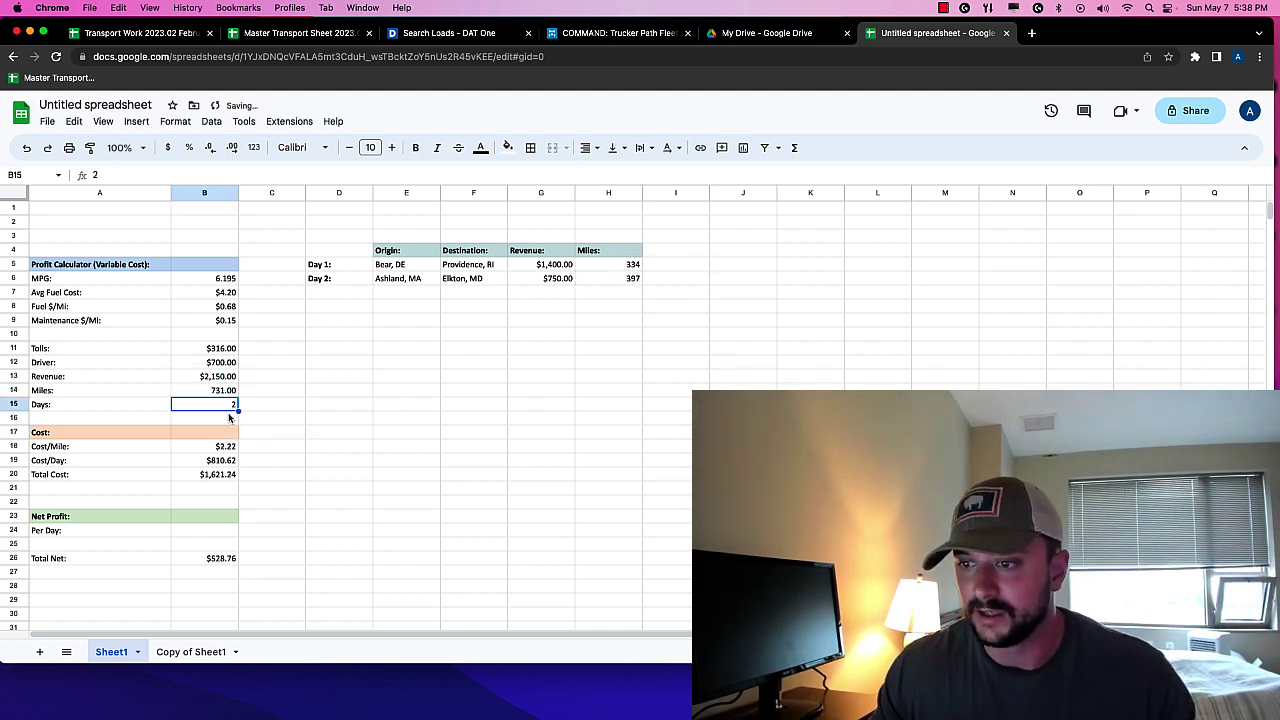
click(210, 436)
click(210, 450)
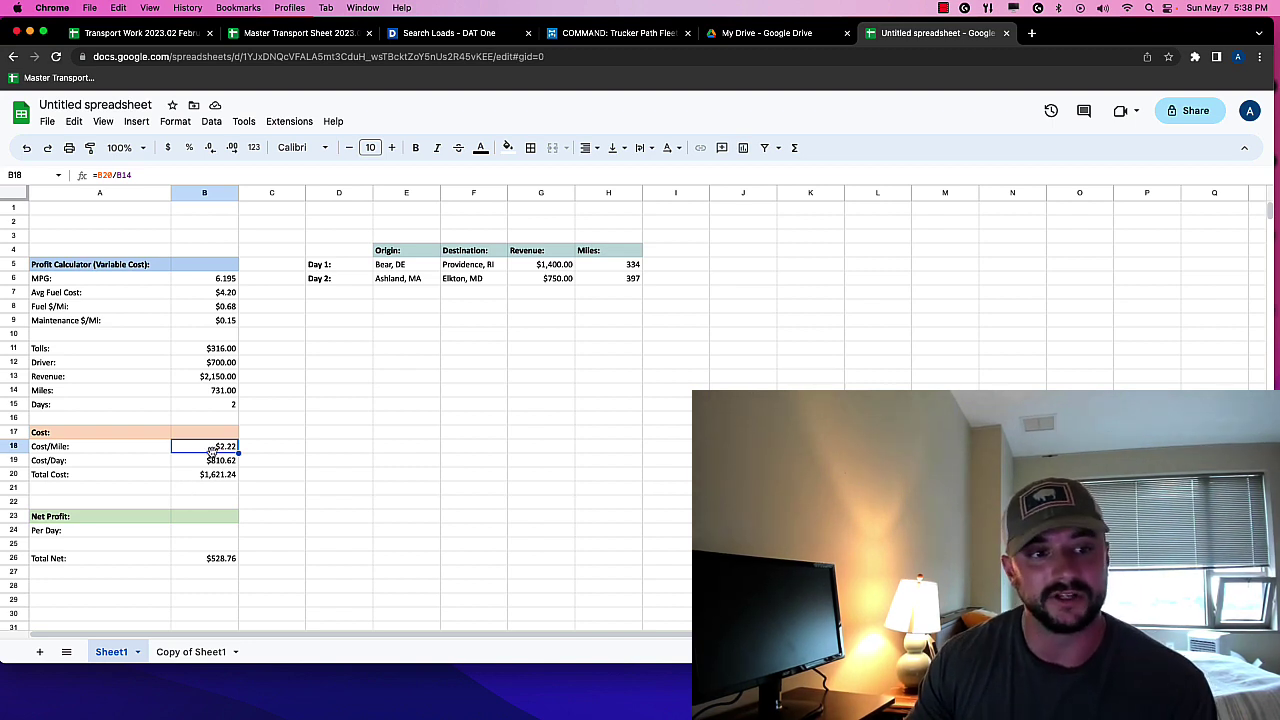
click(194, 461)
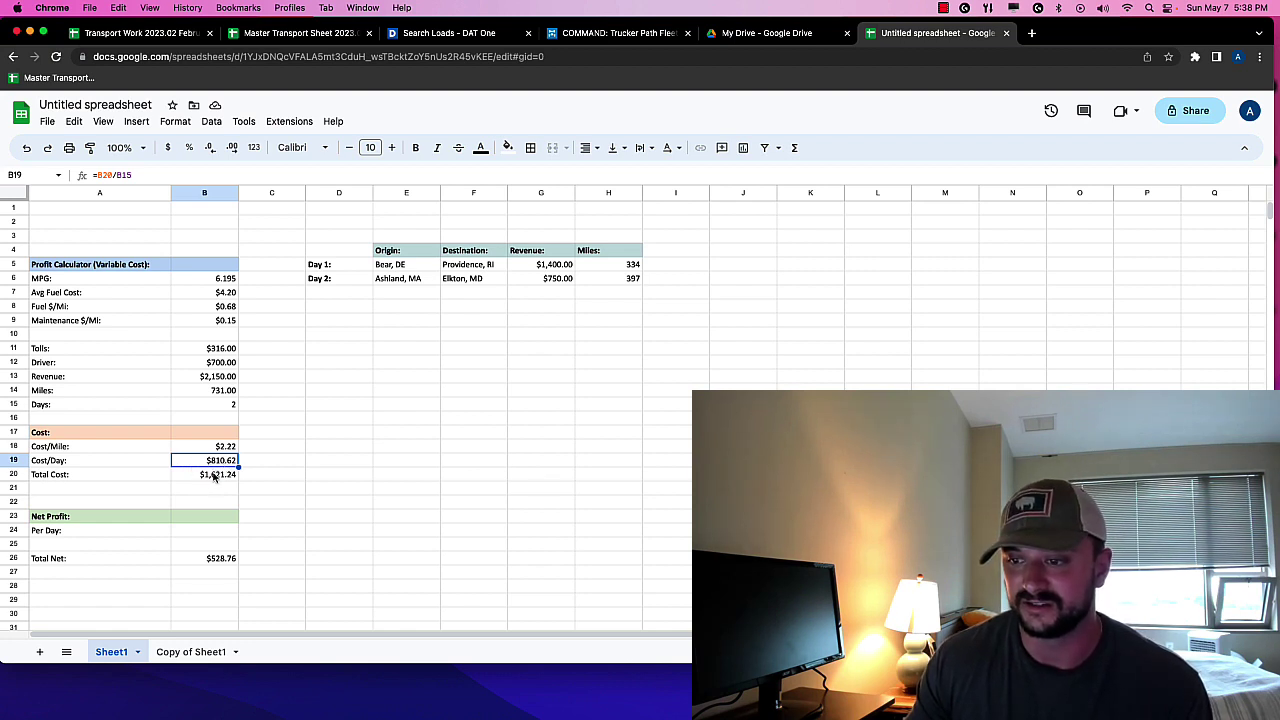
click(212, 477)
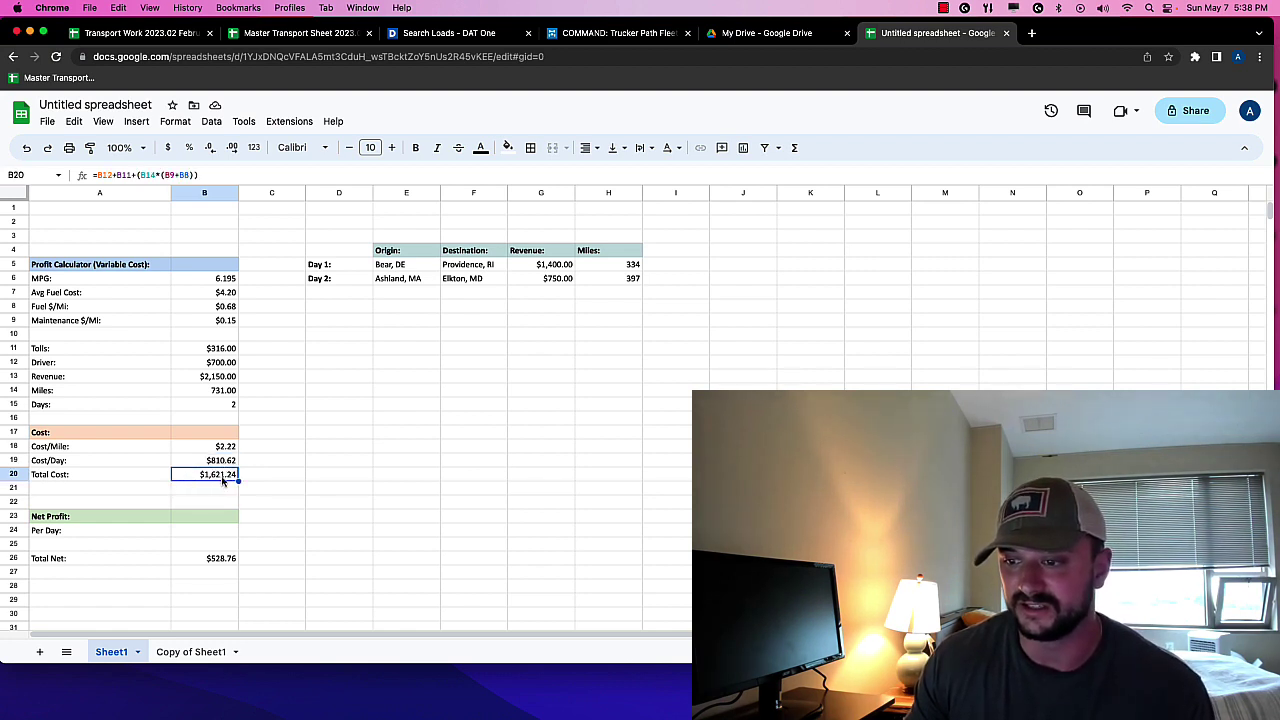
click(184, 536)
click(191, 562)
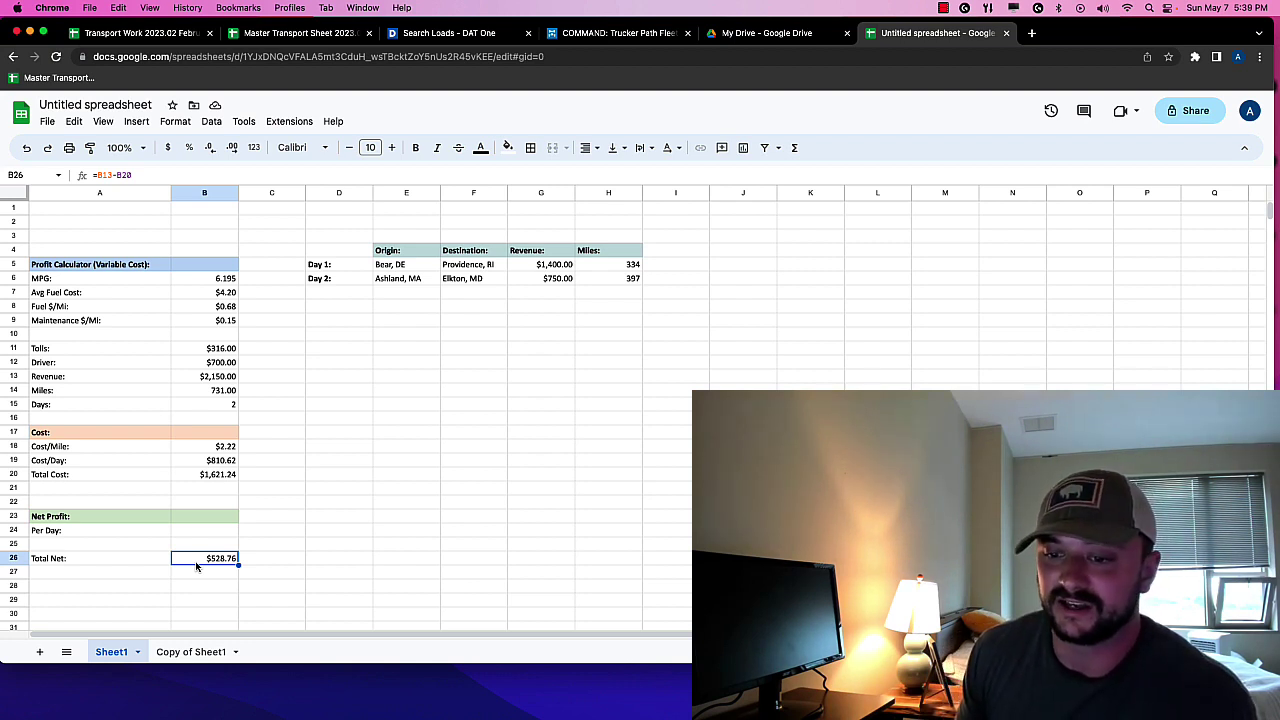
Enter =B26/B15 in B24 so net profit per day shows $264.38
click(203, 531)
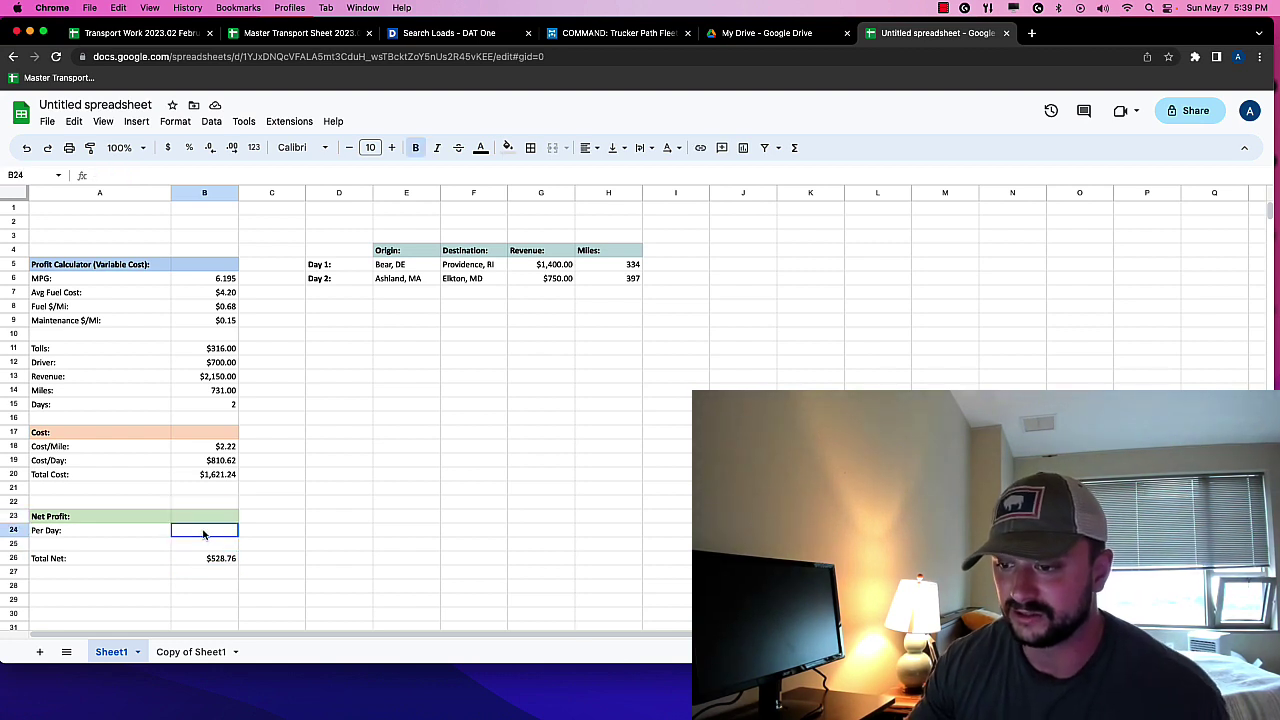
text(=)
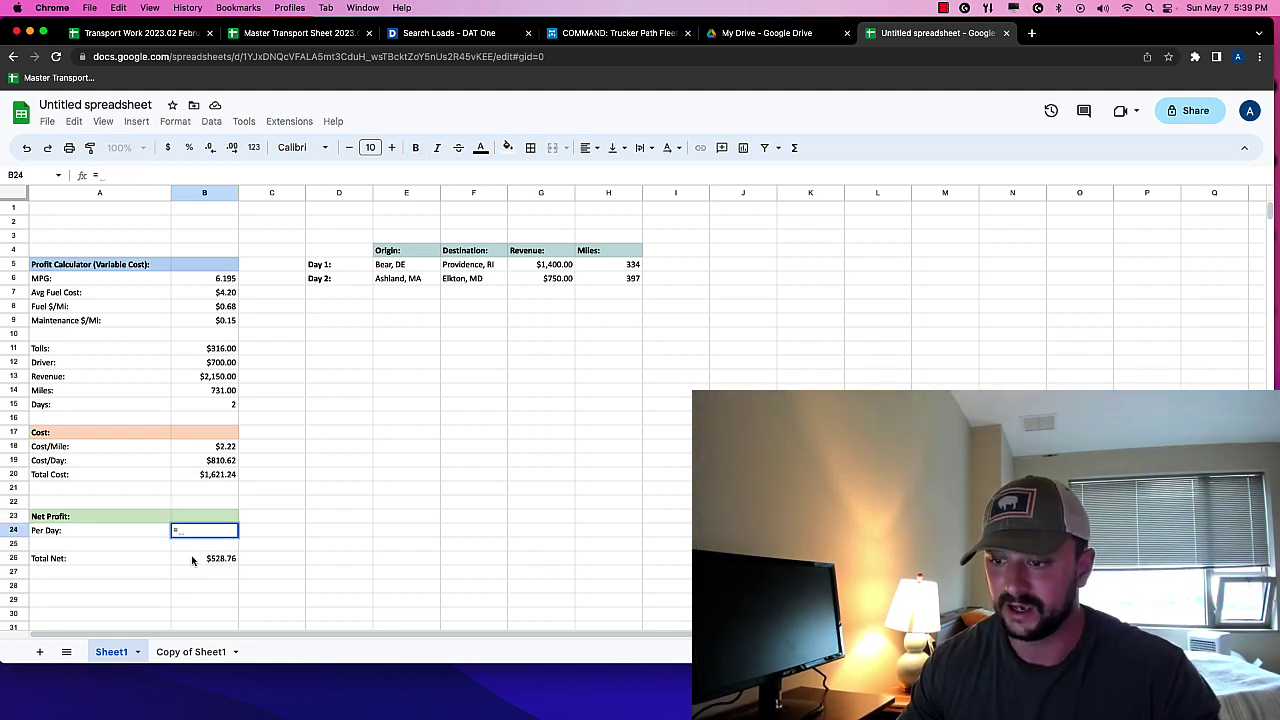
click(193, 561)
text(/)
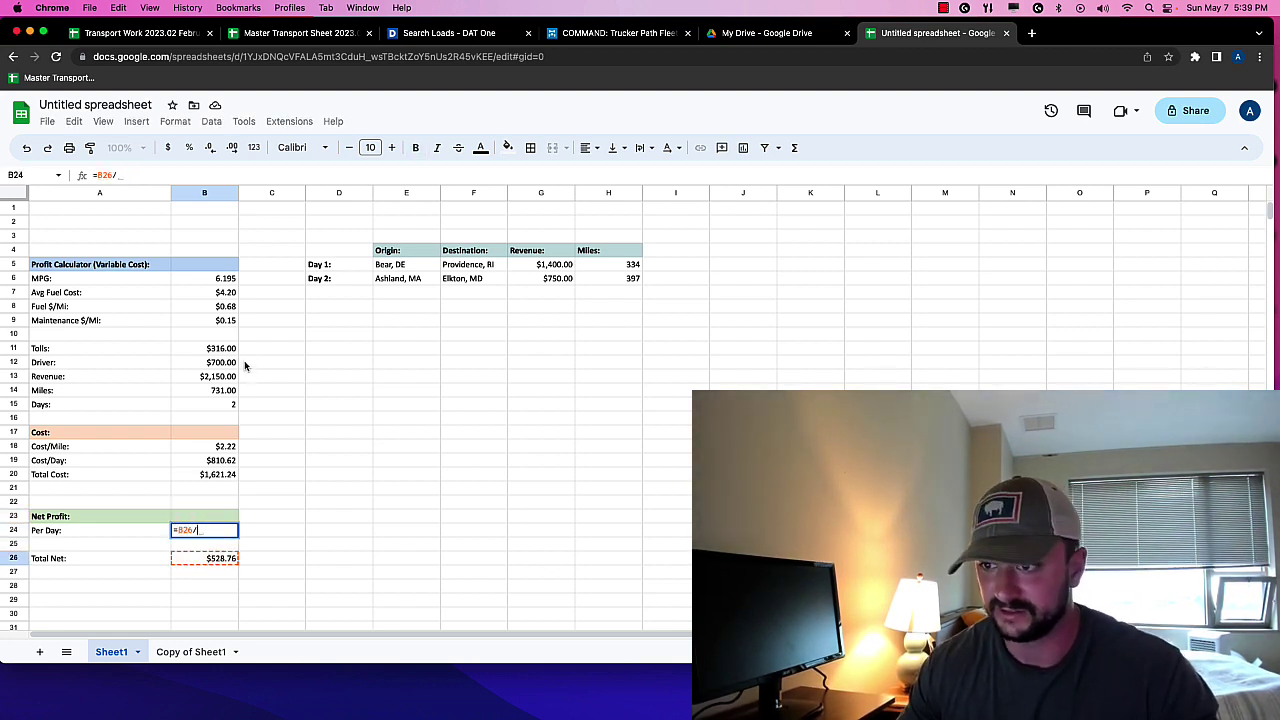
click(226, 405)
key(Return)
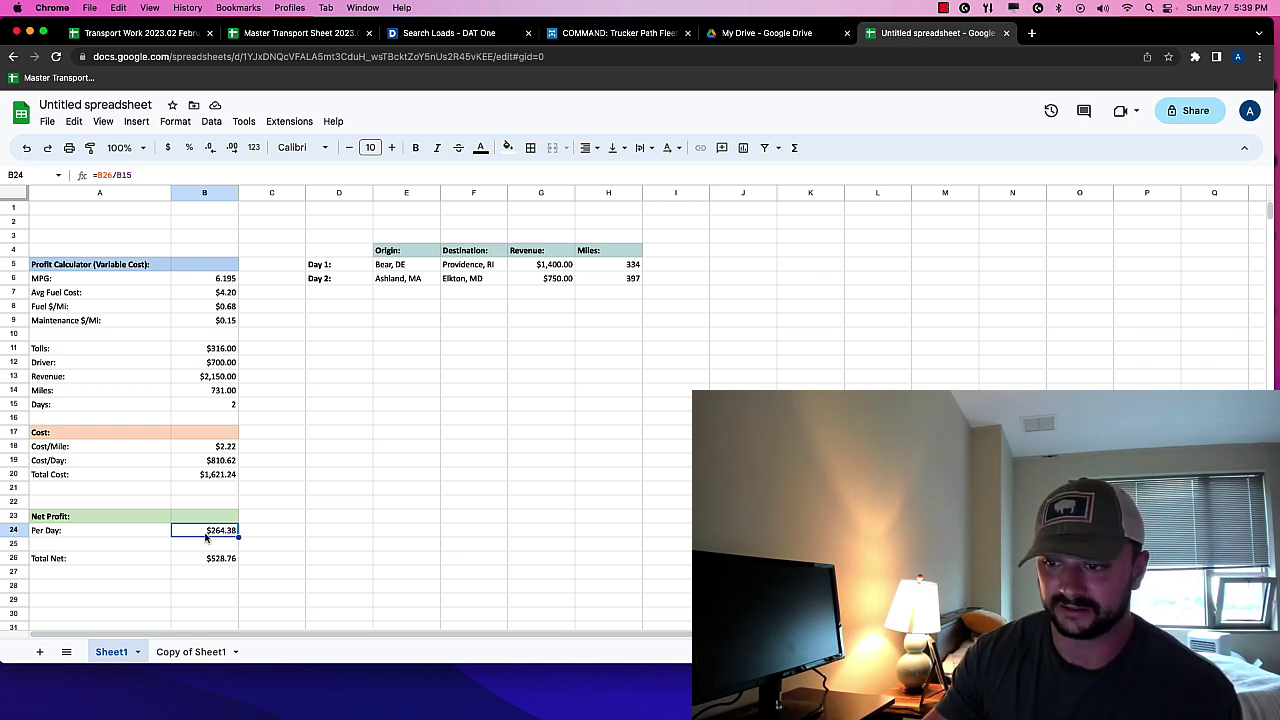
click(204, 545)
click(200, 535)
click(197, 545)
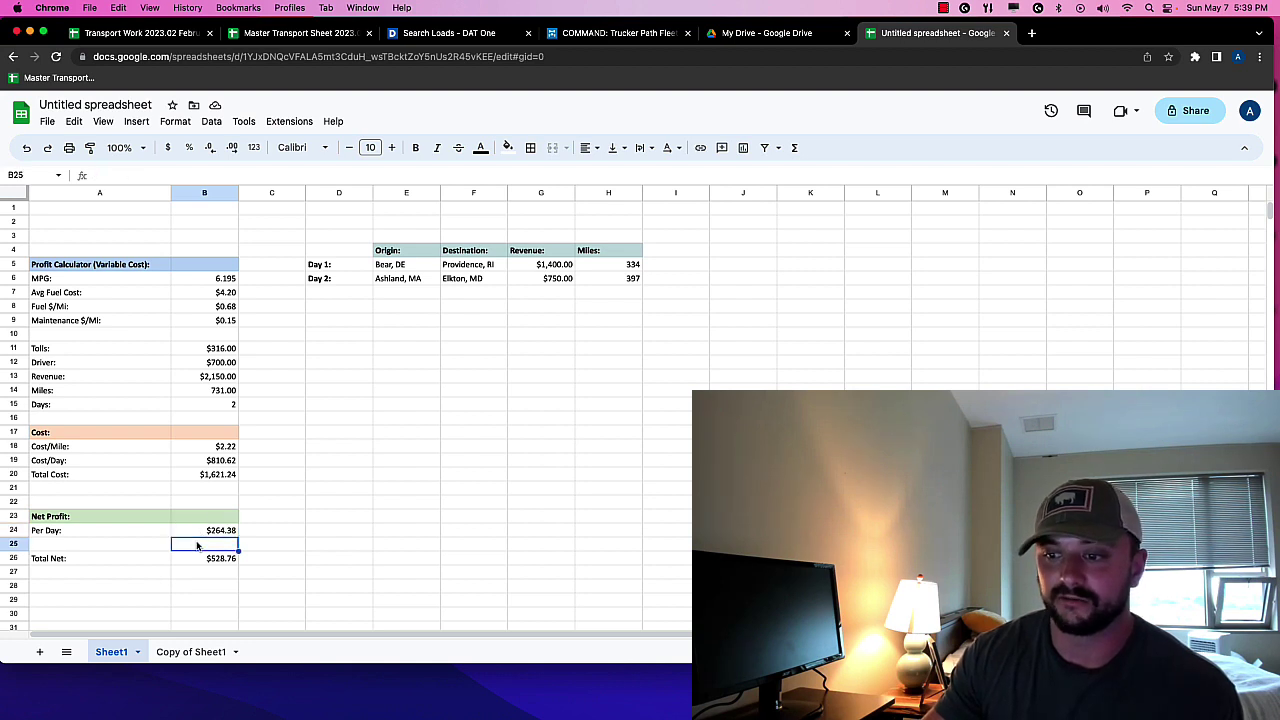